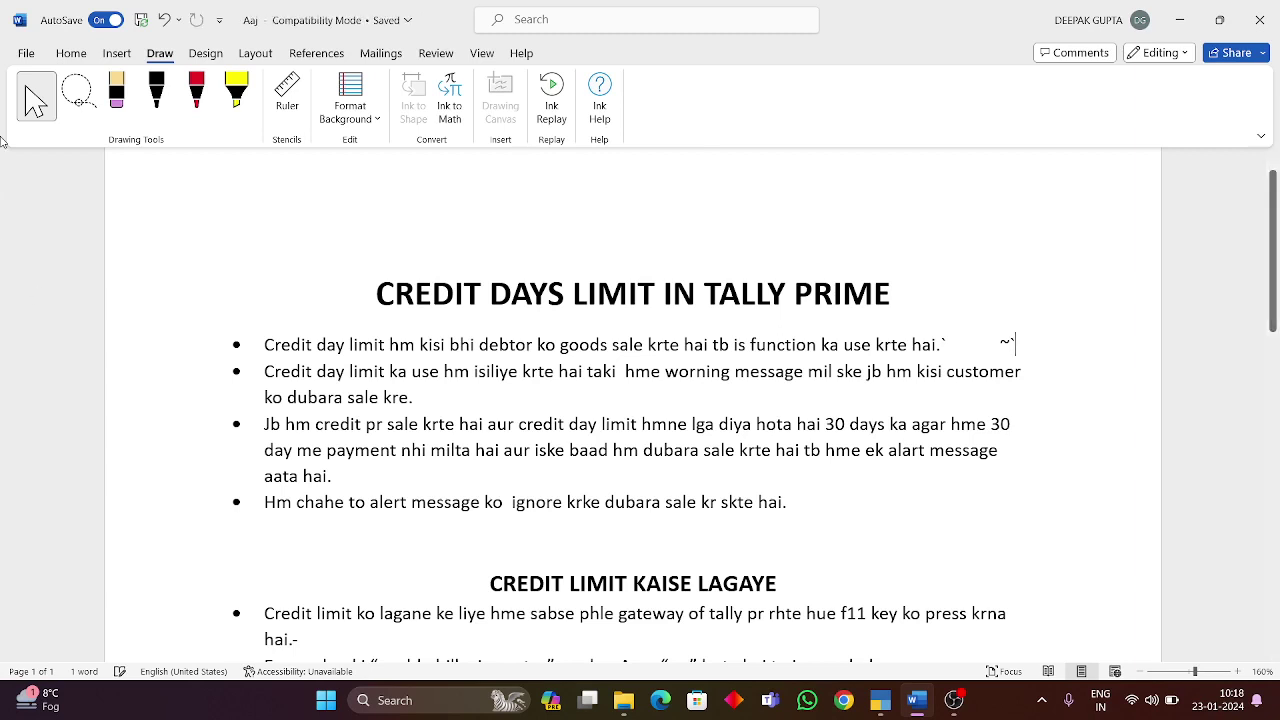
Highlight the four bullets under "CREDIT DAYS LIMIT IN TALLY PRIME" in yellow ink and continue through the compatibility check
{"action": "left_click", "coordinate": [247, 108]}
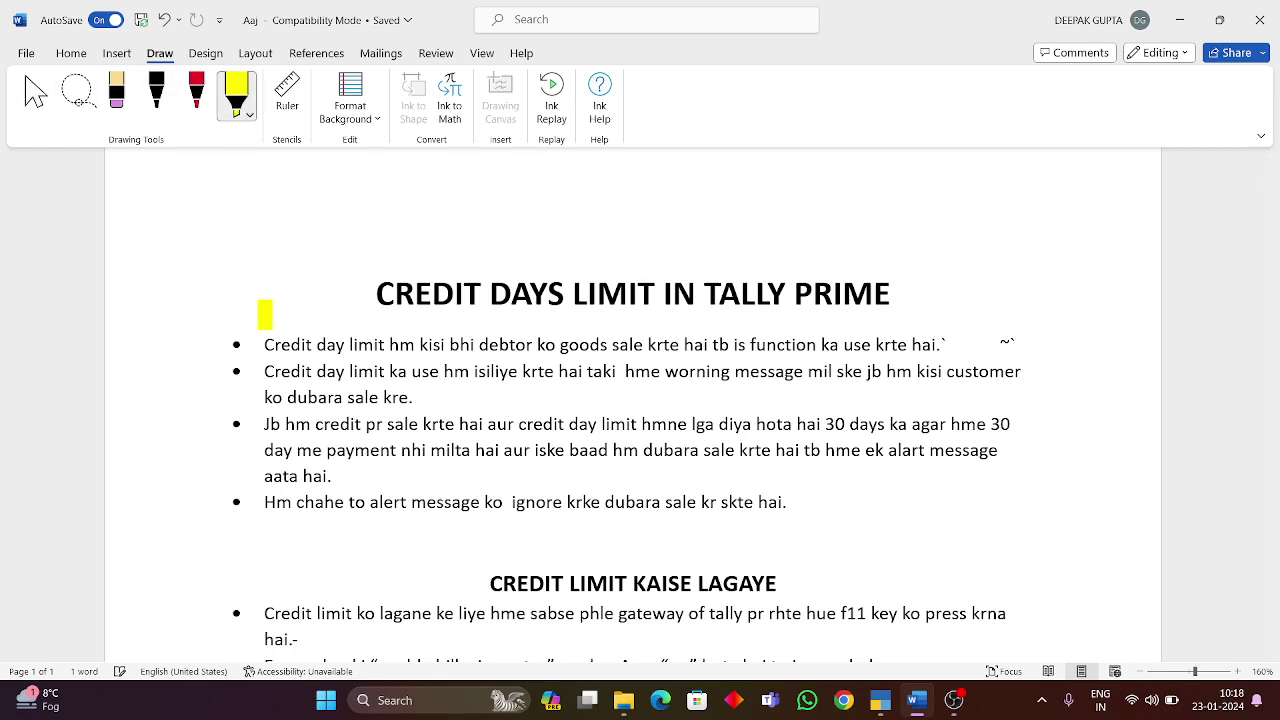
{"action": "left_click_drag", "start_coordinate": [258, 343], "coordinate": [960, 346]}
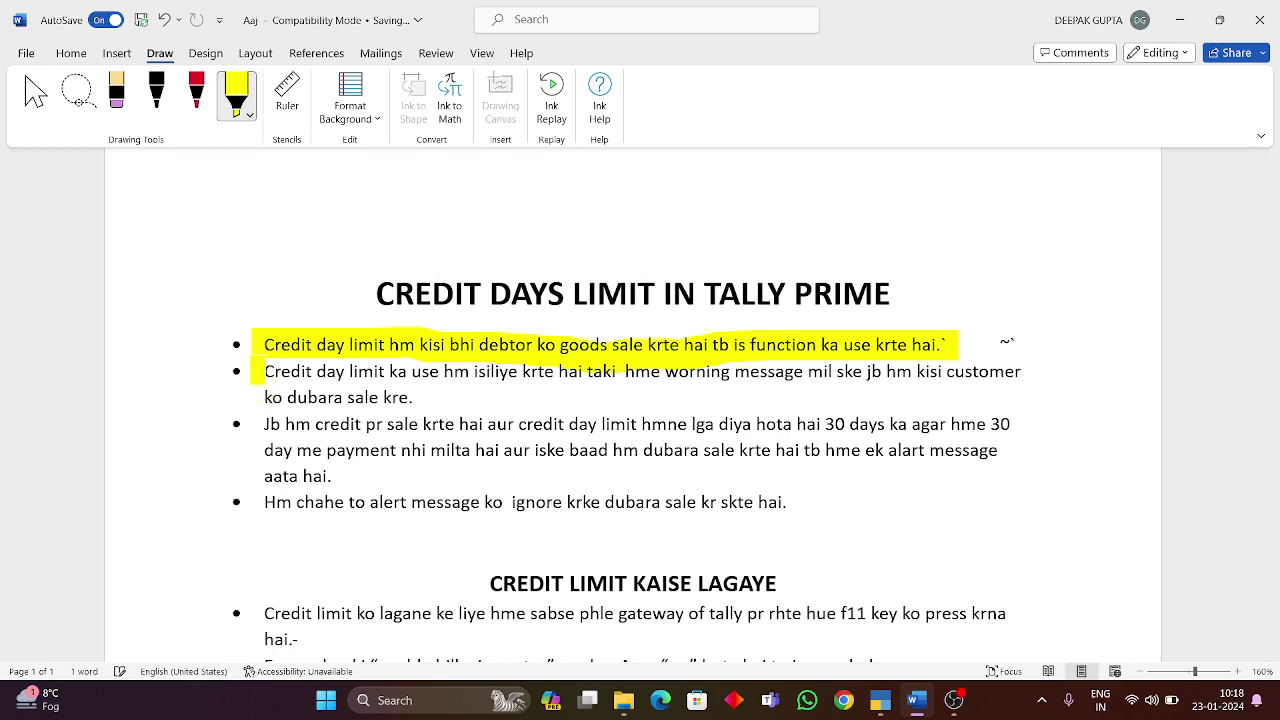
{"action": "left_click_drag", "start_coordinate": [254, 371], "coordinate": [1036, 371]}
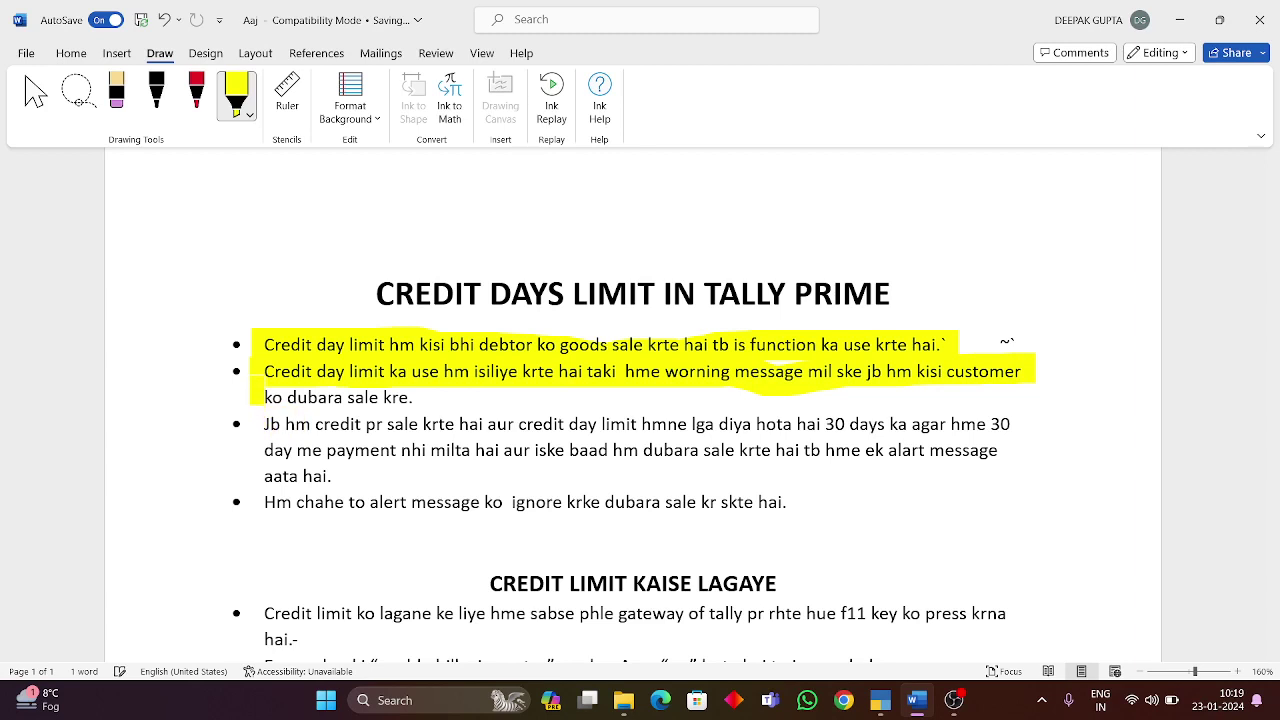
{"action": "left_click_drag", "start_coordinate": [256, 397], "coordinate": [422, 397]}
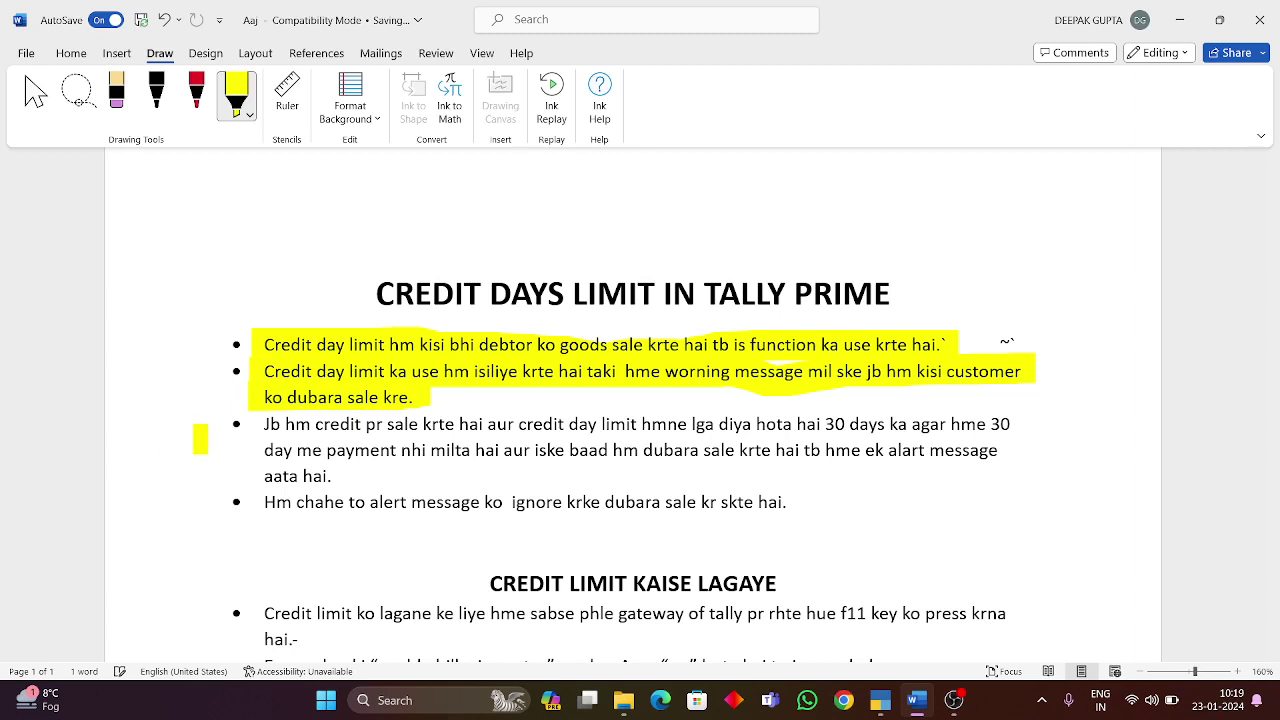
{"action": "left_click_drag", "start_coordinate": [258, 426], "coordinate": [1020, 426]}
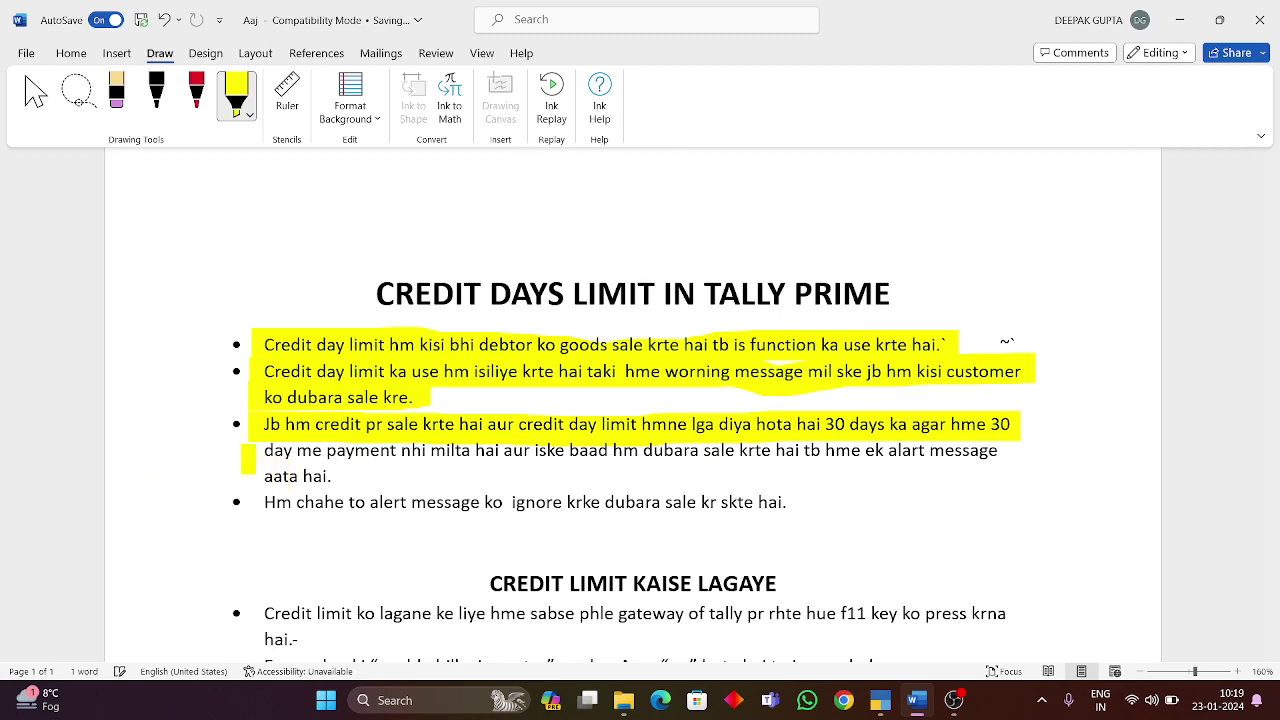
{"action": "left_click_drag", "start_coordinate": [266, 455], "coordinate": [1012, 452]}
{"action": "mouse_move", "coordinate": [265, 466]}
{"action": "left_mouse_down"}
{"action": "mouse_move", "coordinate": [265, 490]}
{"action": "mouse_move", "coordinate": [342, 478]}
{"action": "left_mouse_up"}
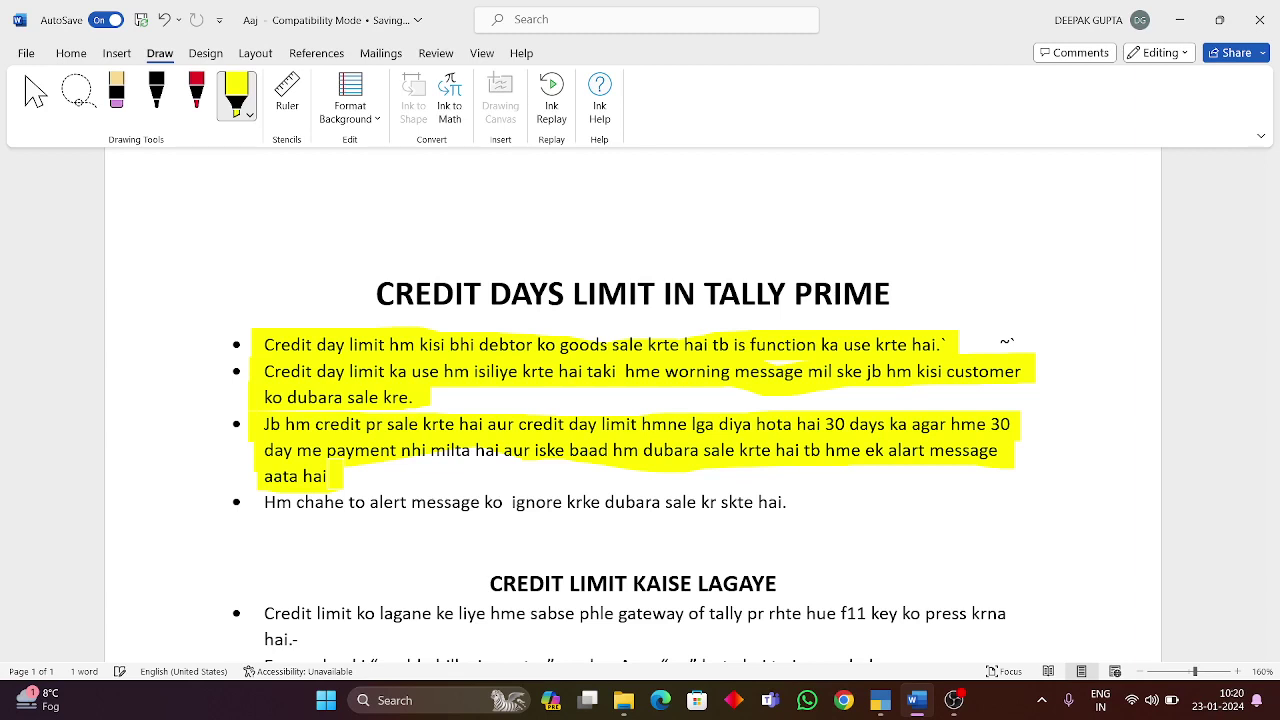
{"action": "type", "text": "."}
{"action": "mouse_move", "coordinate": [267, 505]}
{"action": "left_mouse_down"}
{"action": "mouse_move", "coordinate": [540, 518]}
{"action": "mouse_move", "coordinate": [788, 503]}
{"action": "left_mouse_up"}
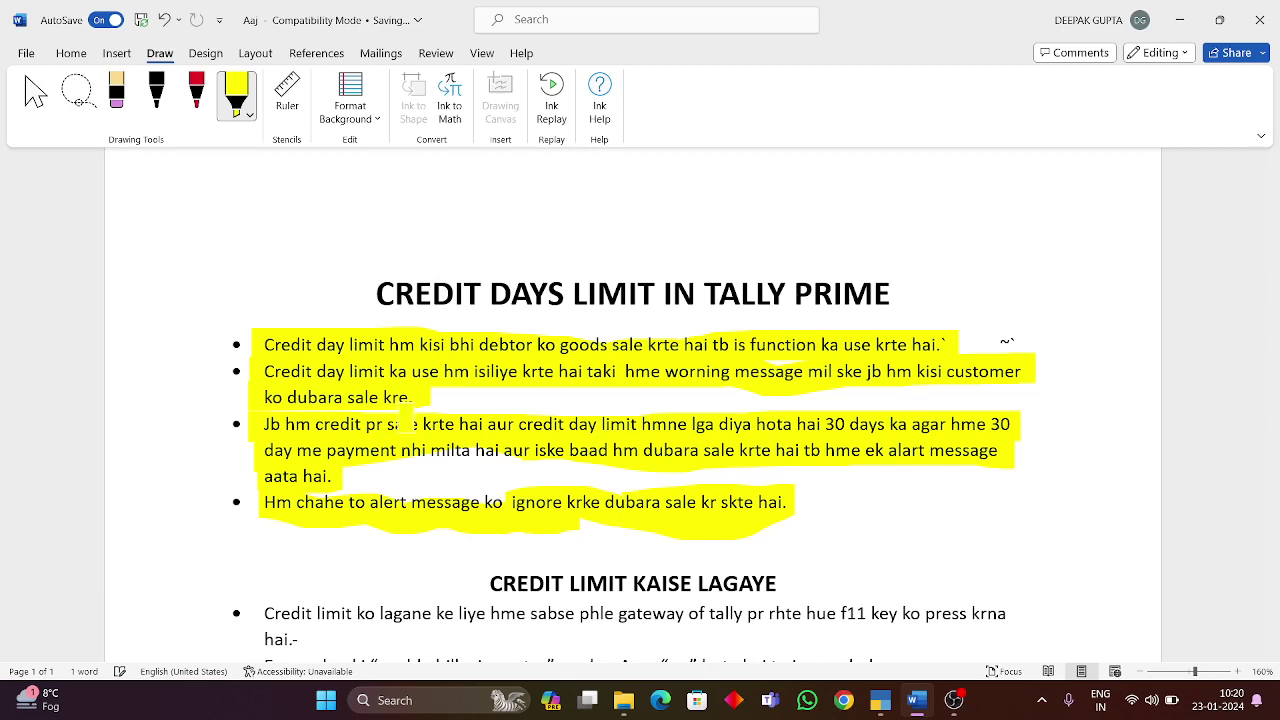
{"action": "key", "text": "Escape"}
{"action": "scroll", "coordinate": [809, 484], "scroll_direction": "down", "scroll_amount": 1}
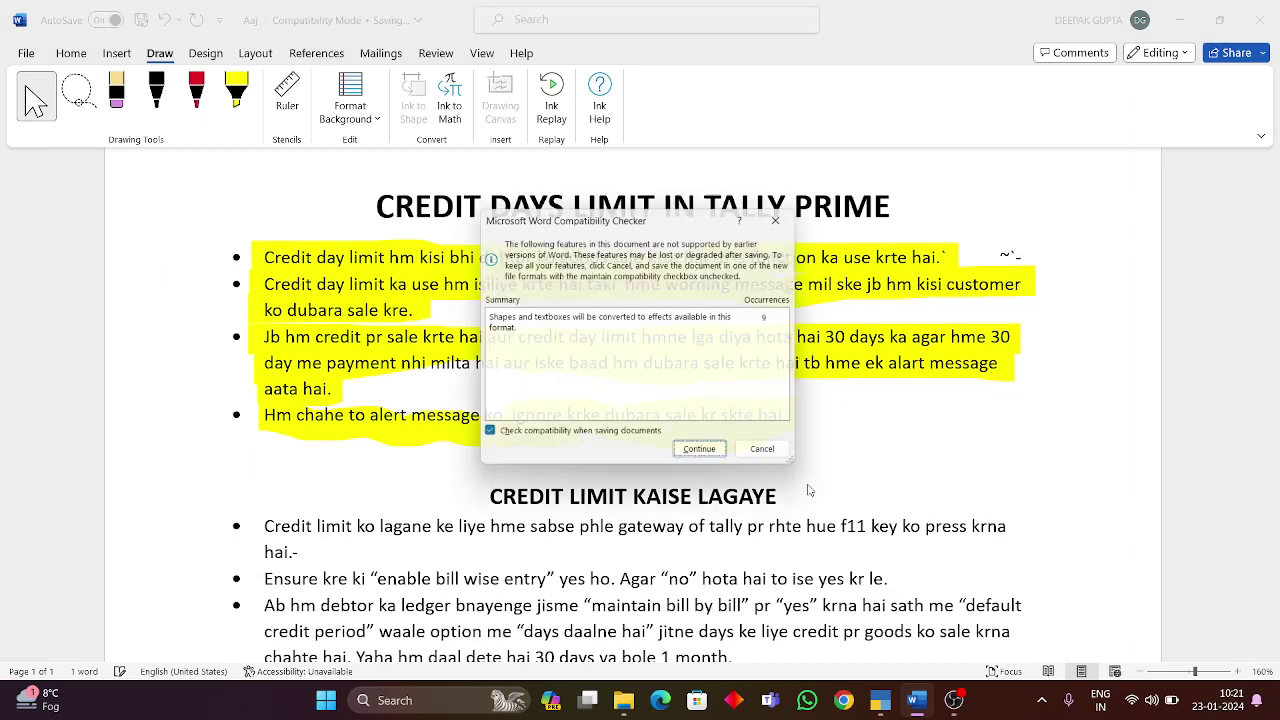
{"action": "left_click", "coordinate": [711, 457]}
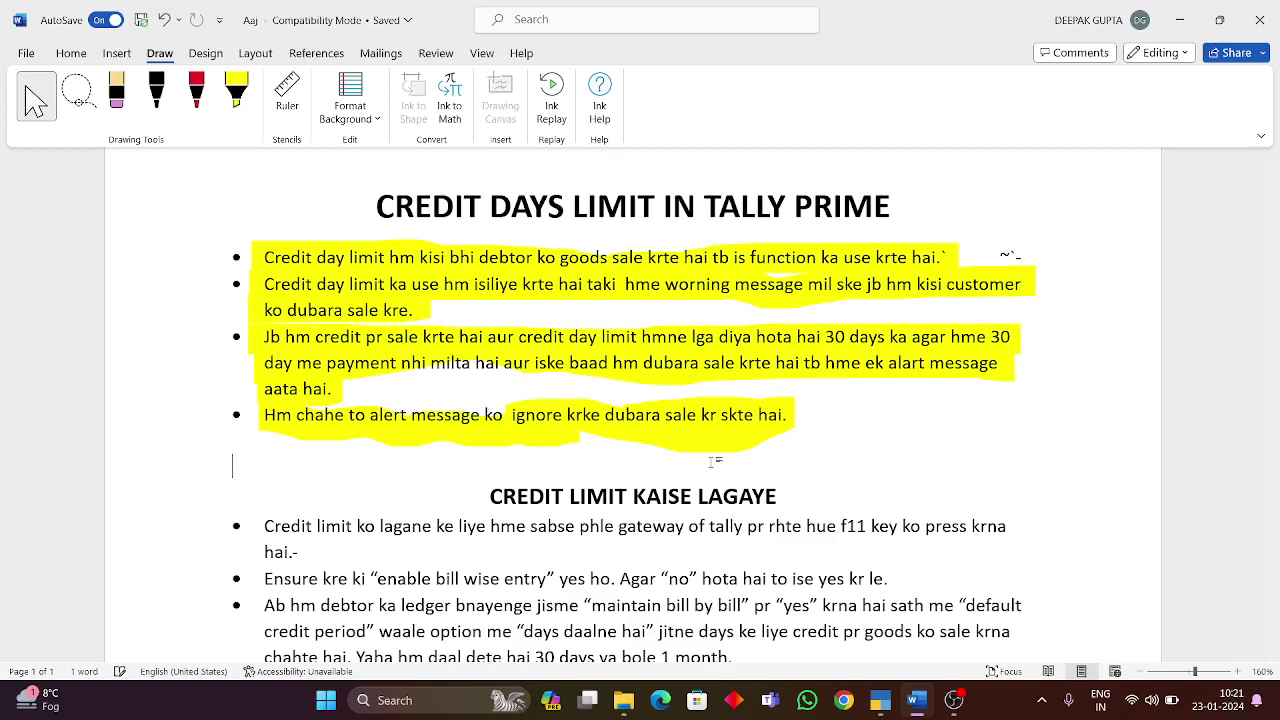
Highlight in yellow the first two bullets under "CREDIT LIMIT KAISE LAGAYE", about the F11 key and enabling bill-wise entry
{"action": "scroll", "coordinate": [712, 462], "scroll_direction": "down", "scroll_amount": 3}
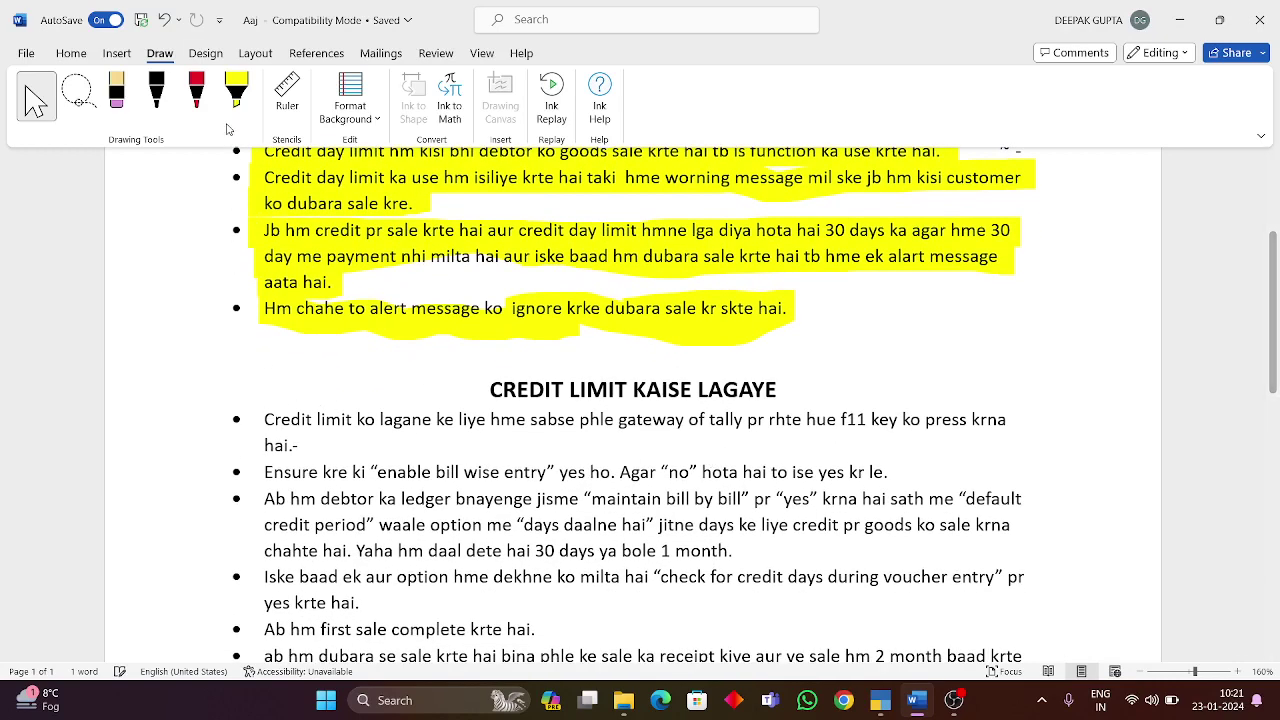
{"action": "left_click", "coordinate": [236, 92]}
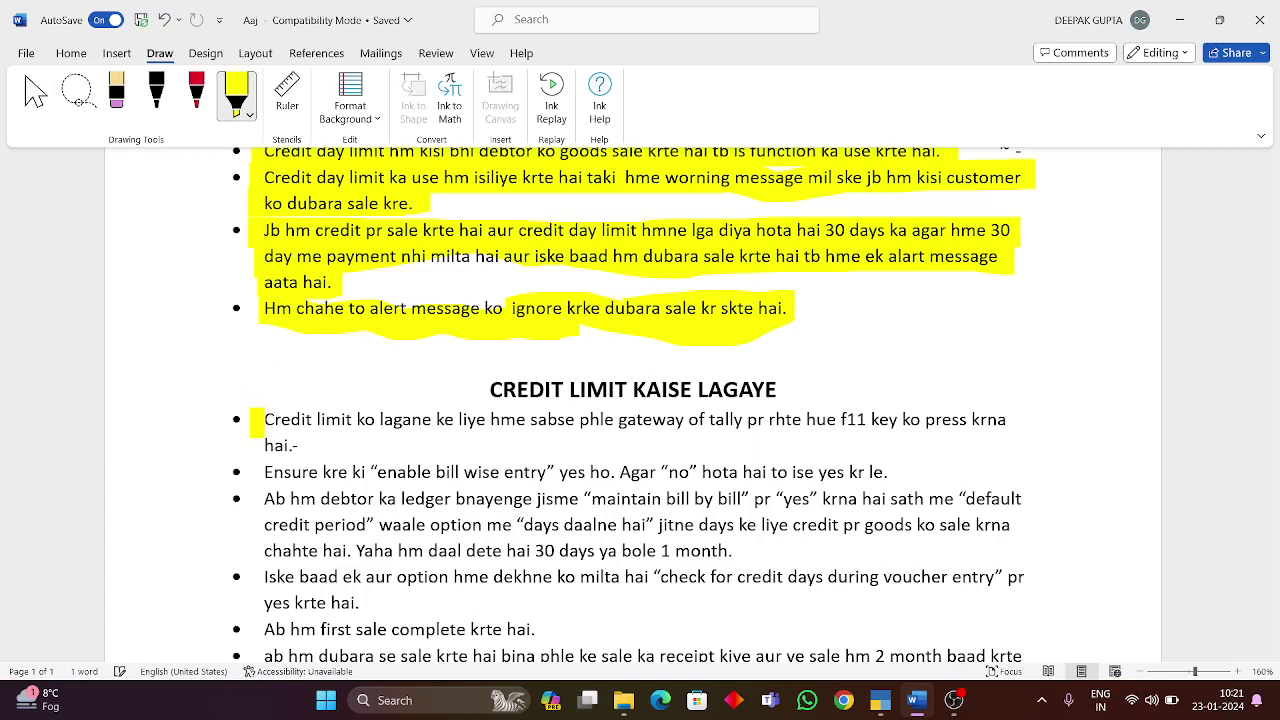
{"action": "left_click_drag", "start_coordinate": [257, 422], "coordinate": [1016, 422]}
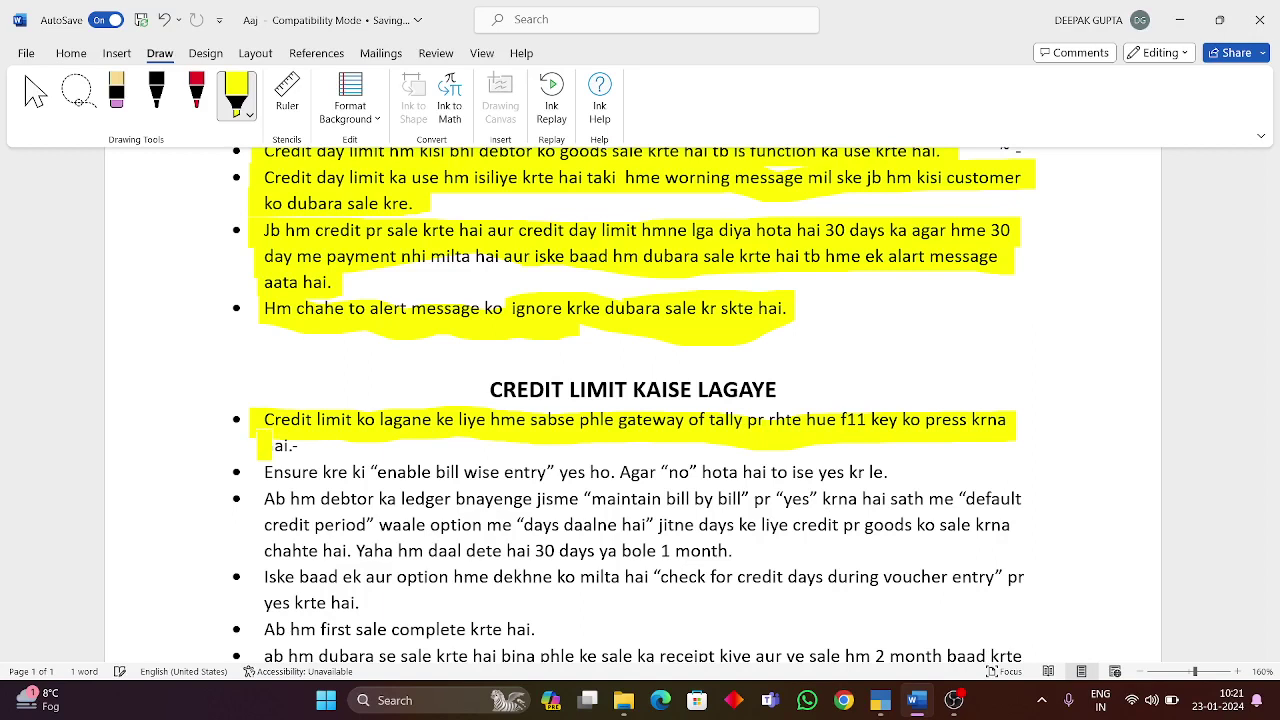
{"action": "left_click_drag", "start_coordinate": [262, 446], "coordinate": [292, 446]}
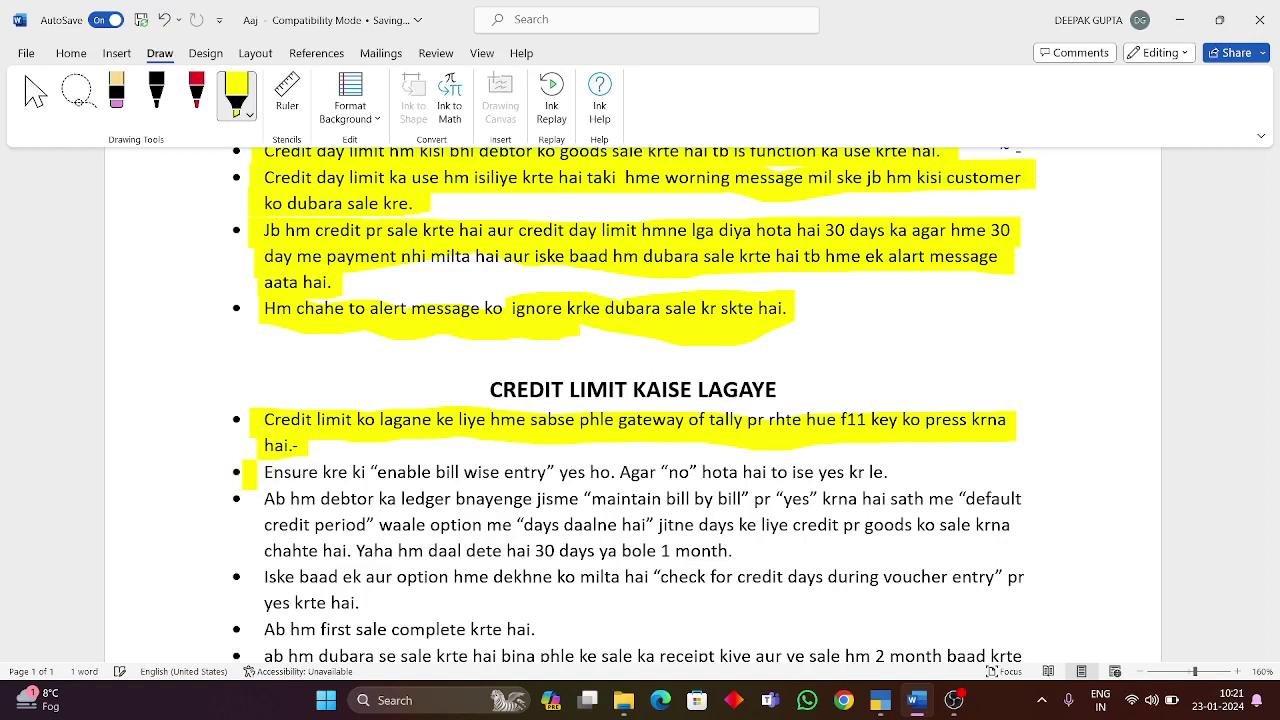
{"action": "left_click_drag", "start_coordinate": [258, 472], "coordinate": [950, 472]}
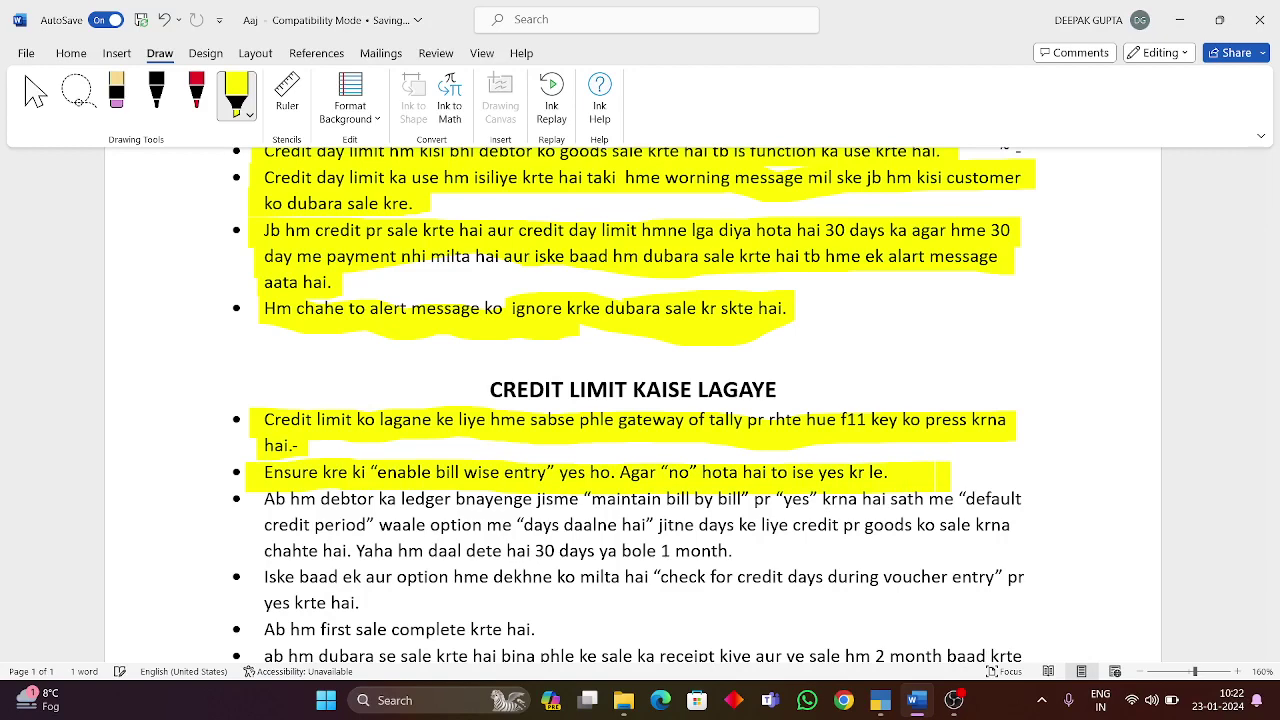
Switch to TallyPrime, open the company features from the Gateway of Tally, and accept them with Enable Bill-wise entry set to Yes
{"action": "key", "text": "alt+Tab"}
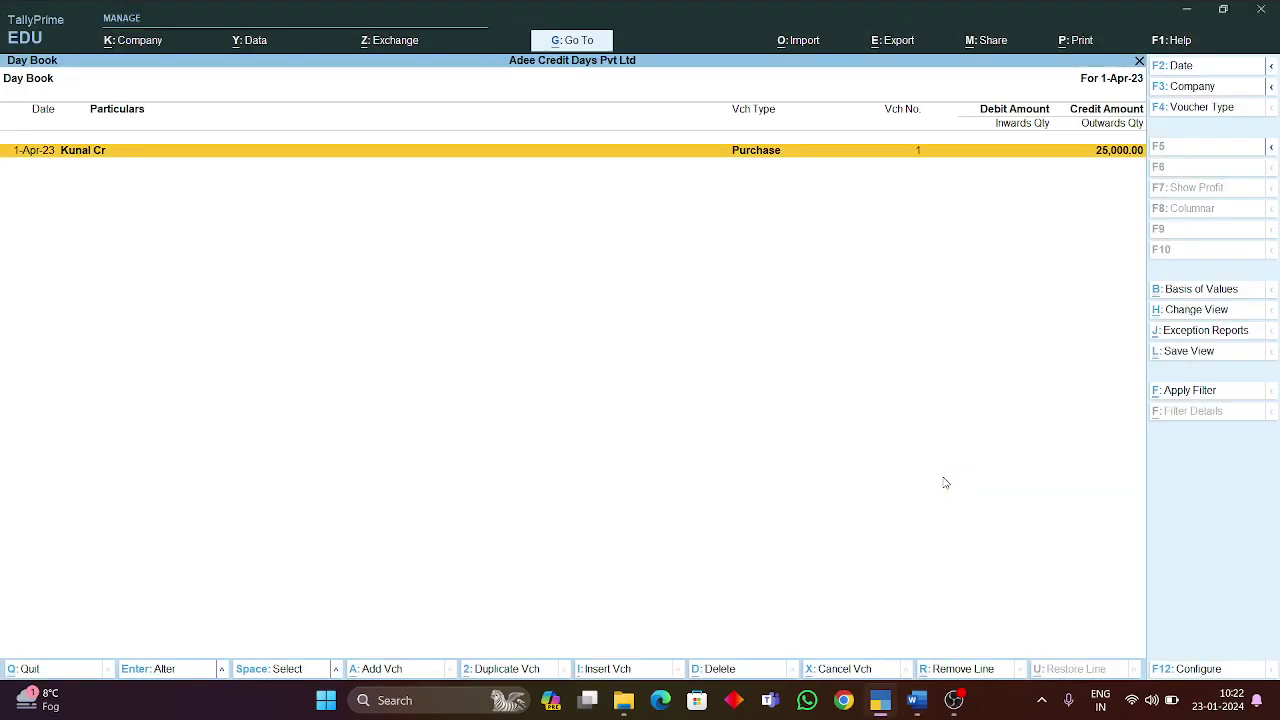
{"action": "key", "text": "Escape"}
{"action": "key", "text": "Up"}
{"action": "key", "text": "Up"}
{"action": "key", "text": "Up"}
{"action": "key", "text": "Up"}
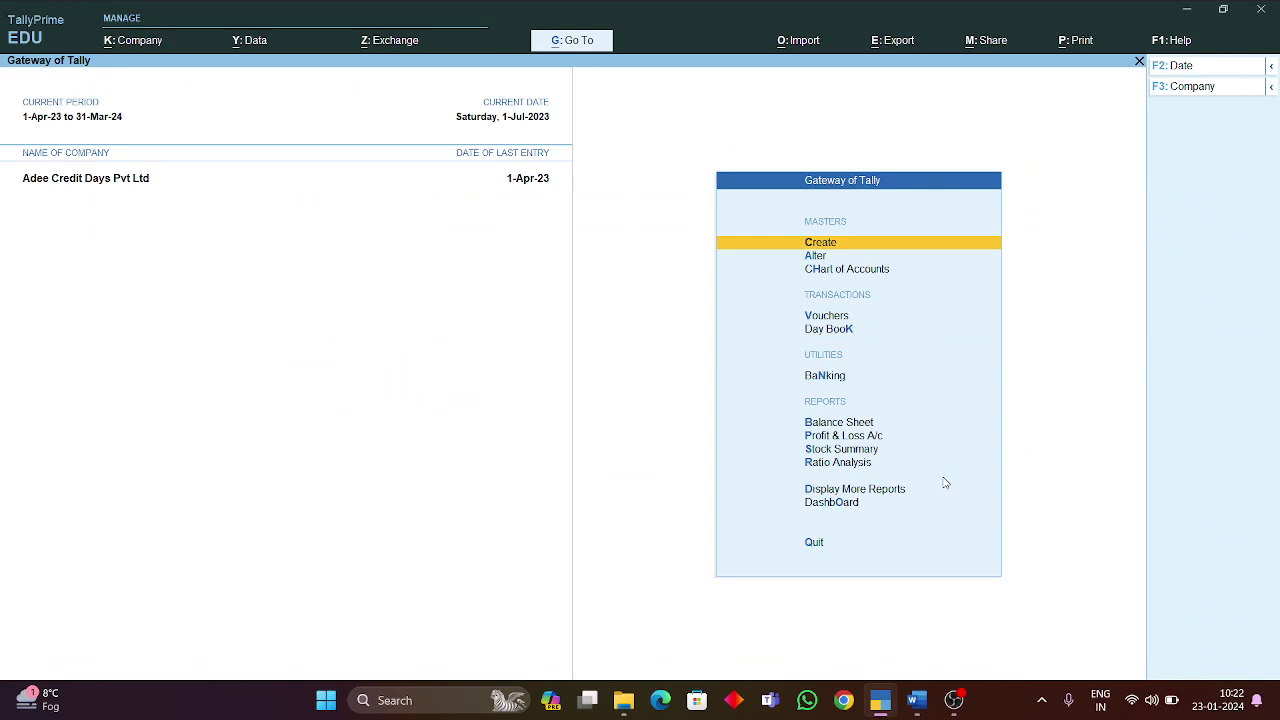
{"action": "key", "text": "F11"}
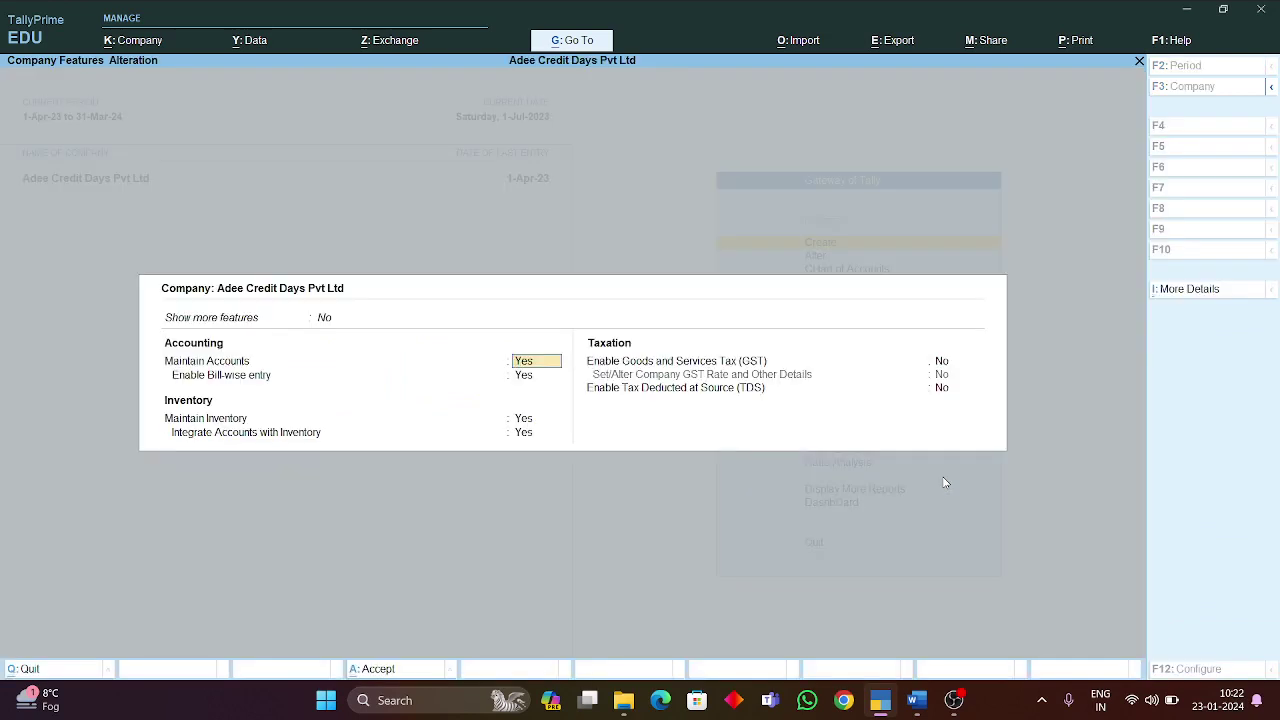
{"action": "left_click", "coordinate": [521, 378]}
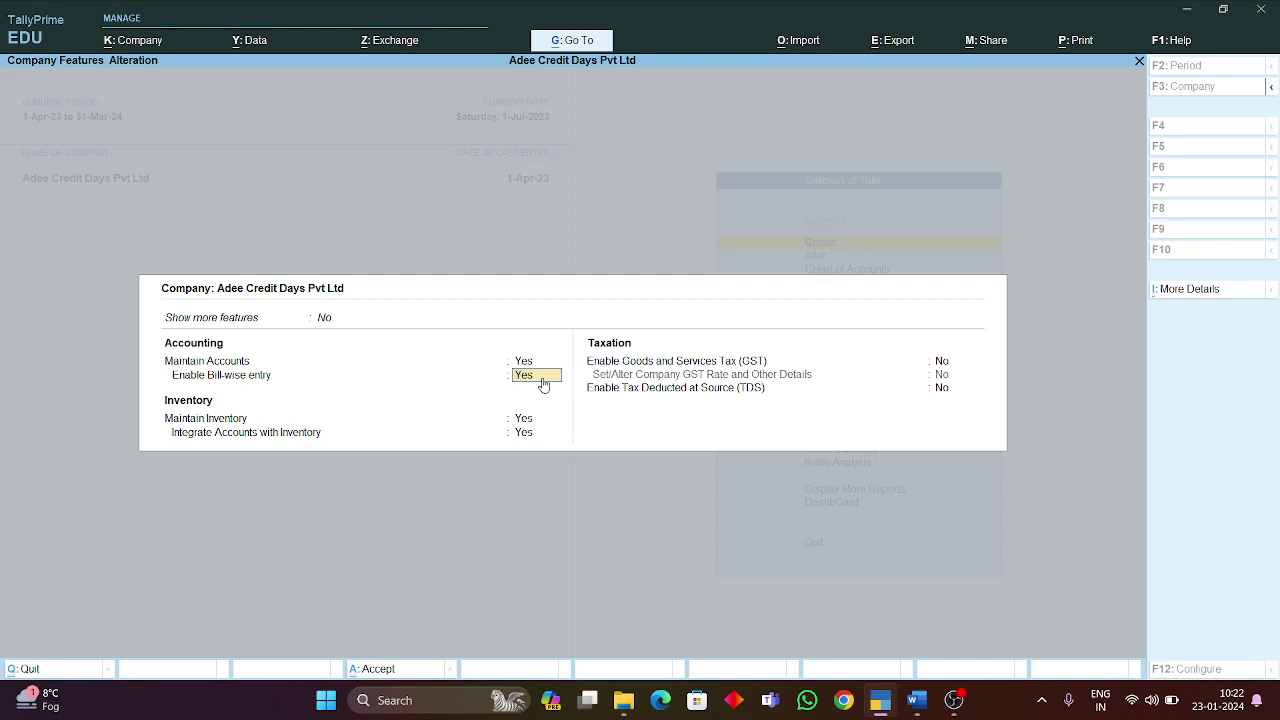
{"action": "key", "text": "ctrl"}
{"action": "key", "text": "ctrl+a"}
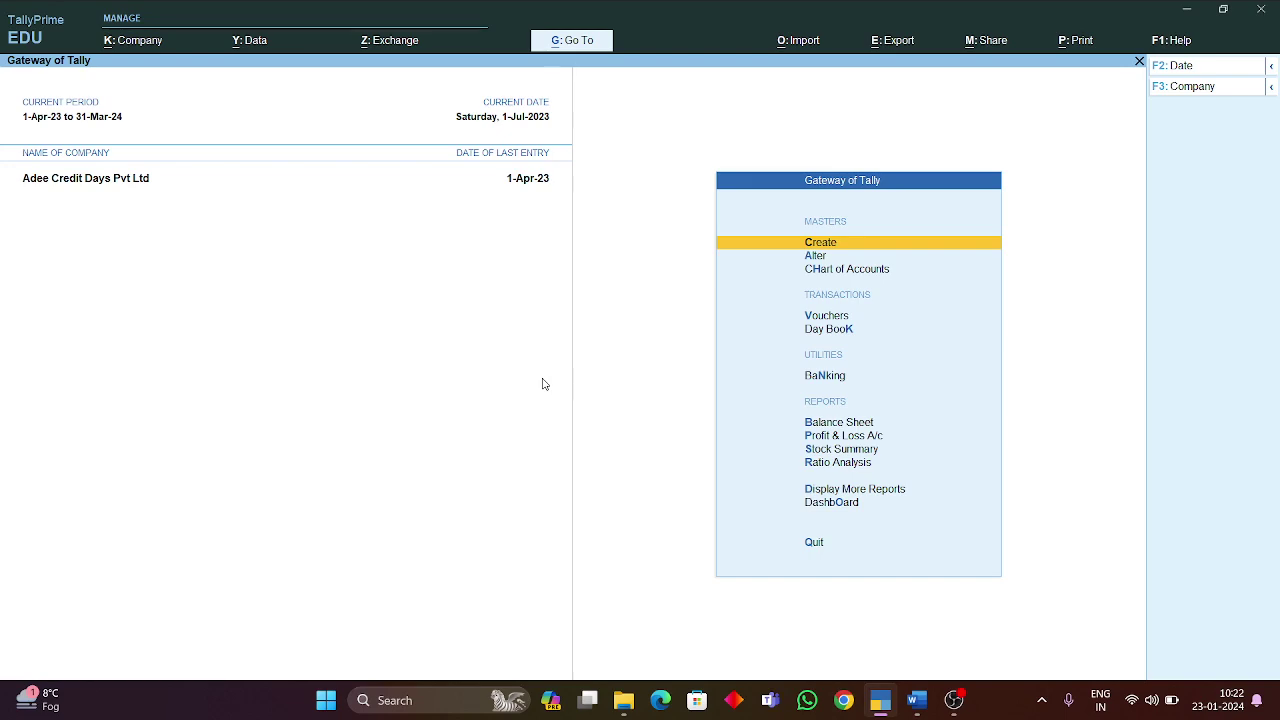
Switch back to the Word notes and highlight the third bullet about the debtor ledger and default credit period in yellow
{"action": "key", "text": "alt+Tab"}
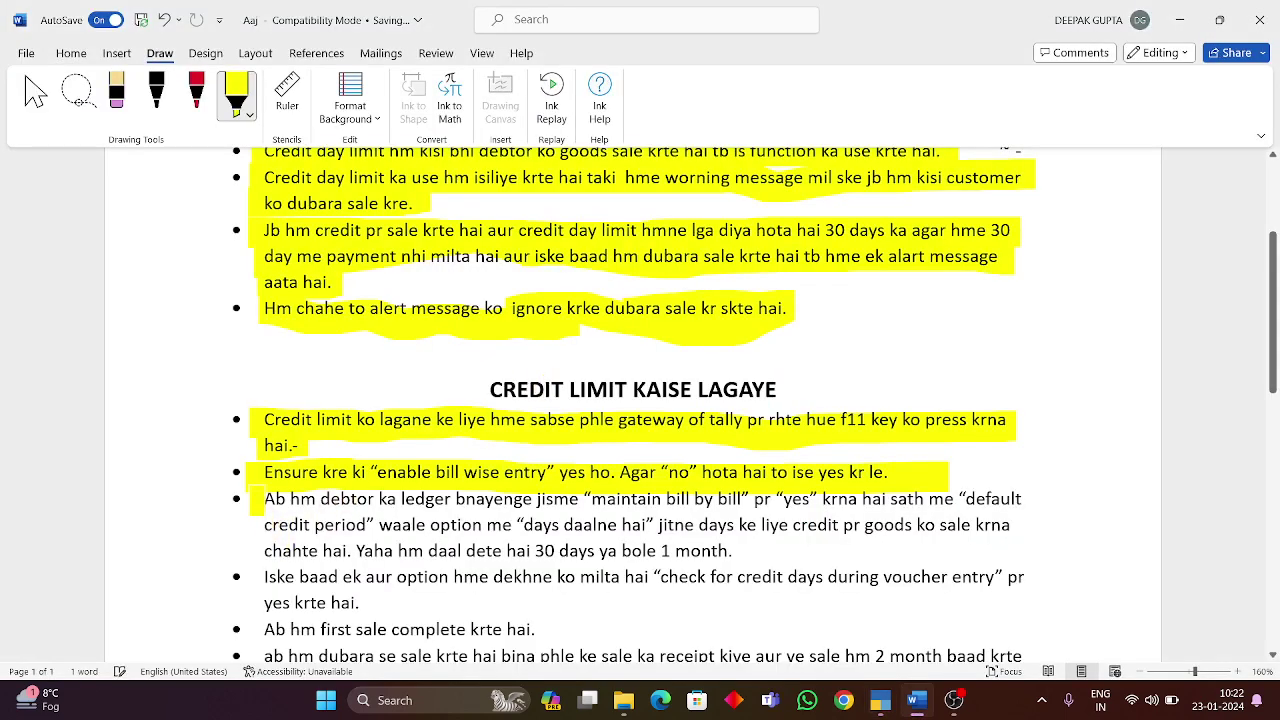
{"action": "left_click_drag", "start_coordinate": [252, 500], "coordinate": [1018, 498]}
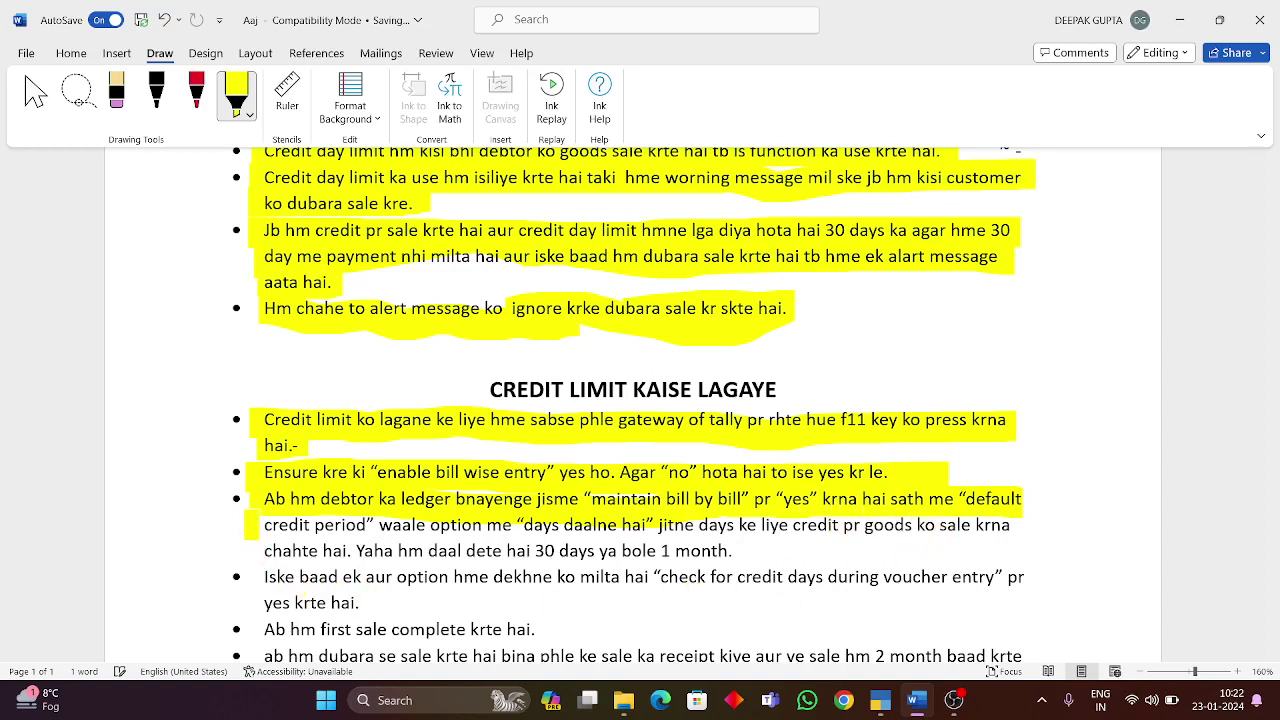
{"action": "left_click_drag", "start_coordinate": [258, 528], "coordinate": [1018, 528]}
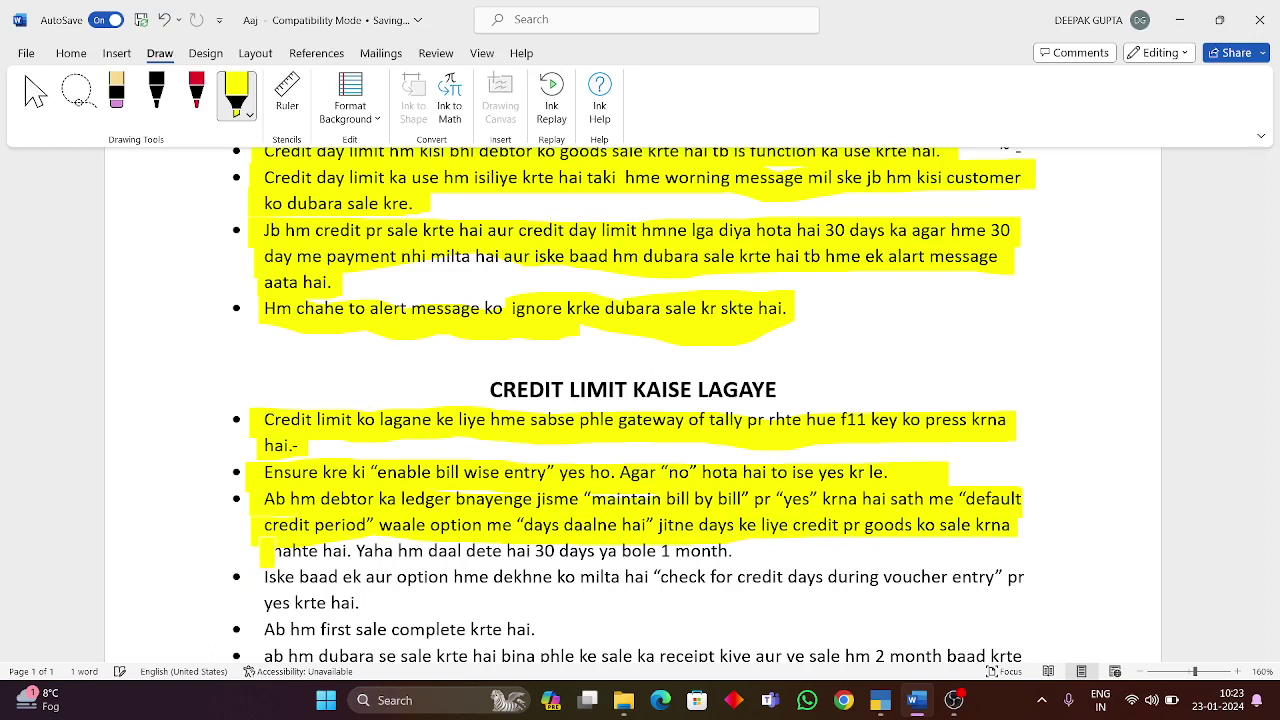
{"action": "left_click_drag", "start_coordinate": [270, 550], "coordinate": [748, 550]}
Switch to TallyPrime and start a new ledger with the debtor's name under Sundry Debtors, keeping Maintain balances bill-by-bill at Yes
{"action": "key", "text": "alt+Tab"}
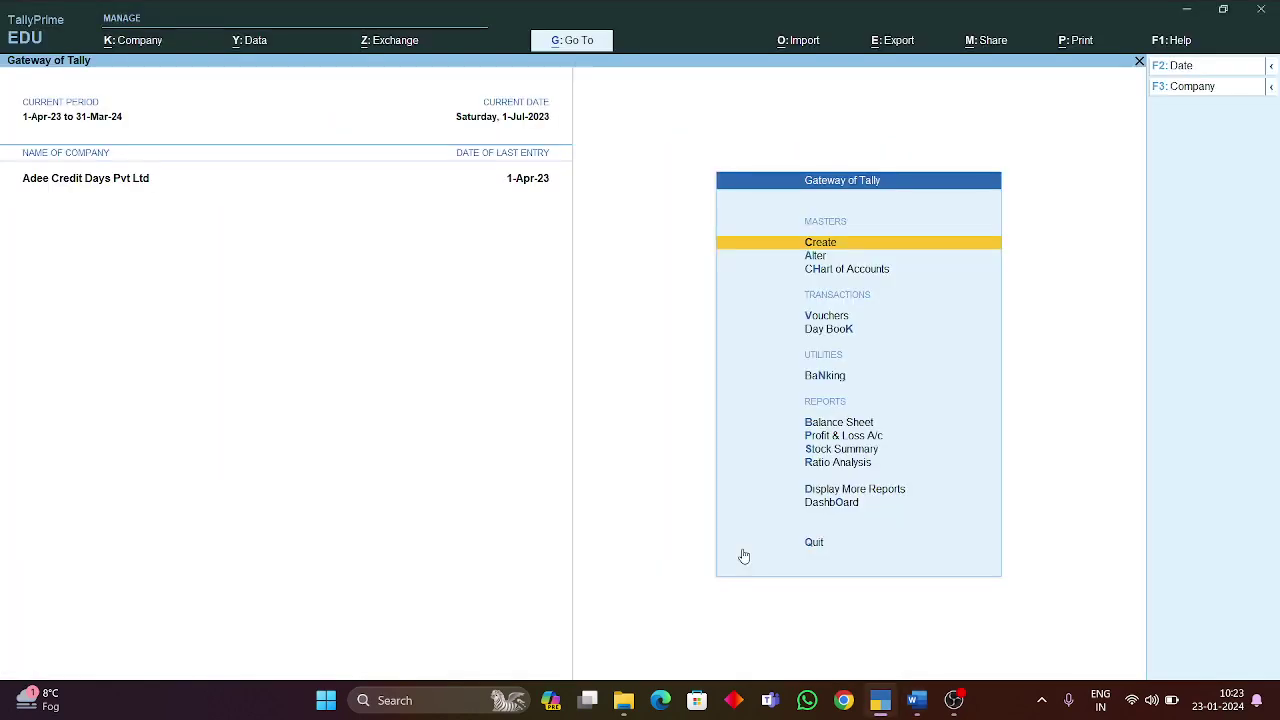
{"action": "key", "text": "Down"}
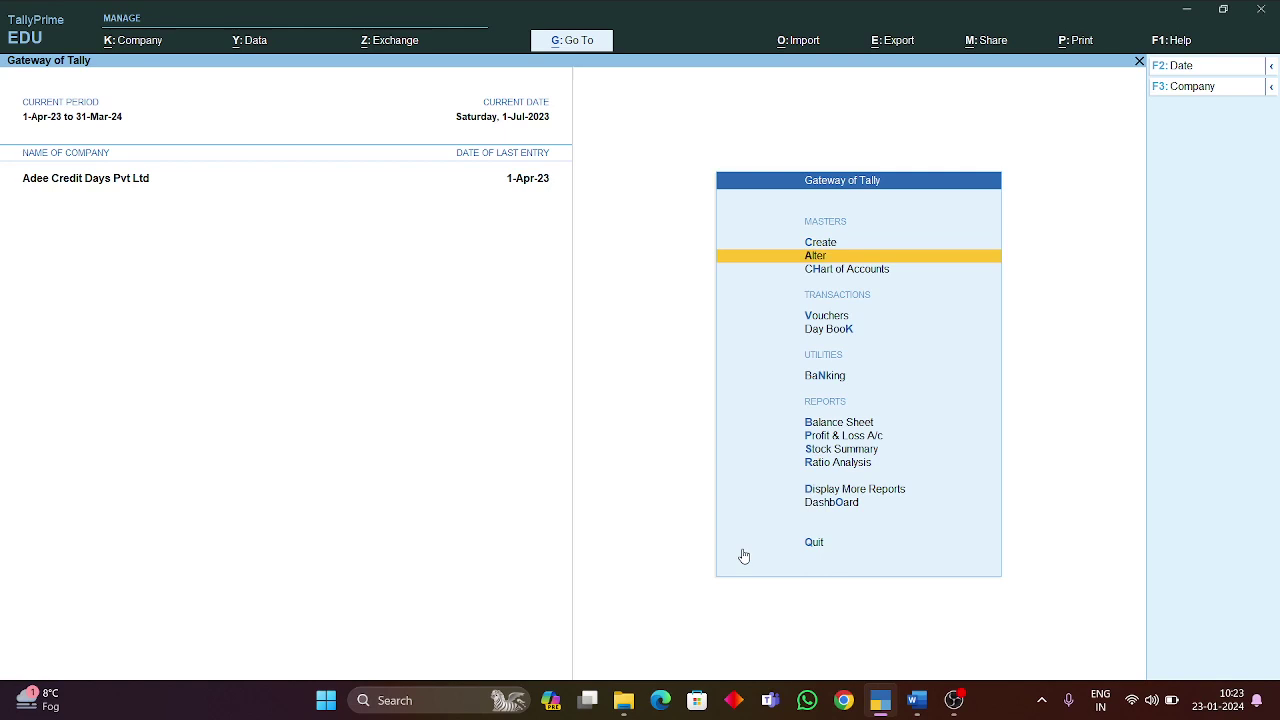
{"action": "key", "text": "Up"}
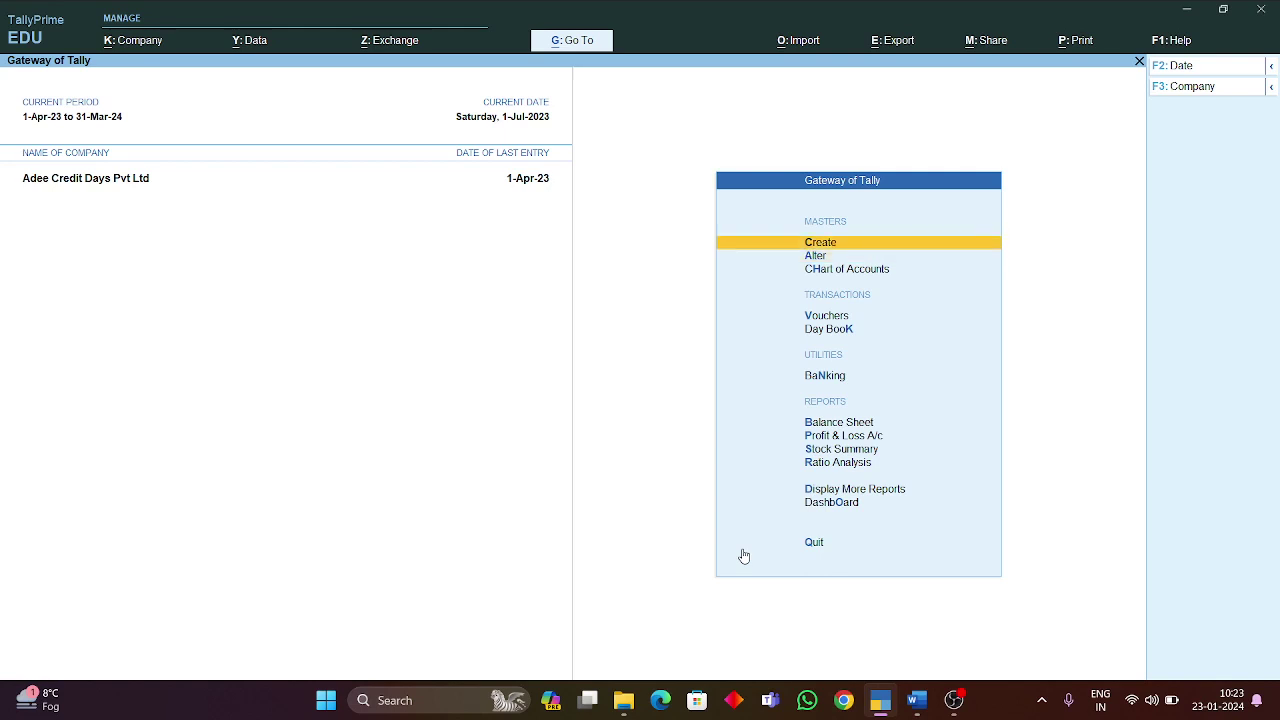
{"action": "key", "text": "Return"}
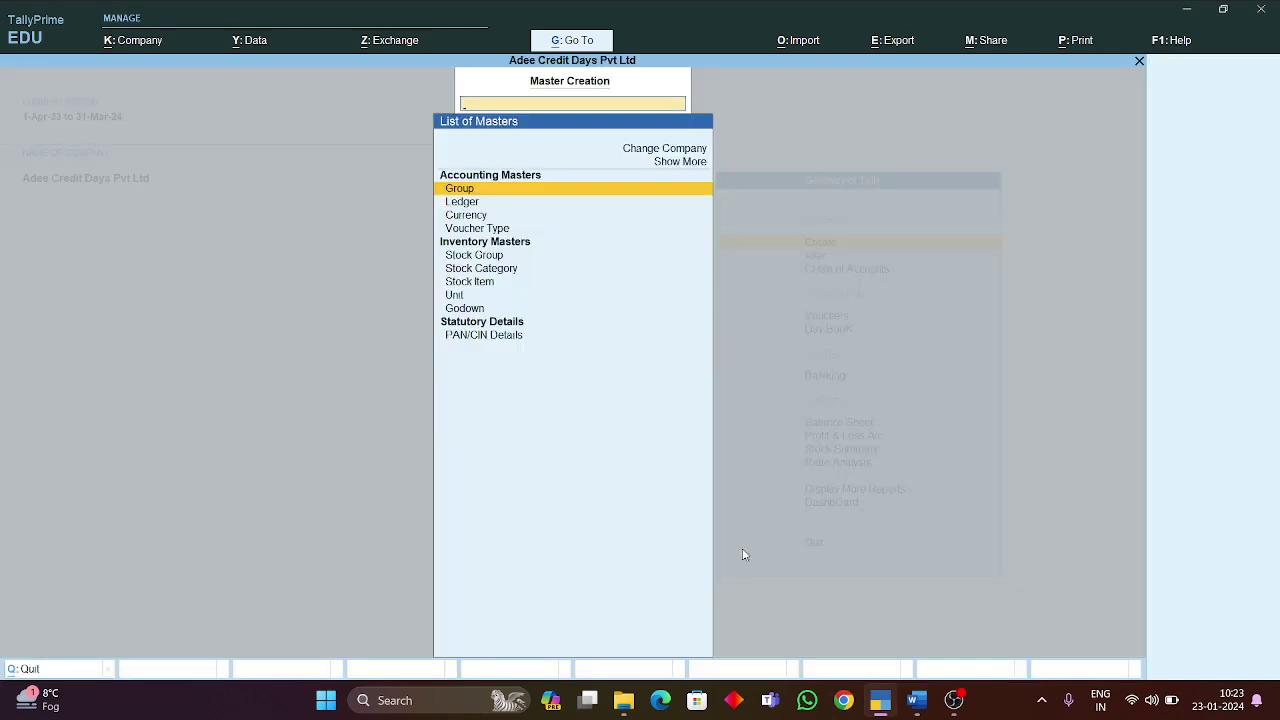
{"action": "key", "text": "Down"}
{"action": "key", "text": "Return"}
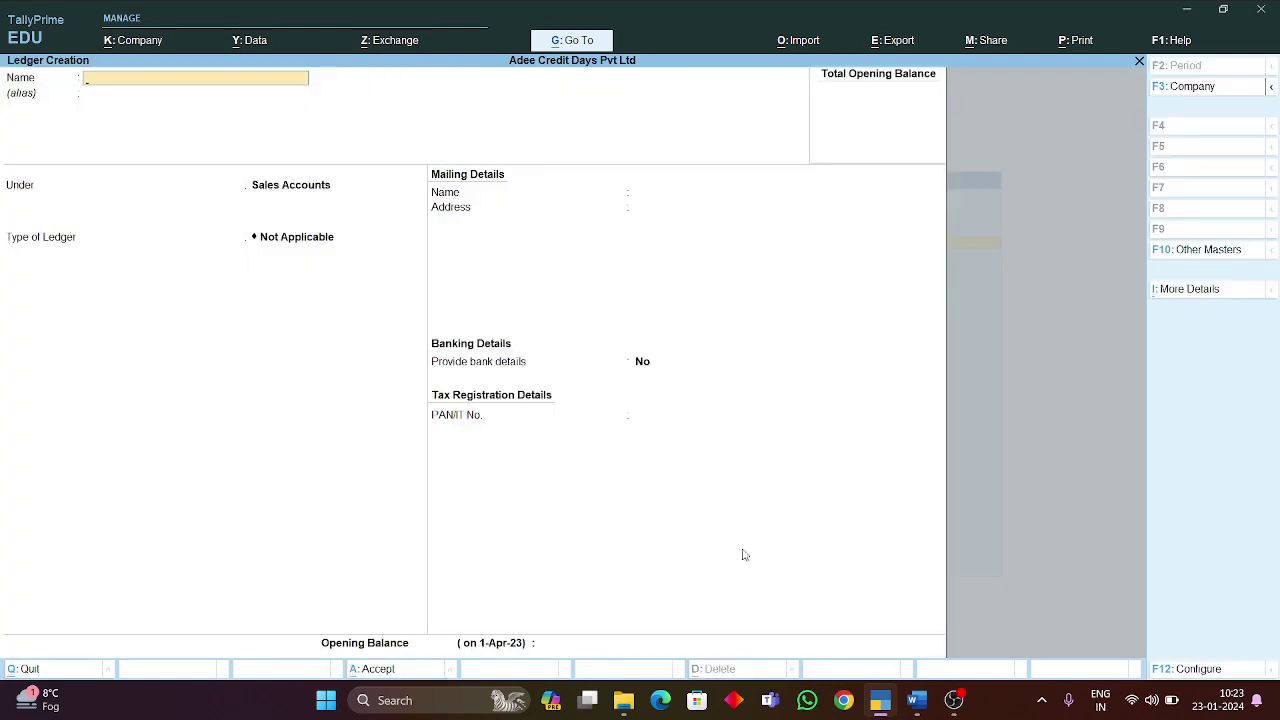
{"action": "type", "text": "Deepak dr"}
{"action": "key", "text": "Return"}
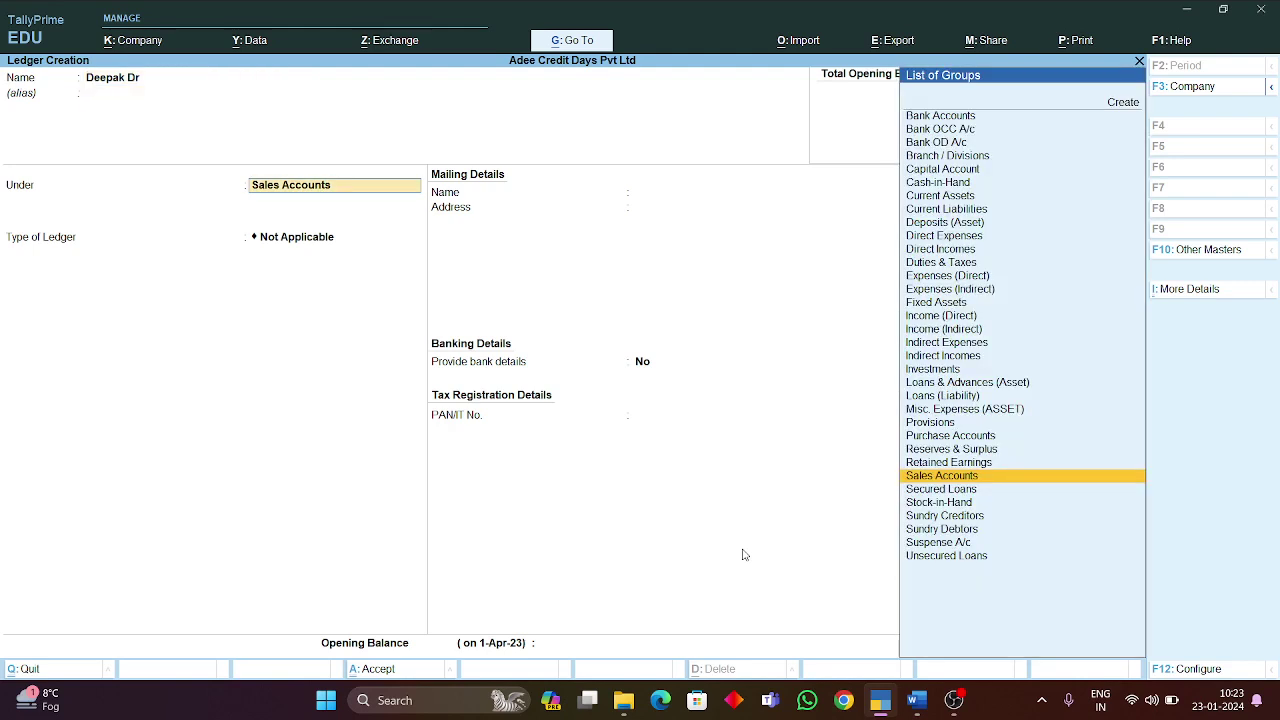
{"action": "type", "text": "Dr"}
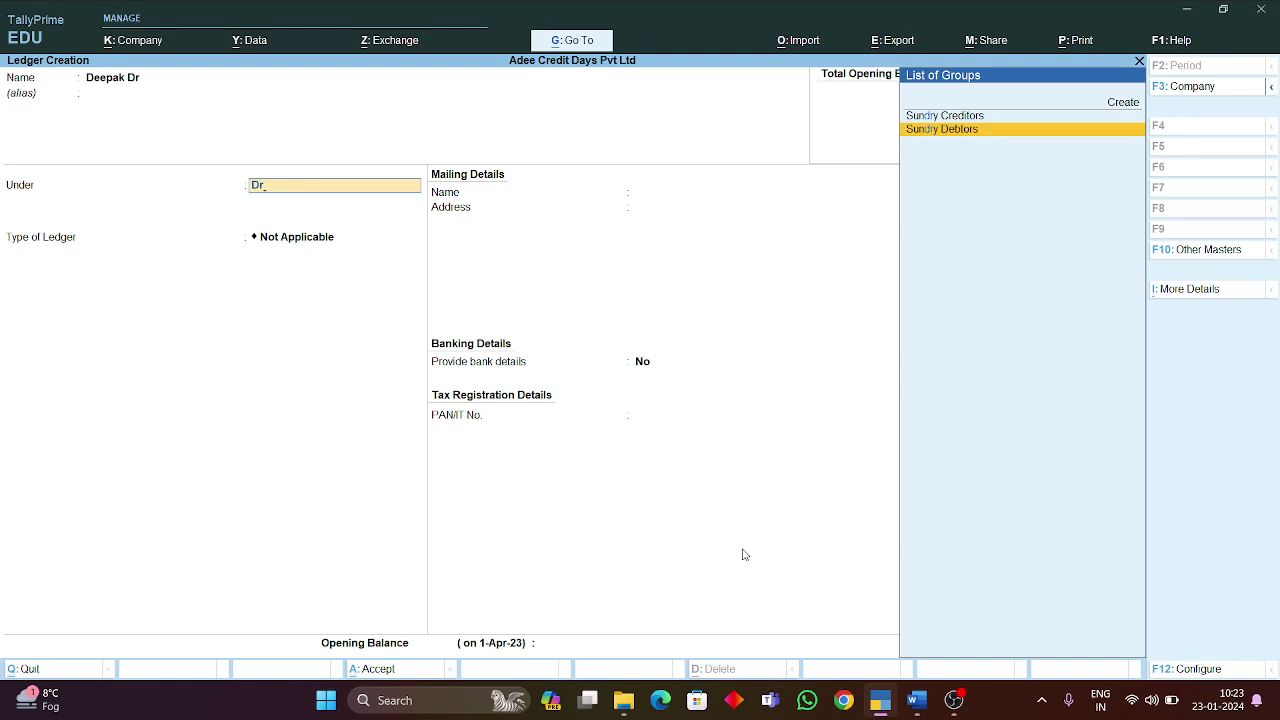
{"action": "key", "text": "Return"}
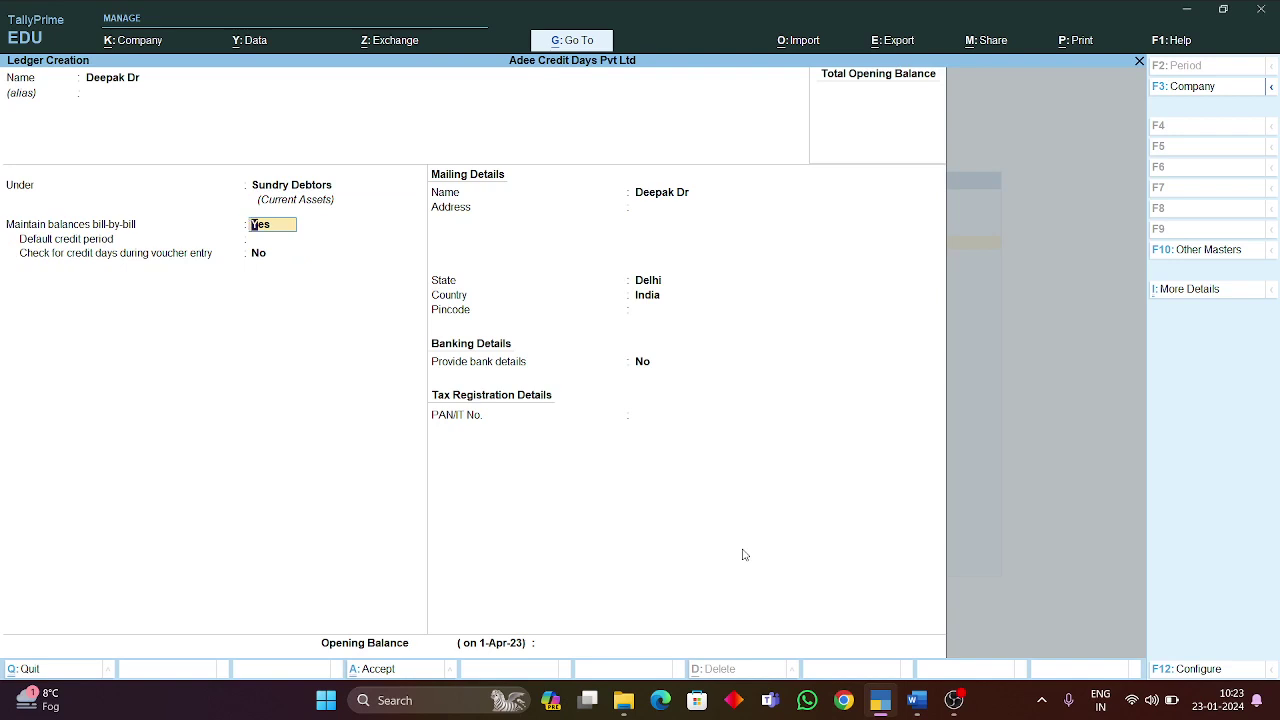
{"action": "key", "text": "Return"}
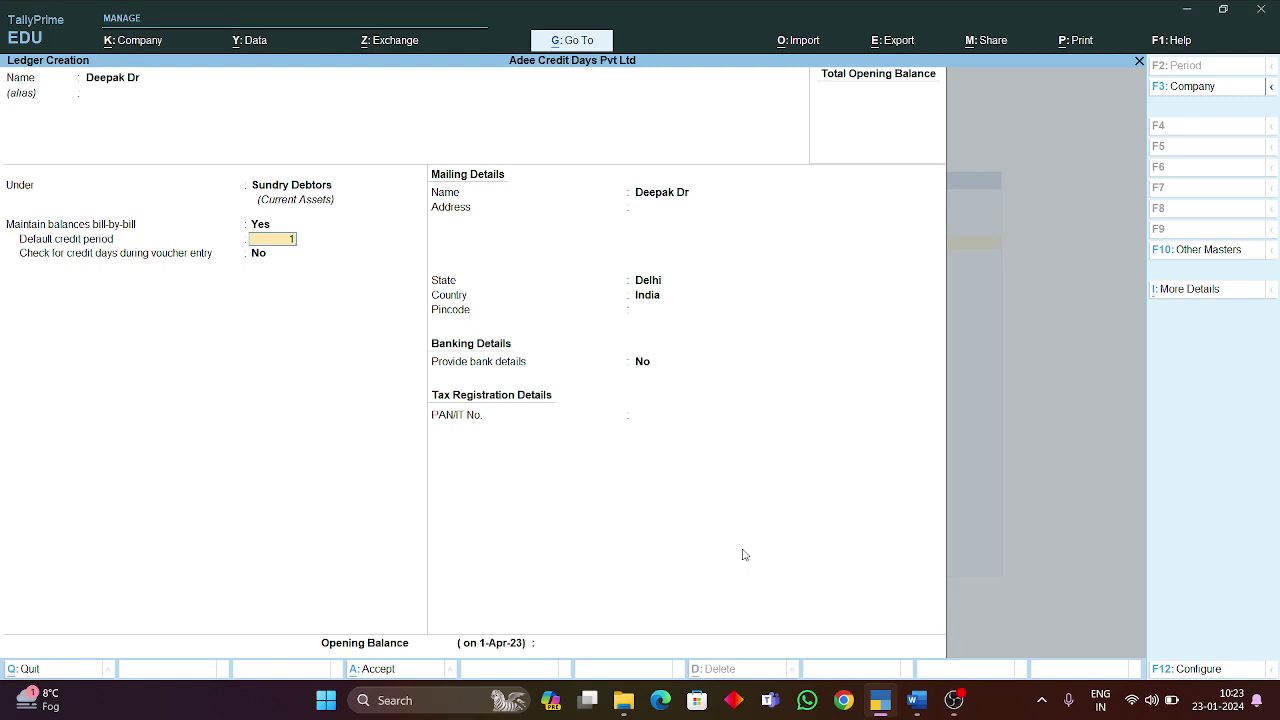
Try default credit periods of 1 month and 30 days for the debtor ledger
{"action": "type", "text": "m"}
{"action": "key", "text": "Return"}
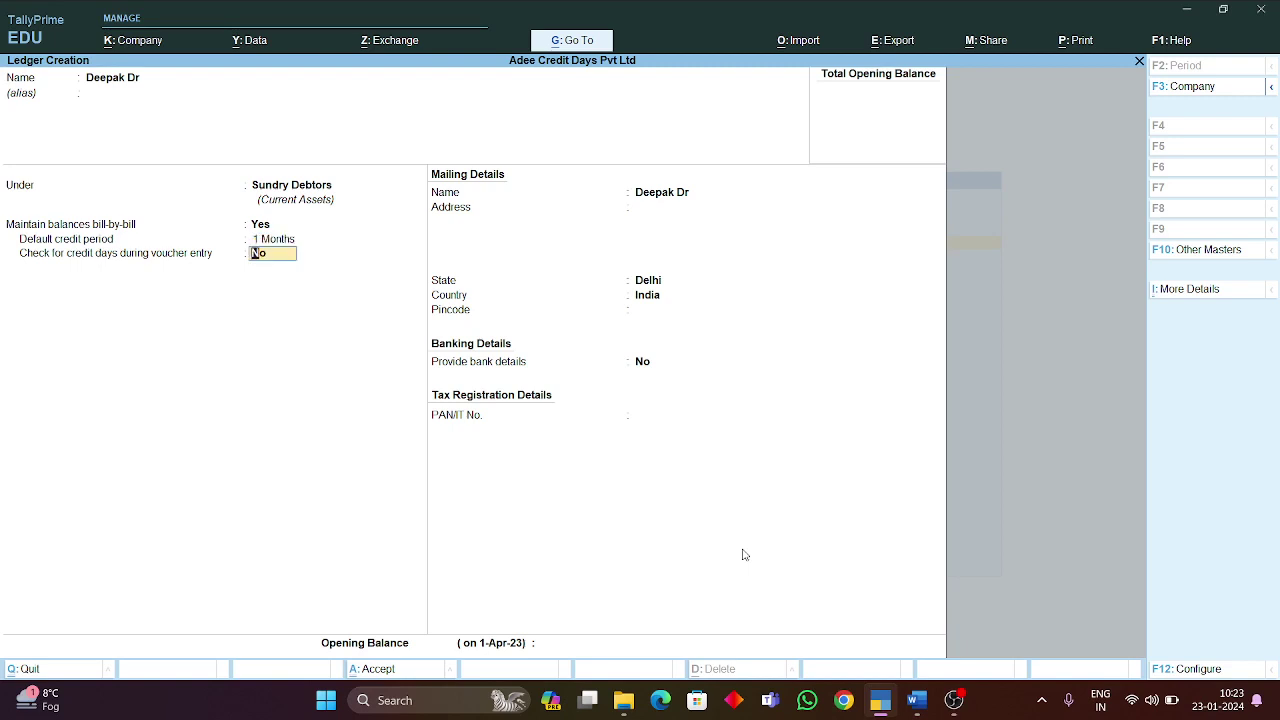
{"action": "key", "text": "BackSpace"}
{"action": "type", "text": "1"}
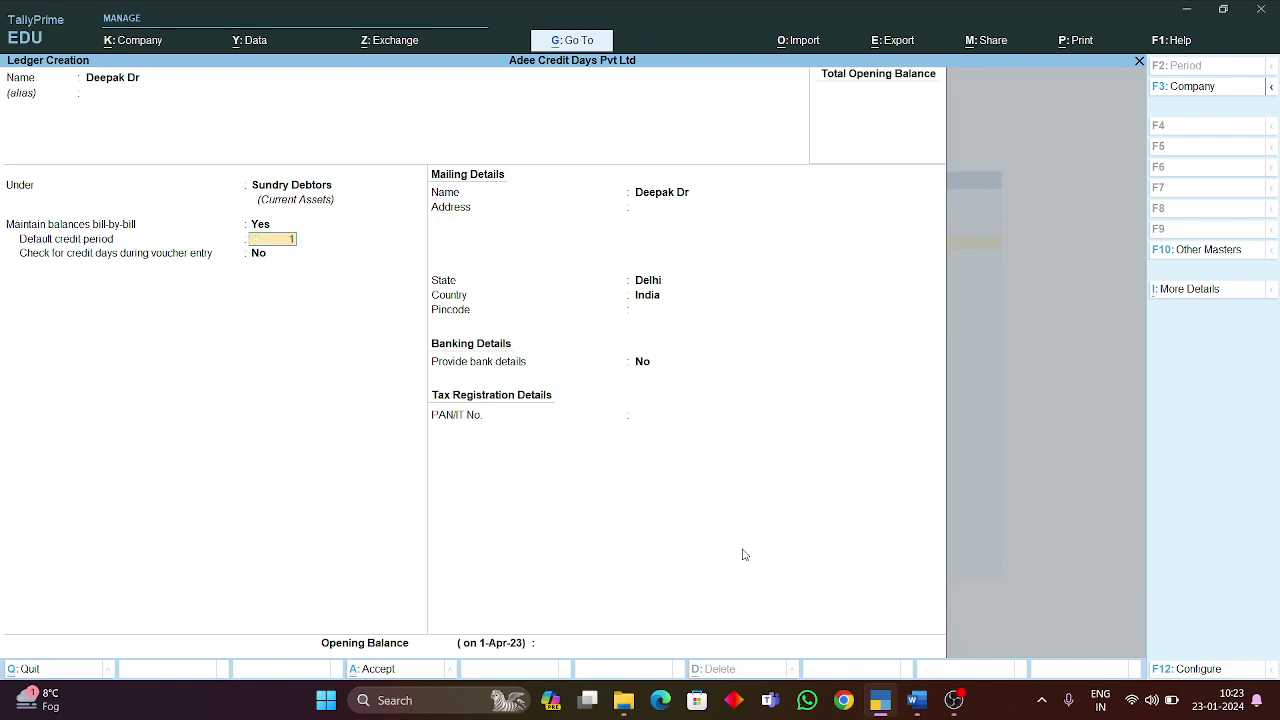
{"action": "key", "text": "Return"}
{"action": "key", "text": "BackSpace"}
{"action": "type", "text": "30"}
{"action": "key", "text": "Return"}
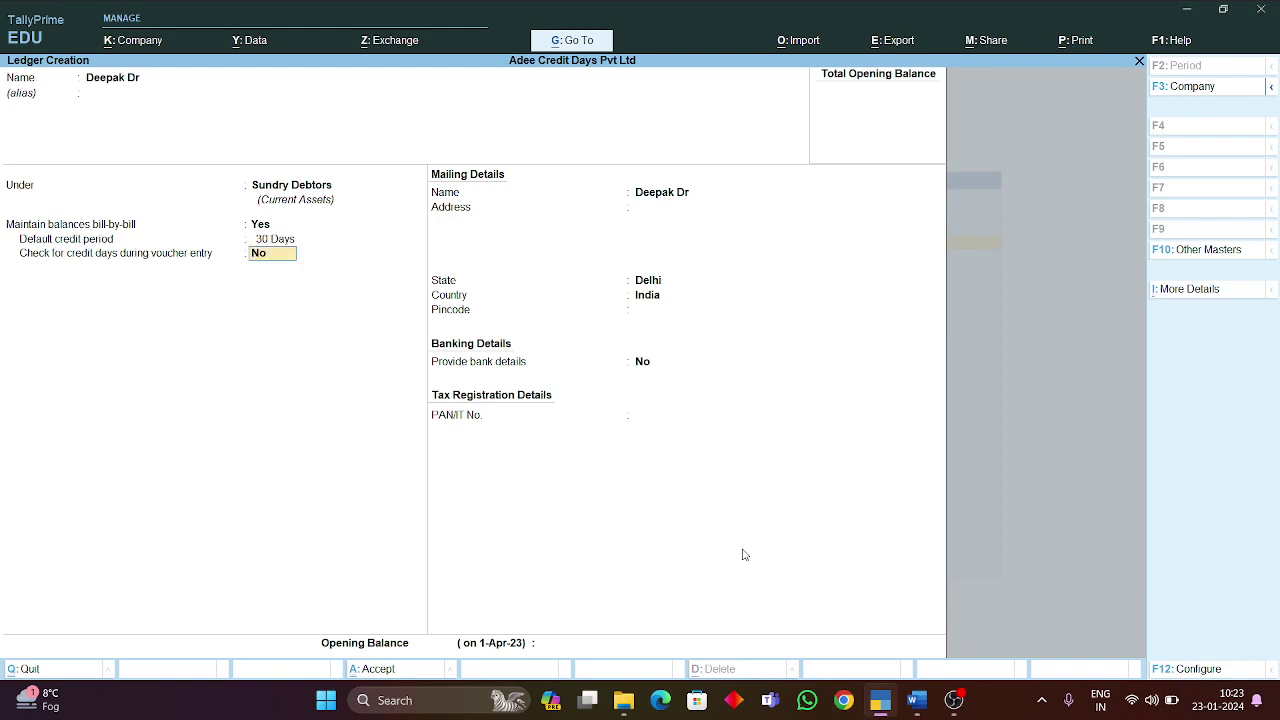
Try a default credit period of 4w for the debtor ledger
{"action": "key", "text": "BackSpace"}
{"action": "type", "text": "54"}
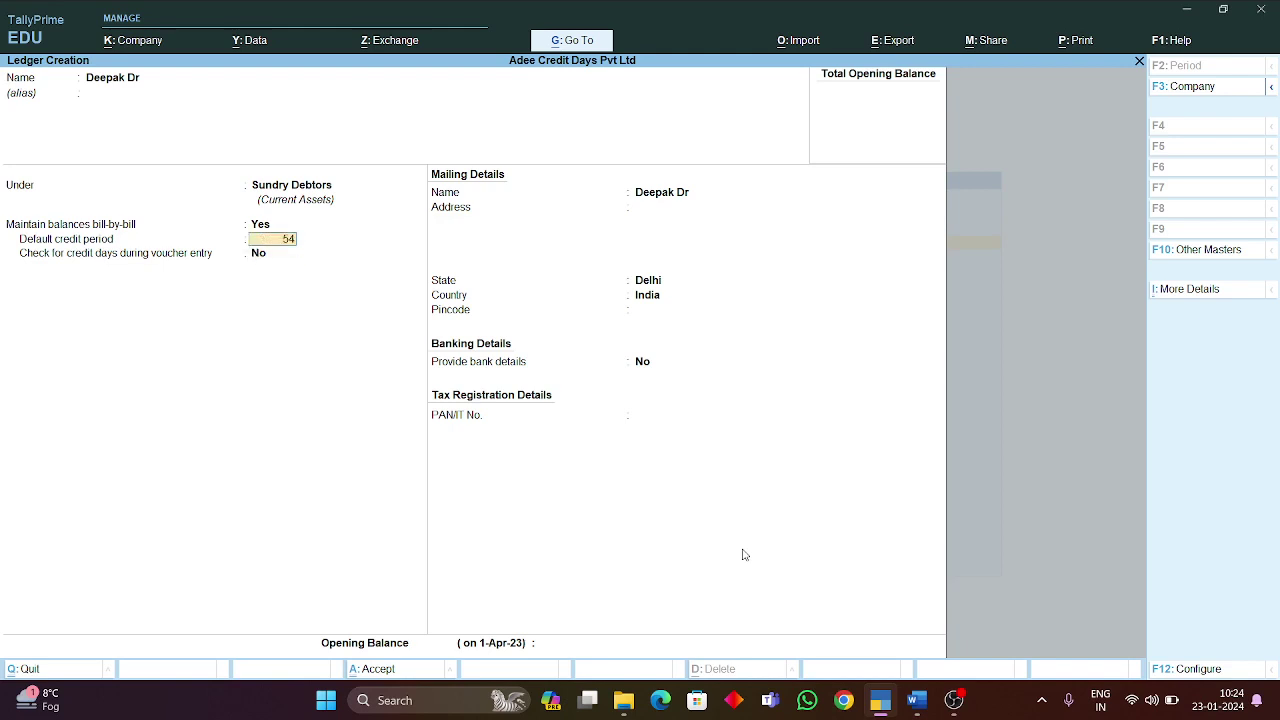
{"action": "key", "text": "BackSpace"}
{"action": "key", "text": "BackSpace"}
{"action": "type", "text": "4w"}
{"action": "key", "text": "Return"}
Set the debtor ledger's default credit period to 1 month and Check for credit days during voucher entry to Yes
{"action": "key", "text": "BackSpace"}
{"action": "type", "text": "1 month"}
{"action": "key", "text": "Return"}
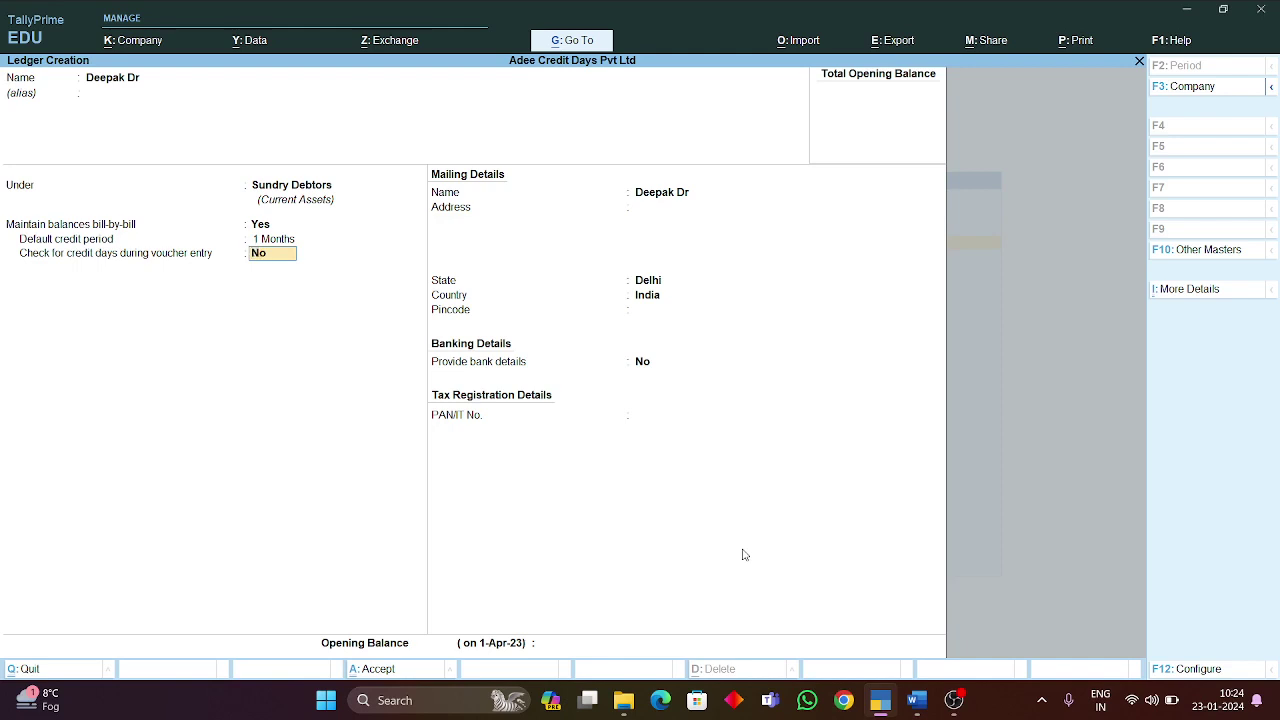
{"action": "type", "text": "y"}
{"action": "key", "text": "Return"}
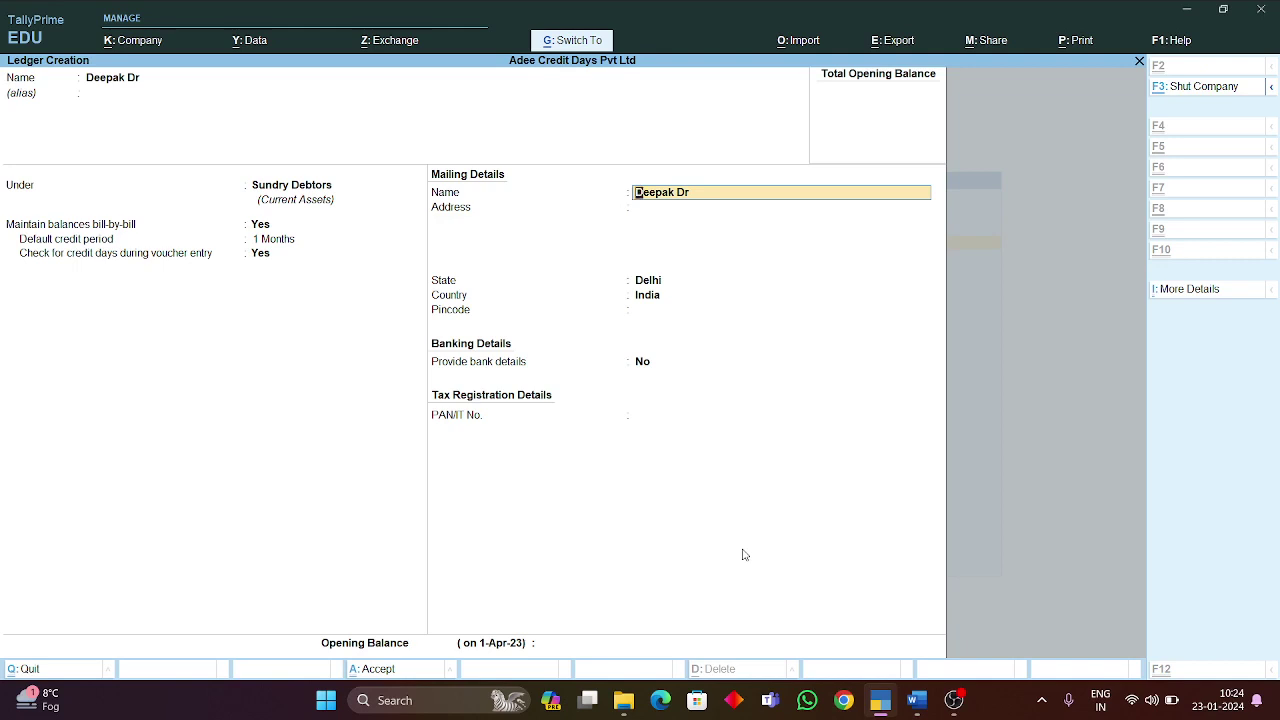
Save the debtor ledger and return to the Gateway of Tally
{"action": "key", "text": "ctrl+a"}
{"action": "key", "text": "Escape"}
{"action": "key", "text": "y"}
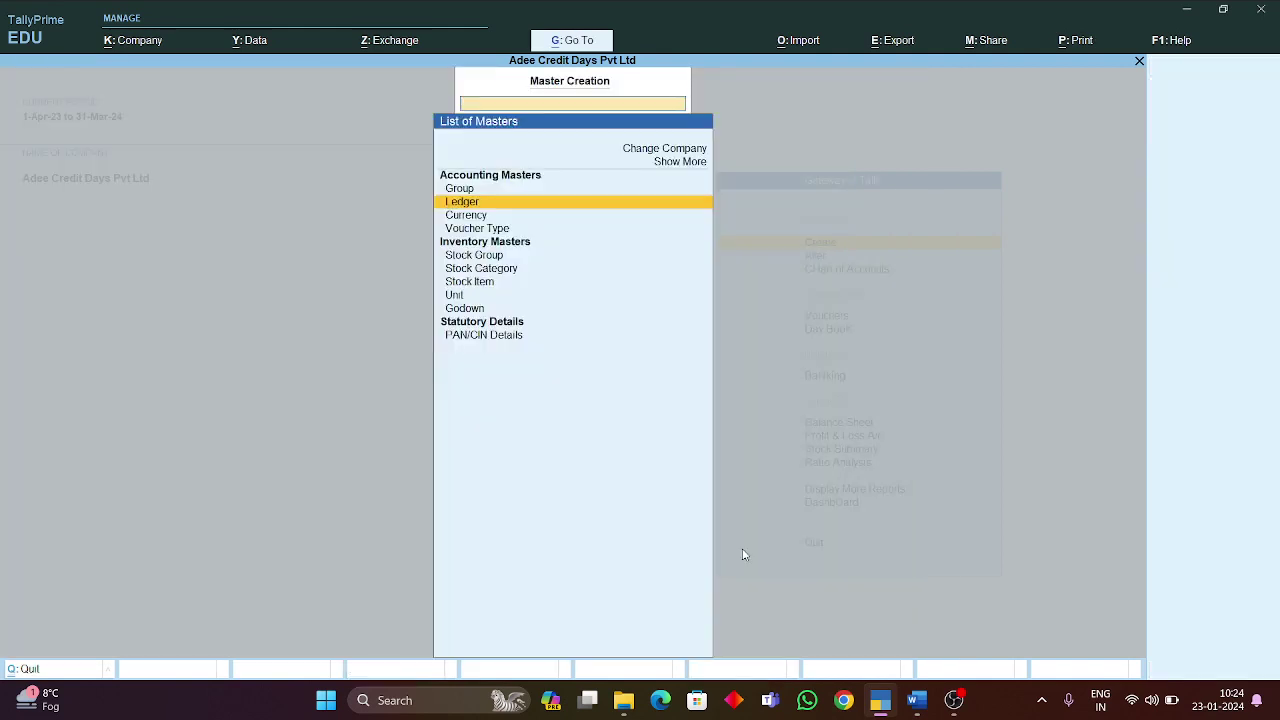
{"action": "key", "text": "Escape"}
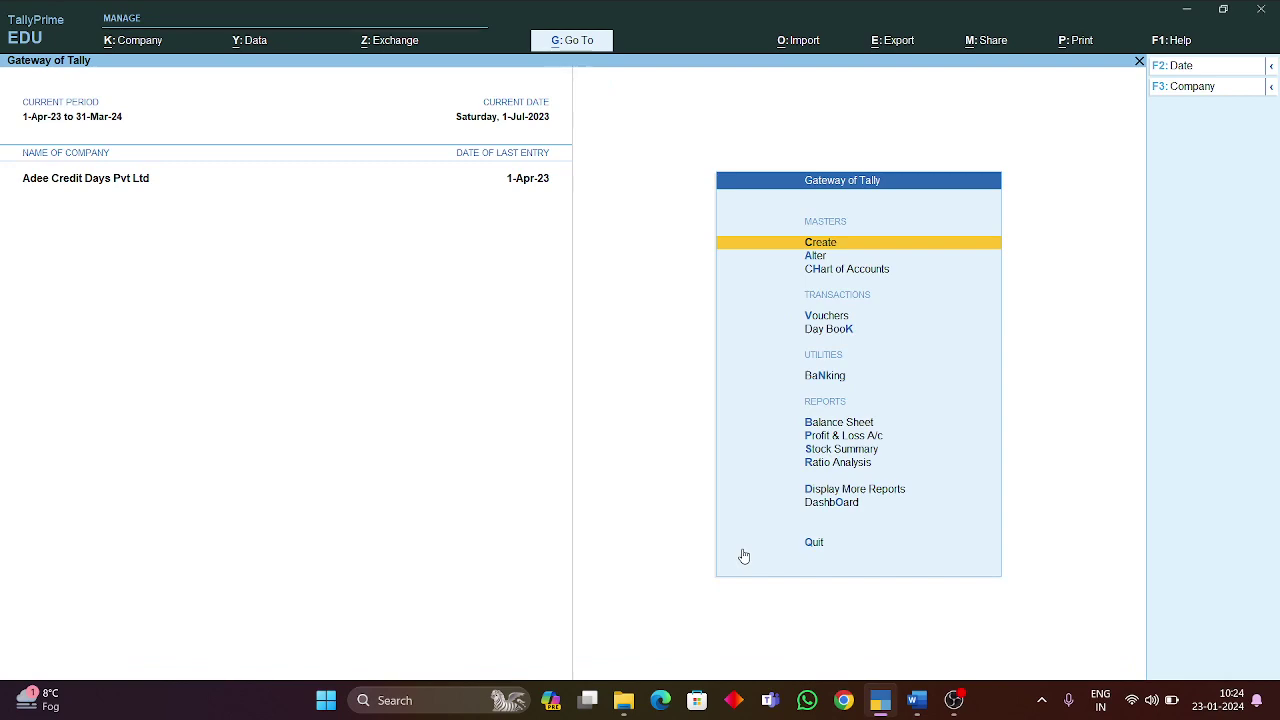
Switch to the Word notes and highlight the bullet about "check for credit days during voucher entry" in yellow
{"action": "key", "text": "alt+Tab"}
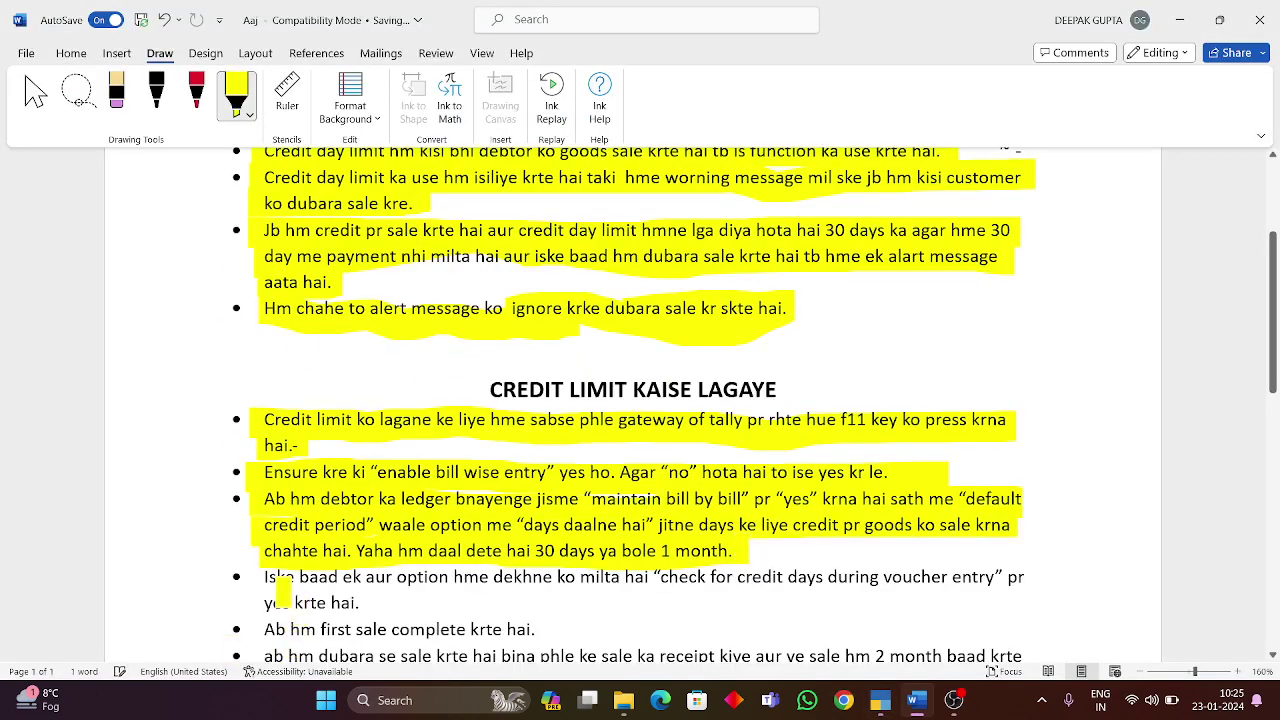
{"action": "left_click_drag", "start_coordinate": [263, 577], "coordinate": [1030, 577]}
{"action": "left_click_drag", "start_coordinate": [266, 603], "coordinate": [383, 605]}
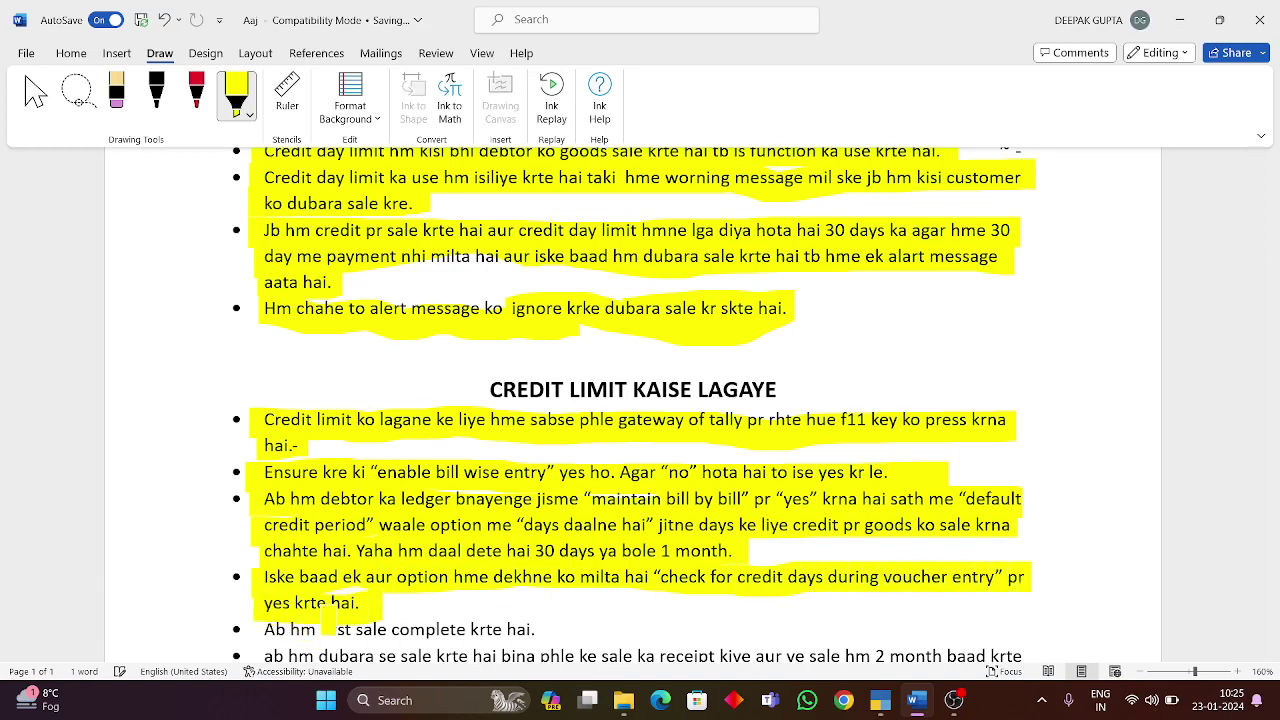
Highlight the bullet "Ab hm first sale complete krte hai." in yellow
{"action": "left_click", "coordinate": [35, 95]}
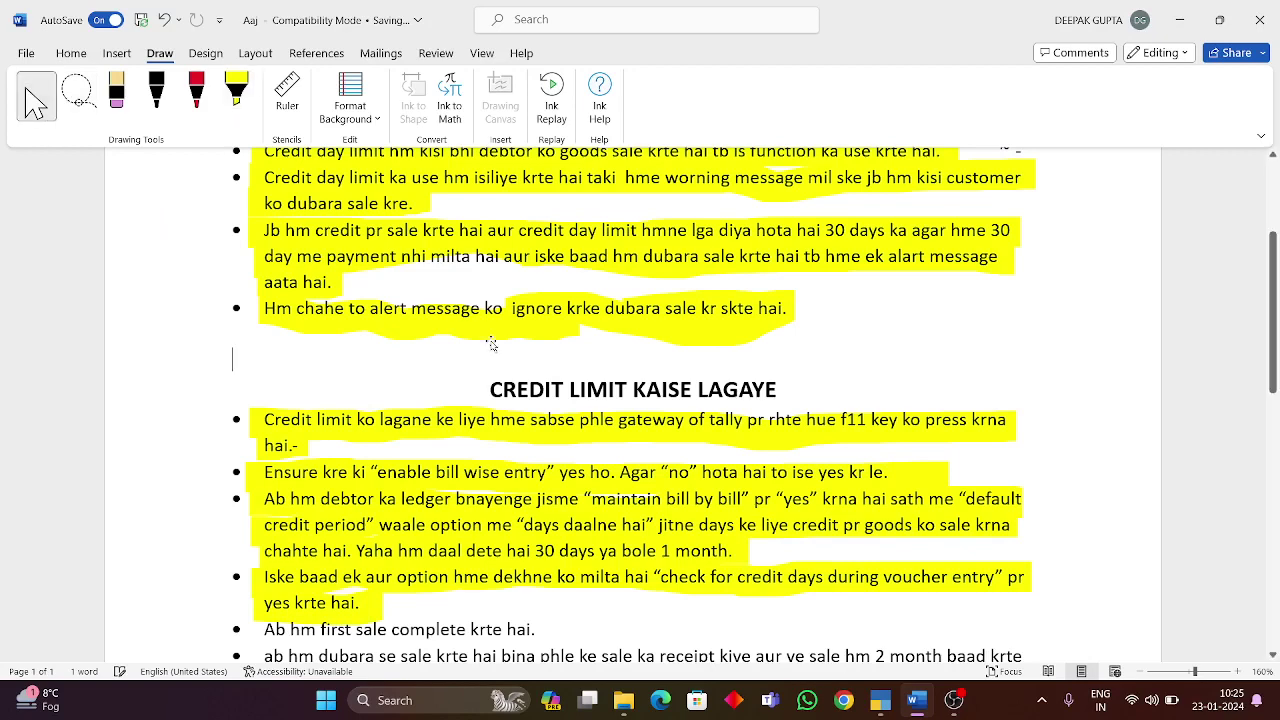
{"action": "scroll", "coordinate": [491, 343], "scroll_direction": "down", "scroll_amount": 4}
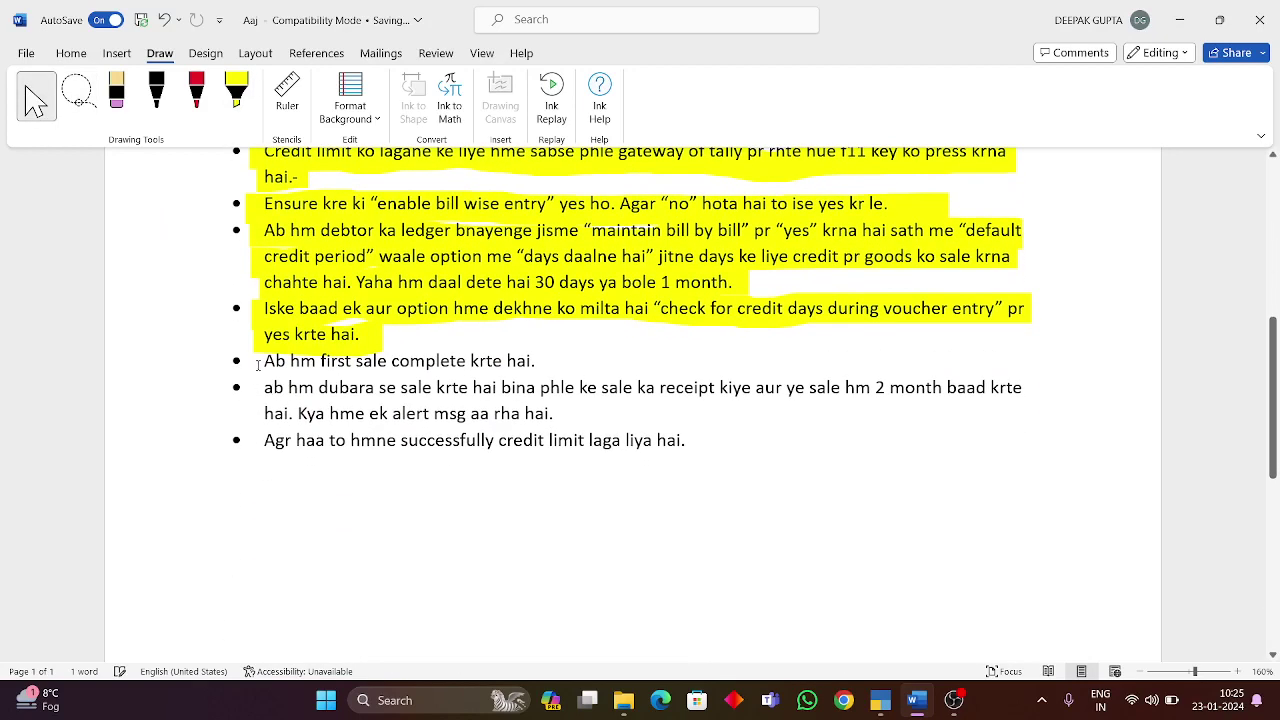
{"action": "left_click", "coordinate": [240, 95]}
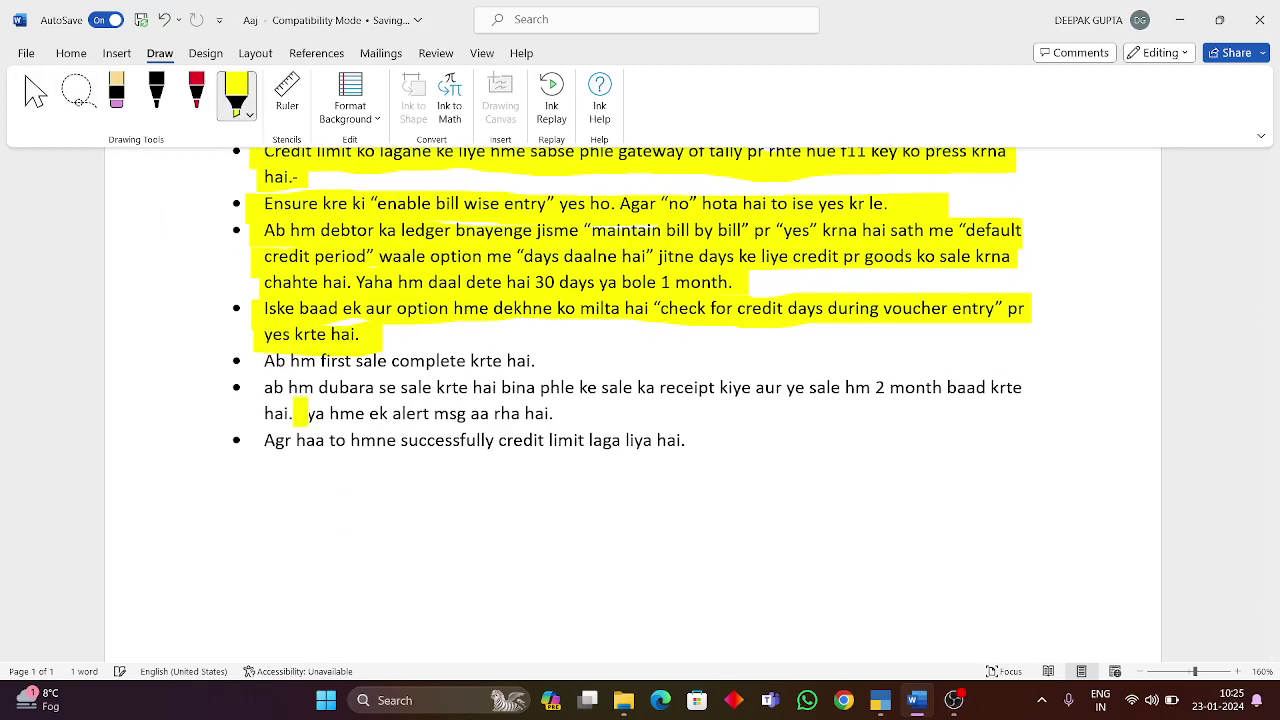
{"action": "mouse_move", "coordinate": [258, 374]}
{"action": "left_mouse_down"}
{"action": "mouse_move", "coordinate": [255, 330]}
{"action": "mouse_move", "coordinate": [300, 360]}
{"action": "mouse_move", "coordinate": [542, 360]}
{"action": "left_mouse_up"}
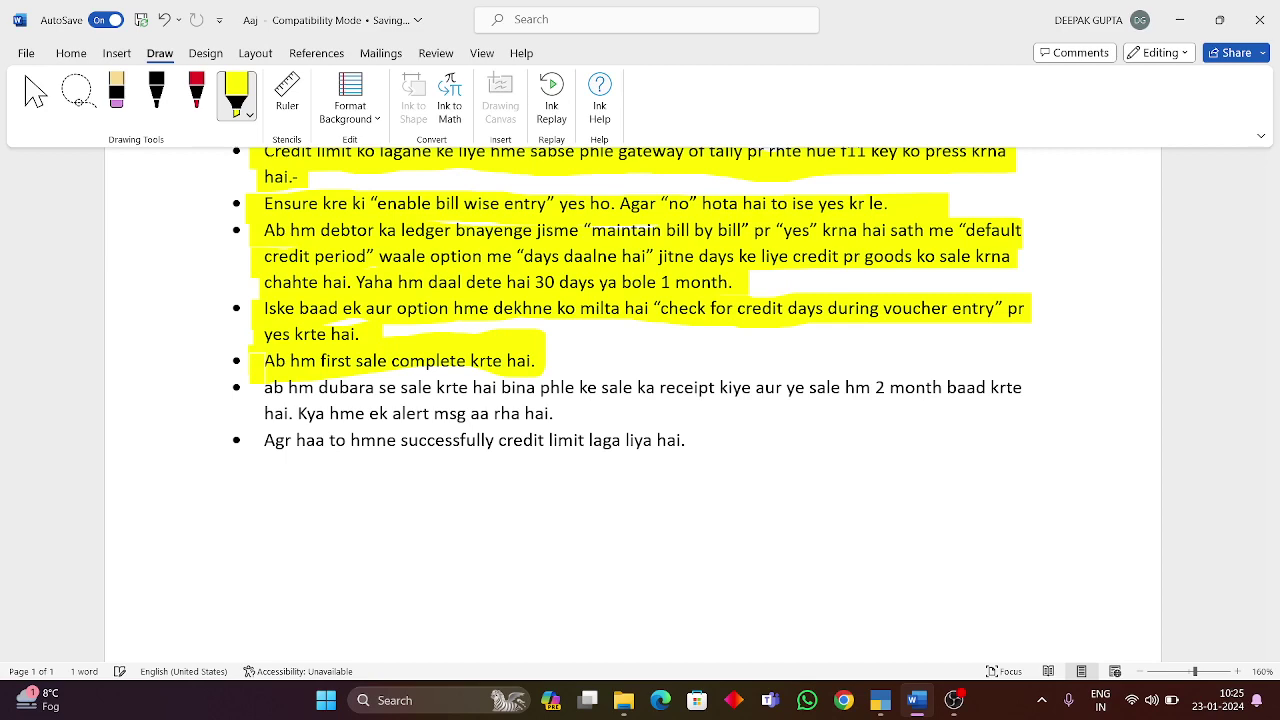
Switch to TallyPrime and start a sales voucher for the new debtor, accepting the dispatch and party details and choosing the Sale ledger
{"action": "key", "text": "alt+Tab"}
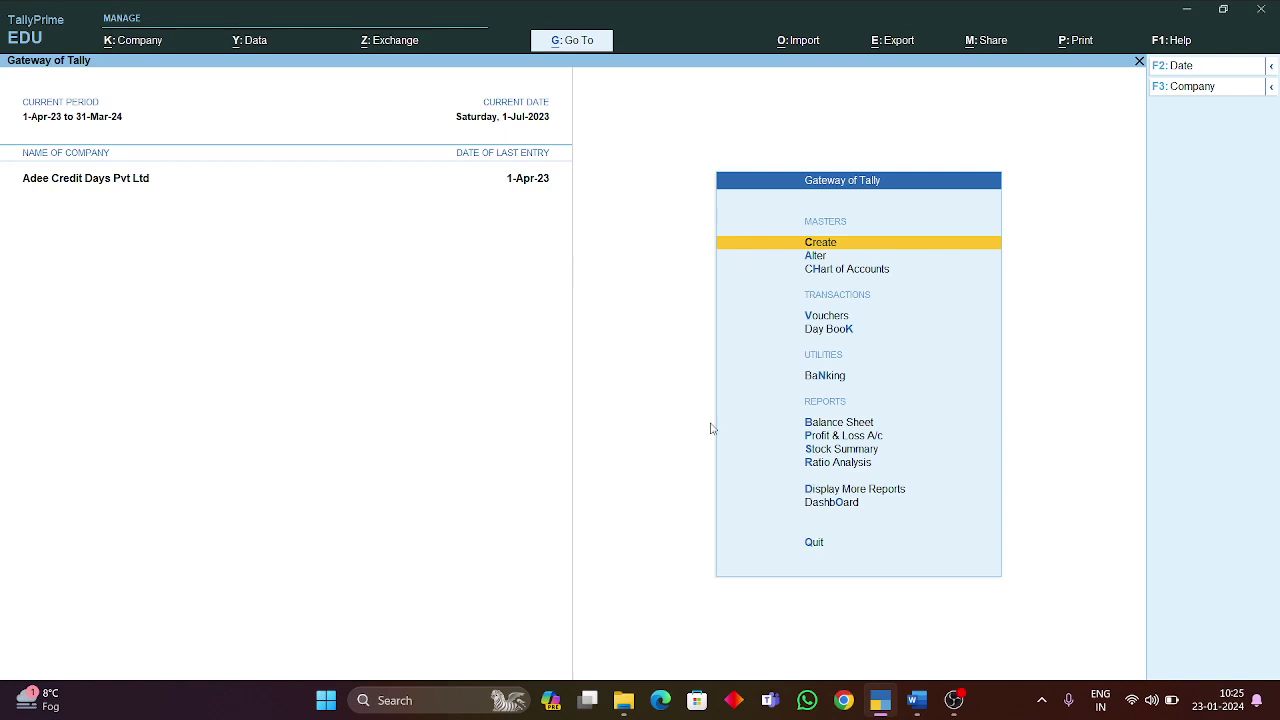
{"action": "left_click", "coordinate": [832, 316]}
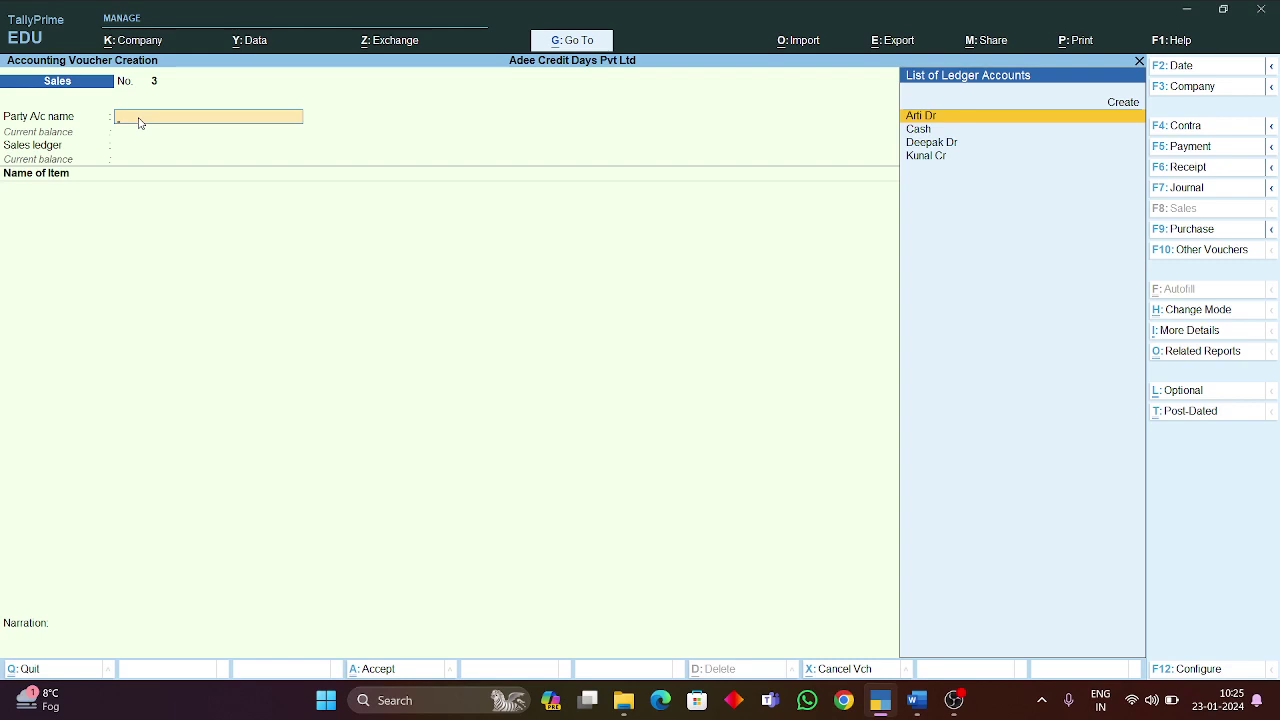
{"action": "key", "text": "Down"}
{"action": "key", "text": "Down"}
{"action": "key", "text": "Down"}
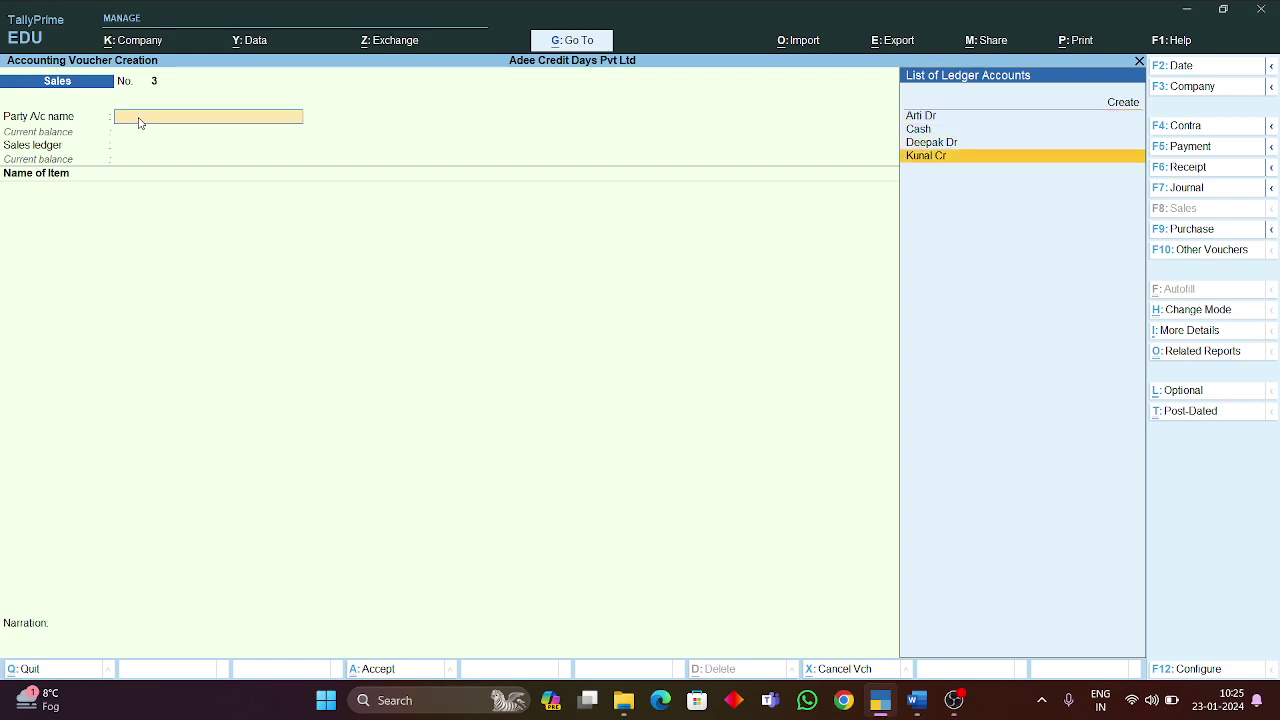
{"action": "key", "text": "Up"}
{"action": "key", "text": "Return"}
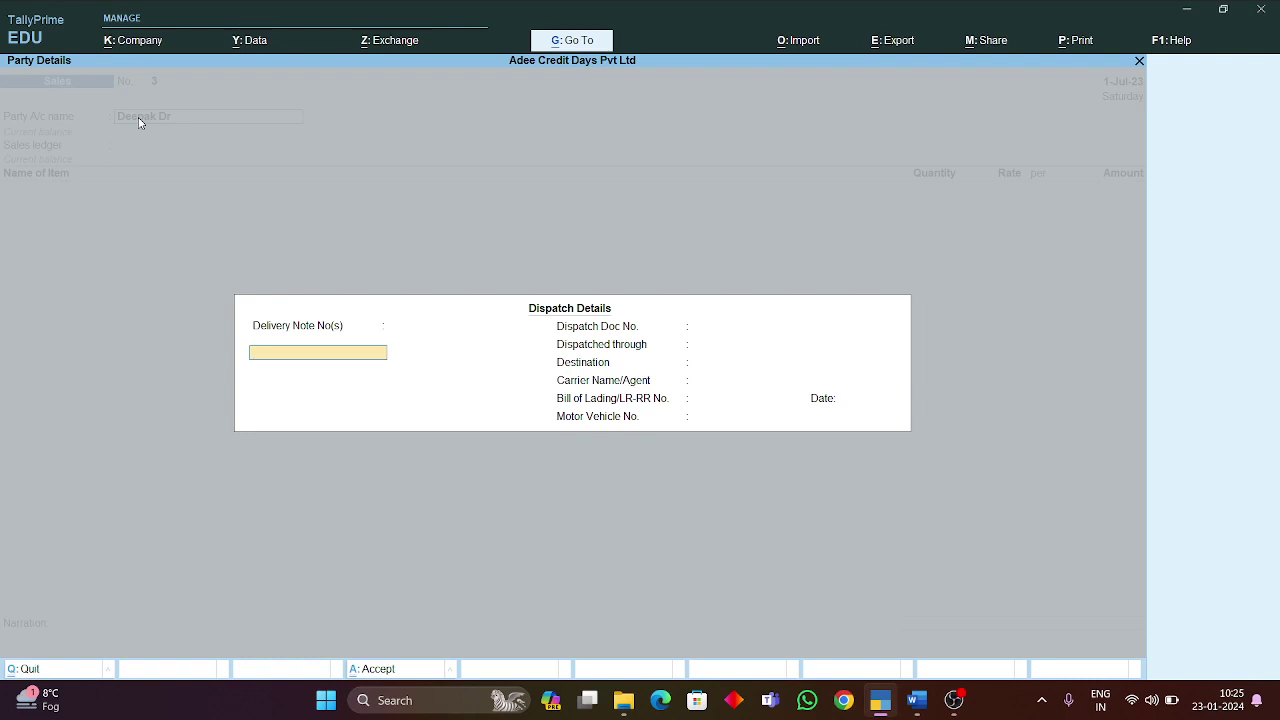
{"action": "key", "text": "ctrl+a"}
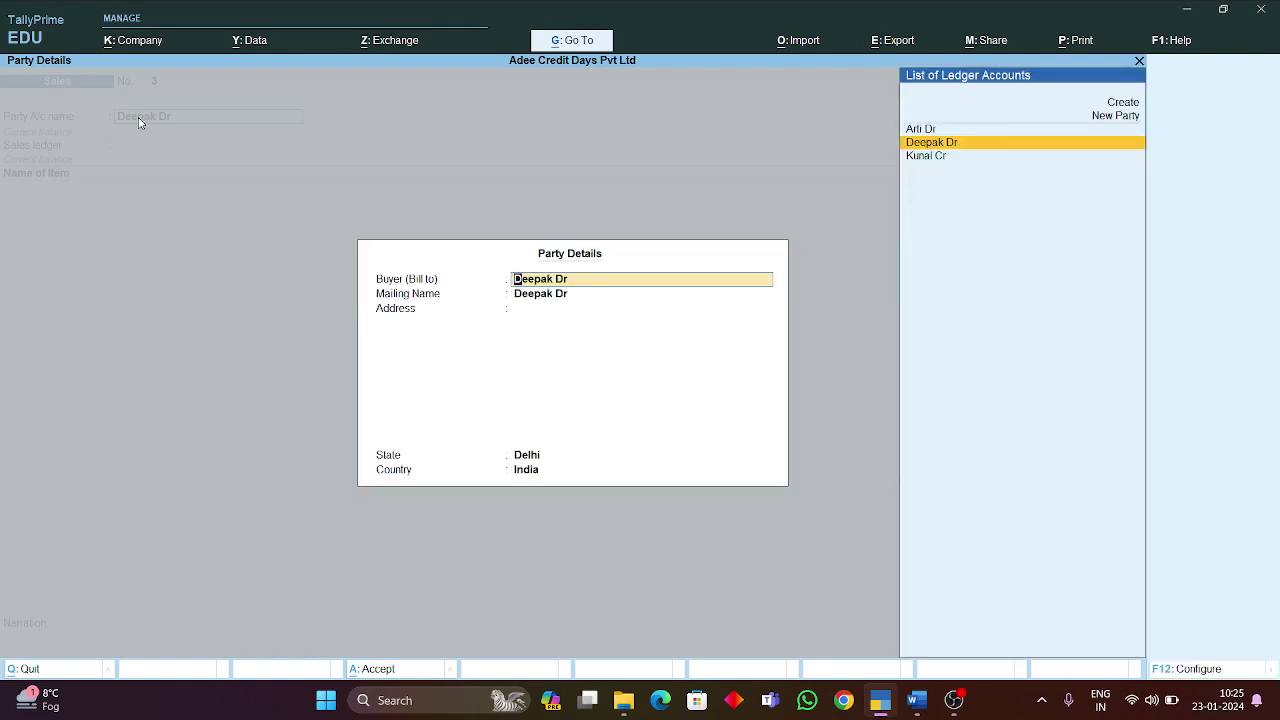
{"action": "key", "text": "ctrl+a"}
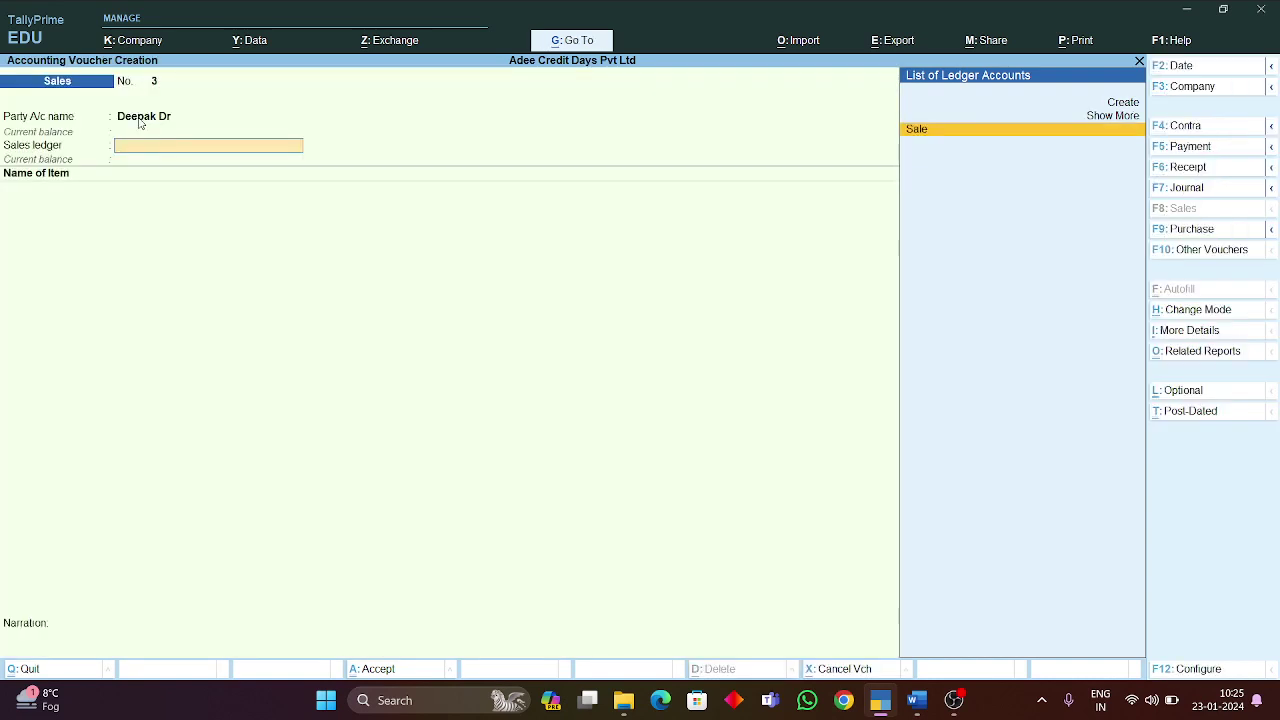
{"action": "key", "text": "Return"}
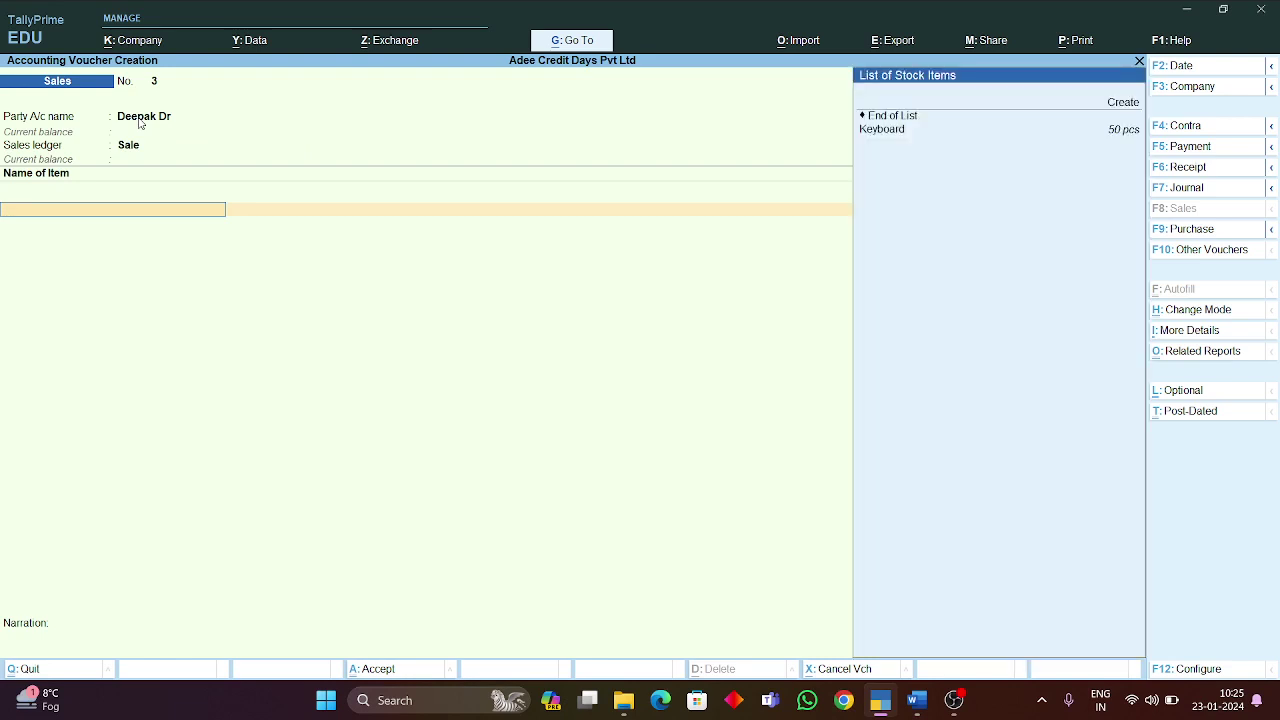
Add the Keyboard stock item to the sales voucher with a quantity of 10 pcs
{"action": "key", "text": "Down"}
{"action": "key", "text": "Down"}
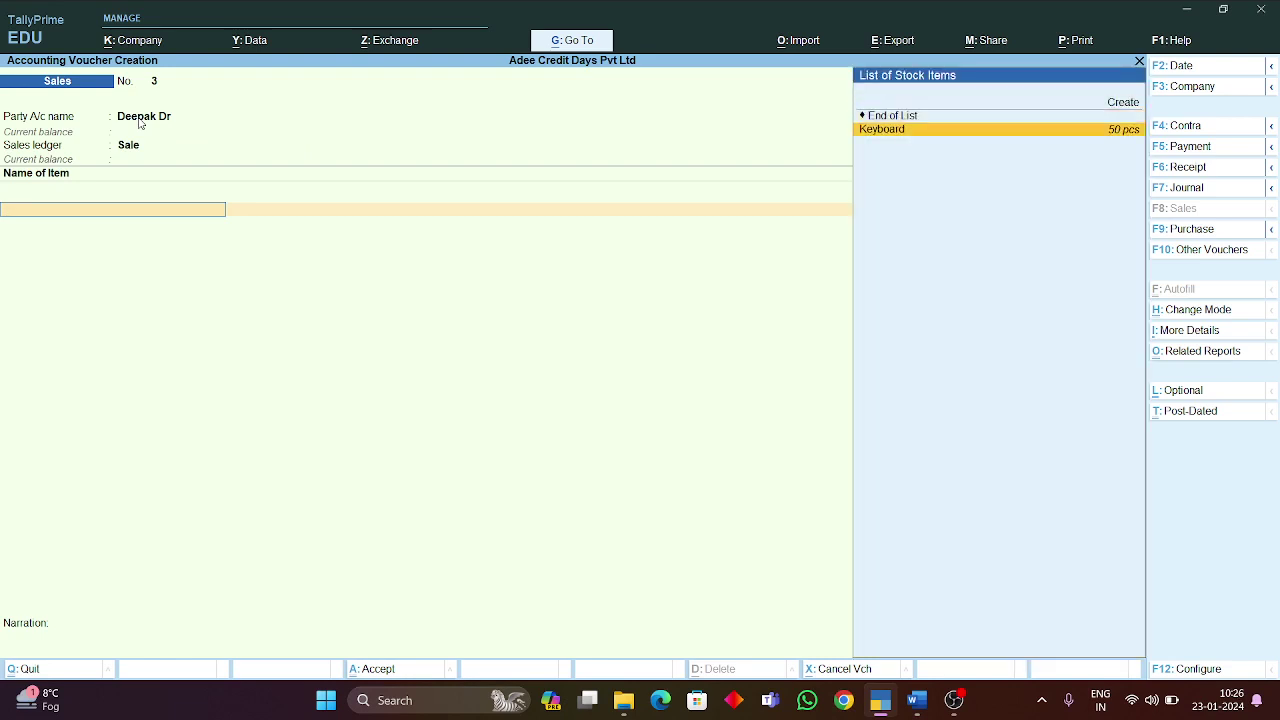
{"action": "key", "text": "Return"}
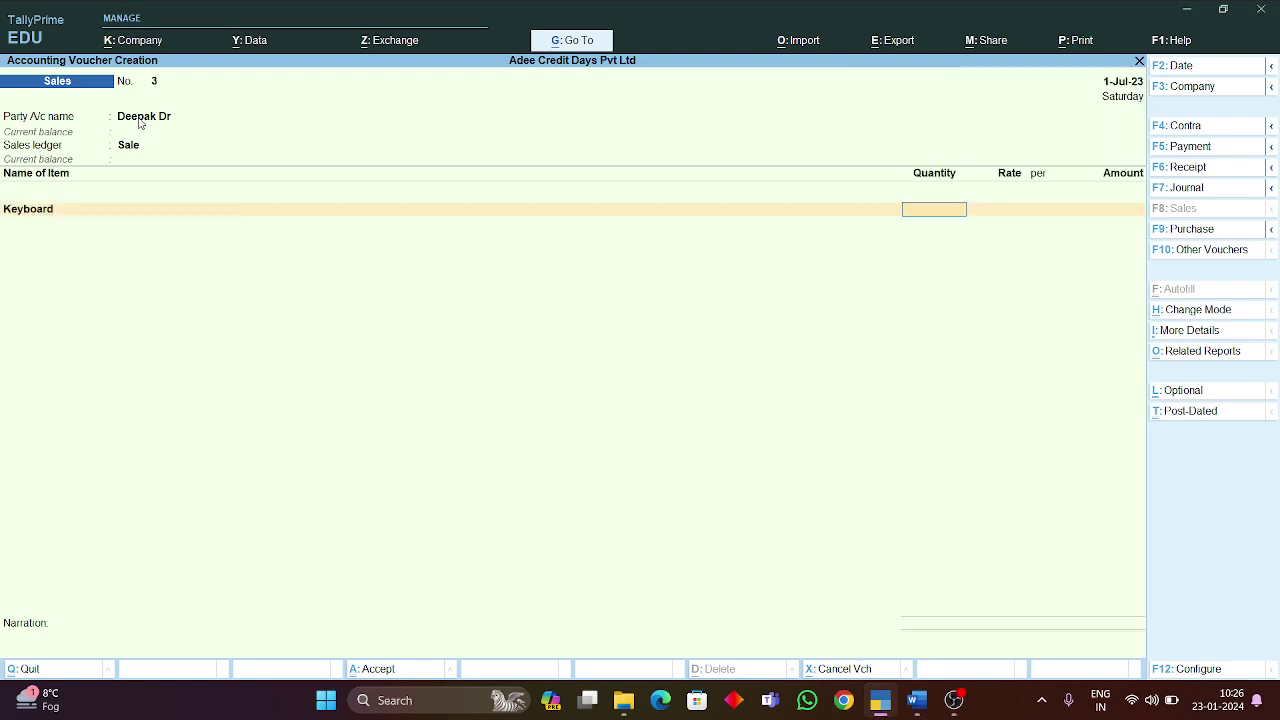
{"action": "type", "text": "10"}
{"action": "key", "text": "Return"}
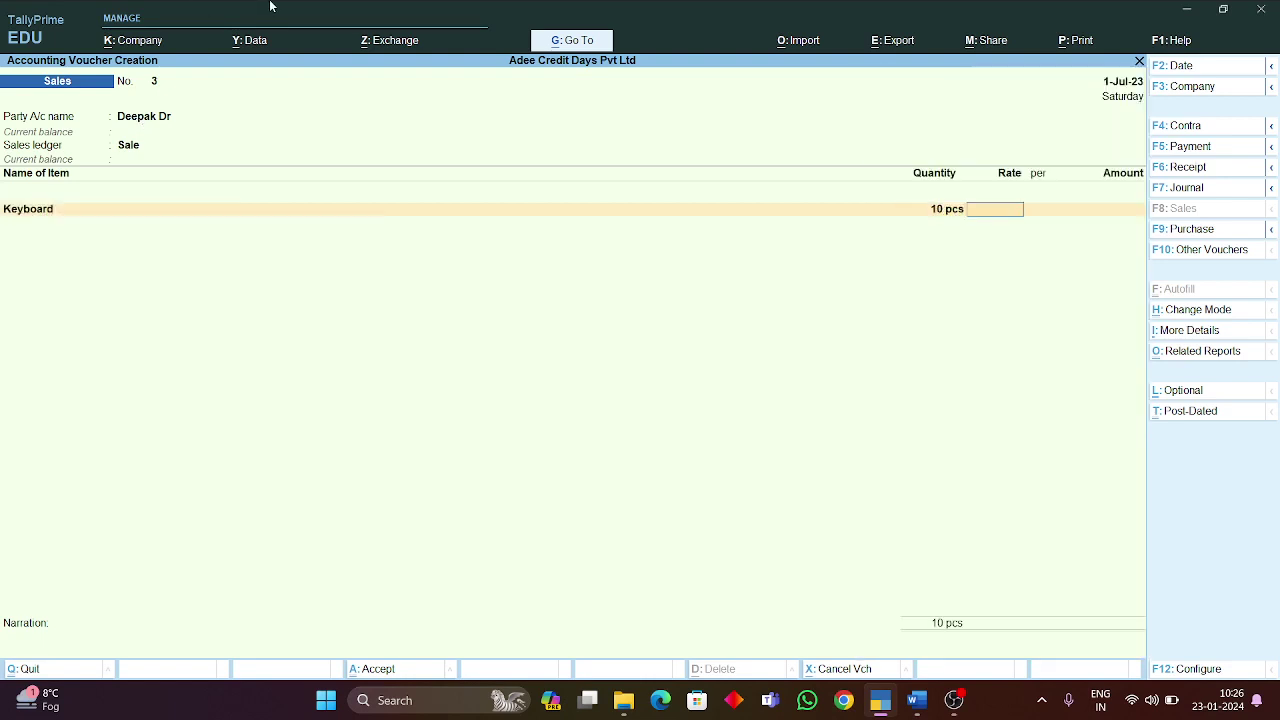
Set the sales voucher date to 1-Apr-23
{"action": "left_click", "coordinate": [1124, 84]}
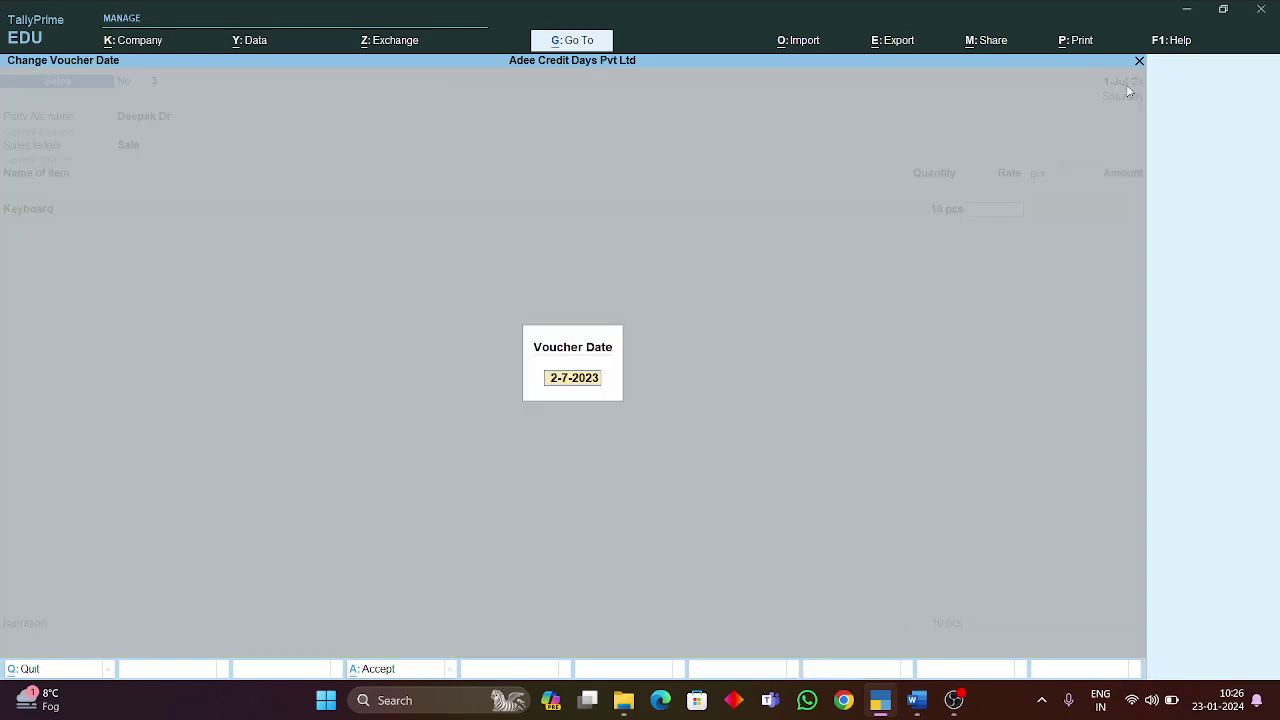
{"action": "type", "text": "apr"}
{"action": "key", "text": "Return"}
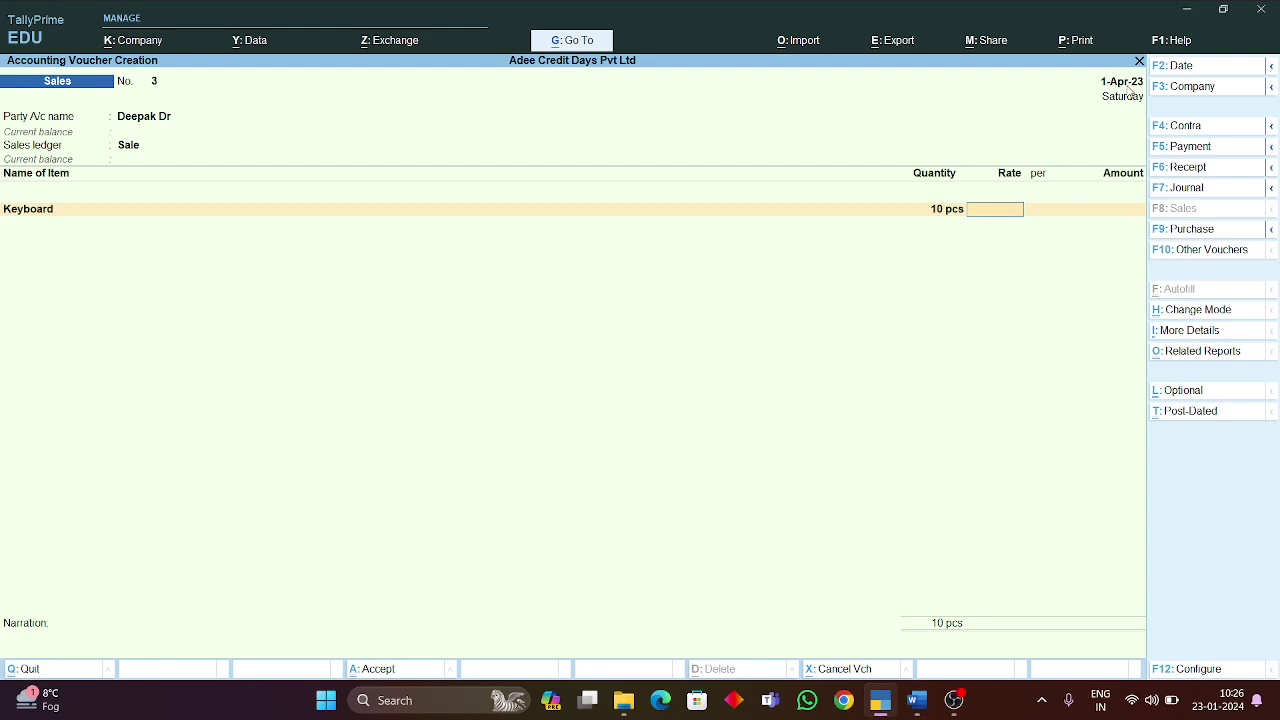
Set the Keyboard rate to 800 per pcs and end the item list
{"action": "type", "text": "800"}
{"action": "key", "text": "Return"}
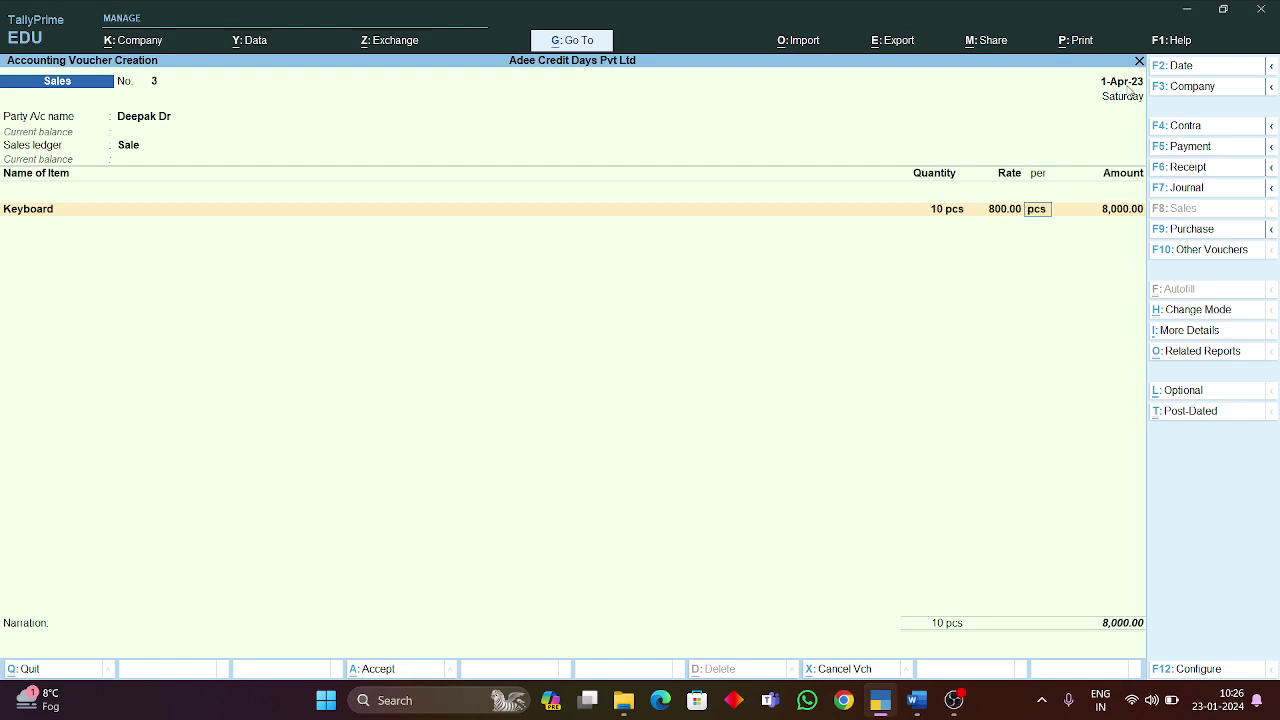
{"action": "key", "text": "Return"}
{"action": "key", "text": "Return"}
{"action": "key", "text": "Return"}
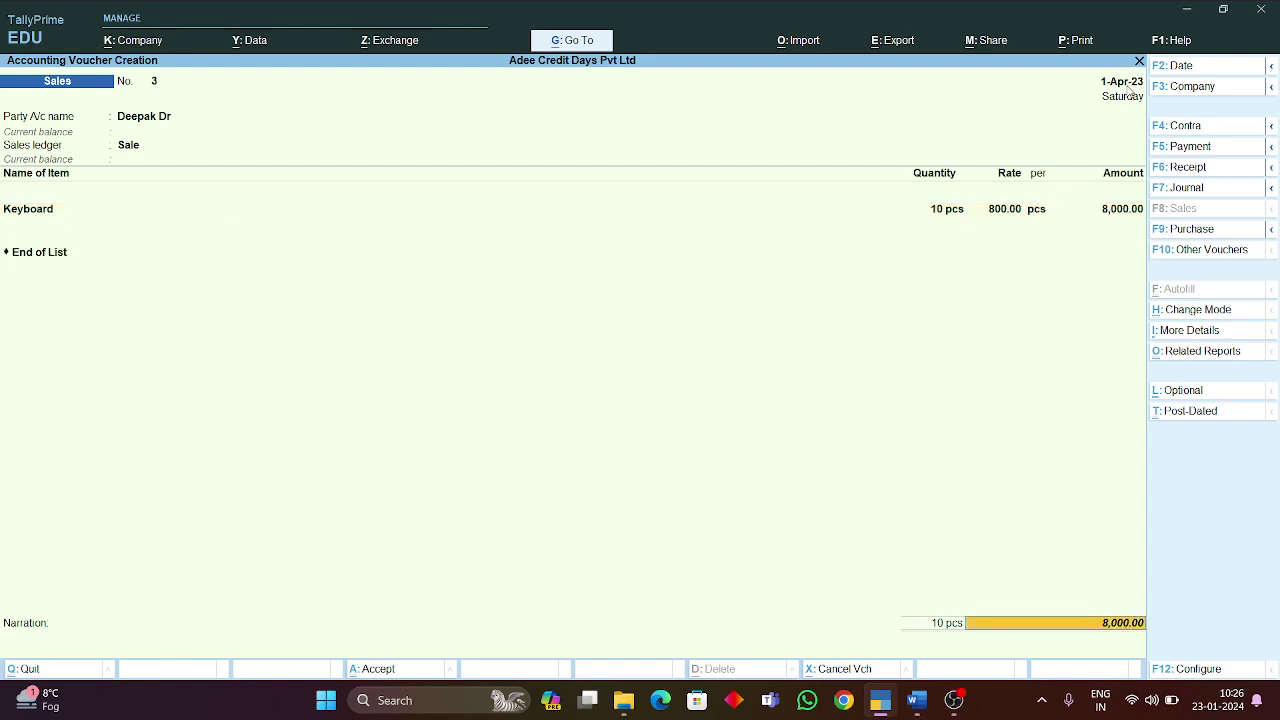
Accept the bill-wise details as New Ref 3 with 1 month of credit for 8,000, and save the sales voucher without narration
{"action": "key", "text": "Return"}
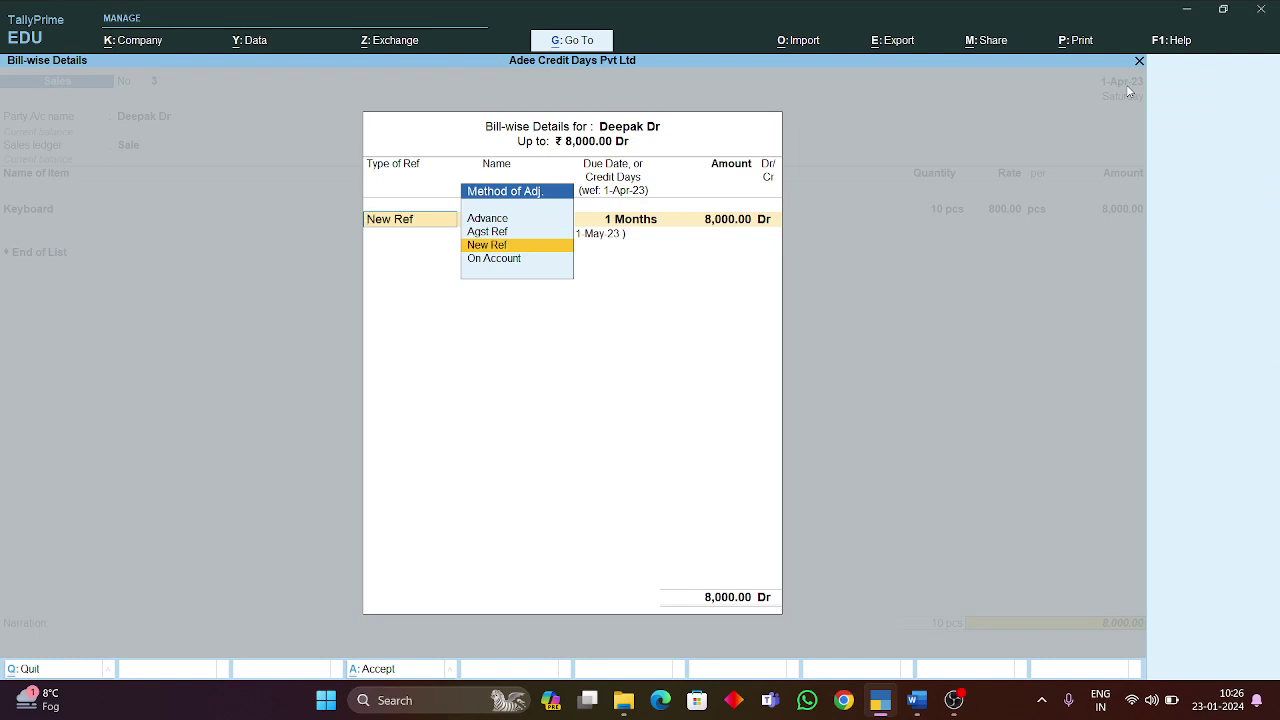
{"action": "key", "text": "Return"}
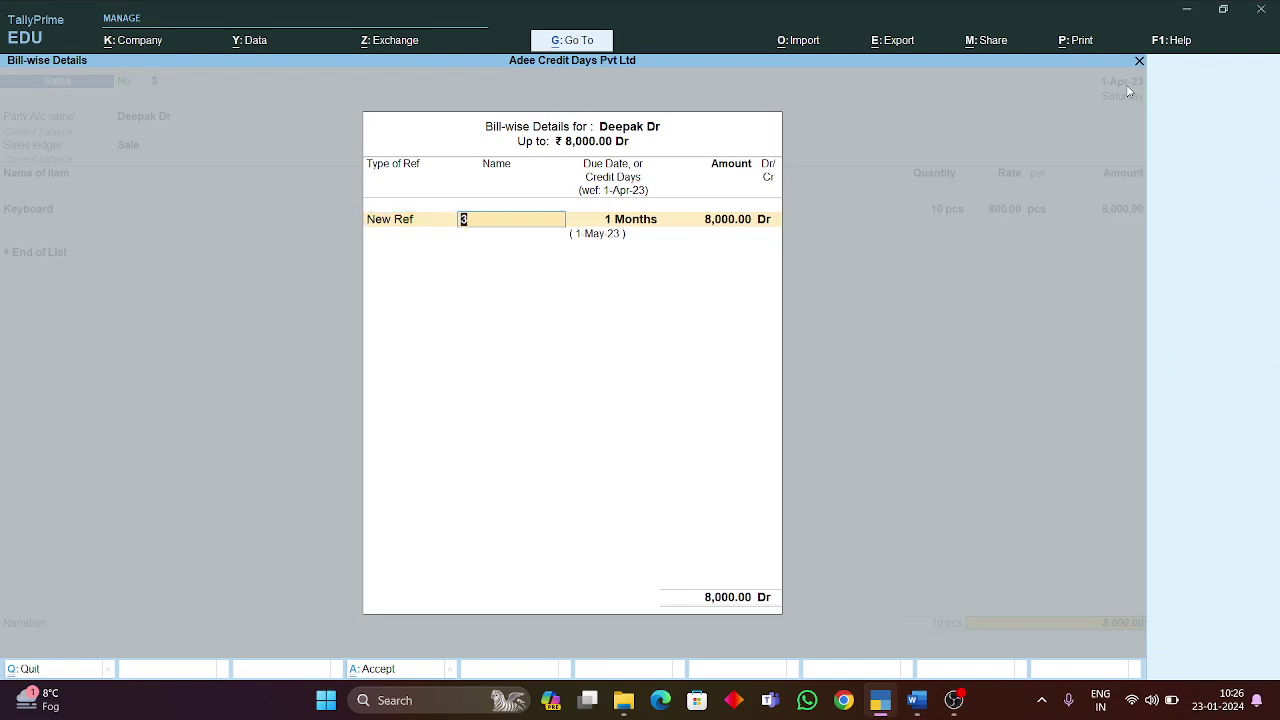
{"action": "key", "text": "Return"}
{"action": "key", "text": "Return"}
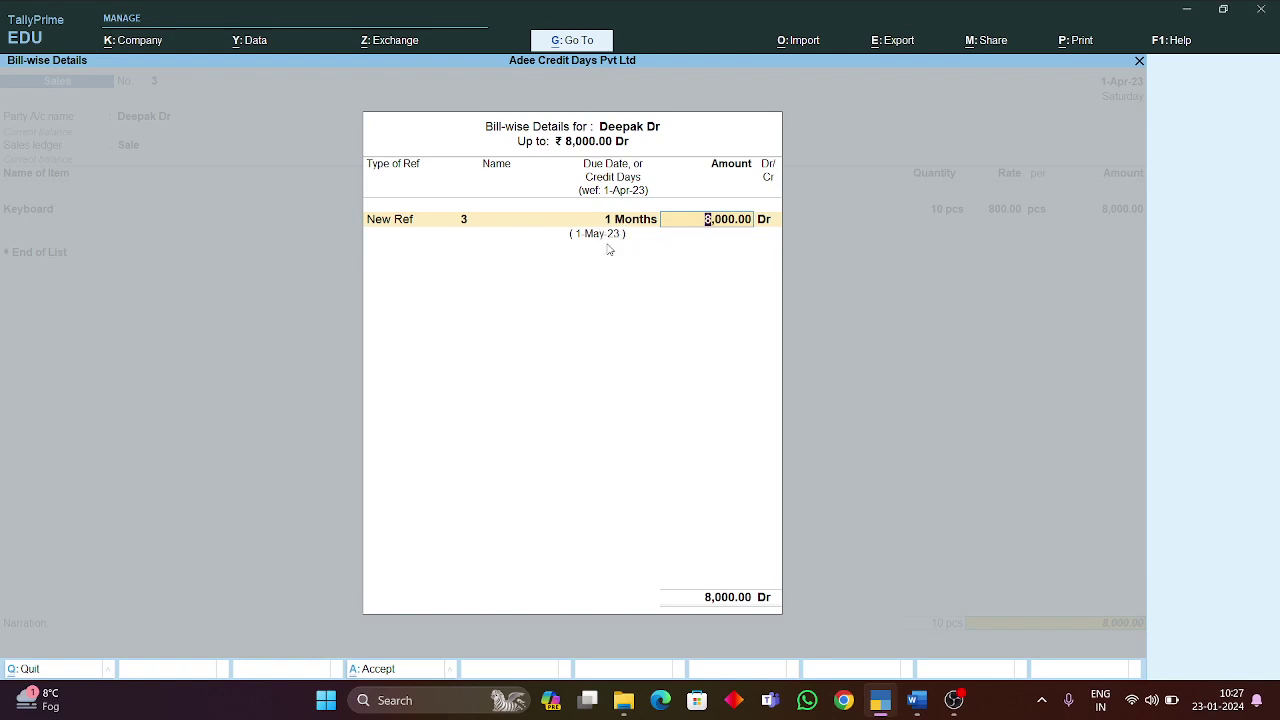
{"action": "key", "text": "Return"}
{"action": "key", "text": "Return"}
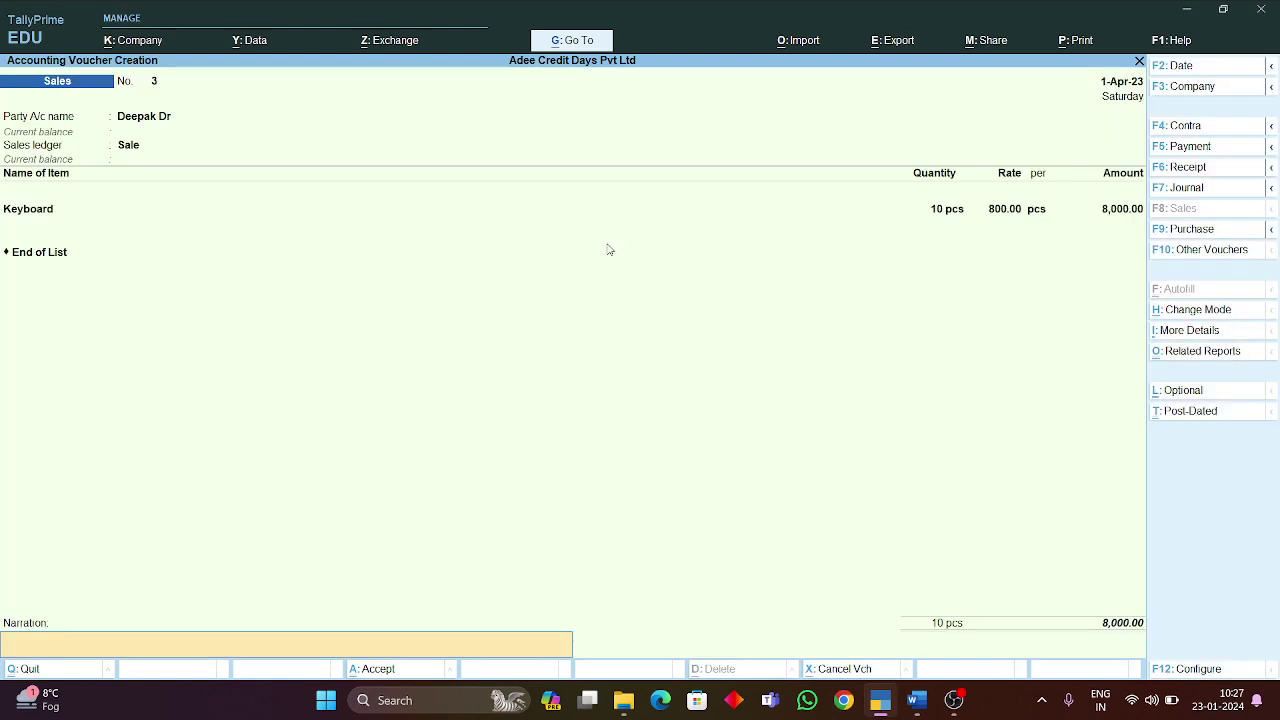
{"action": "key", "text": "Return"}
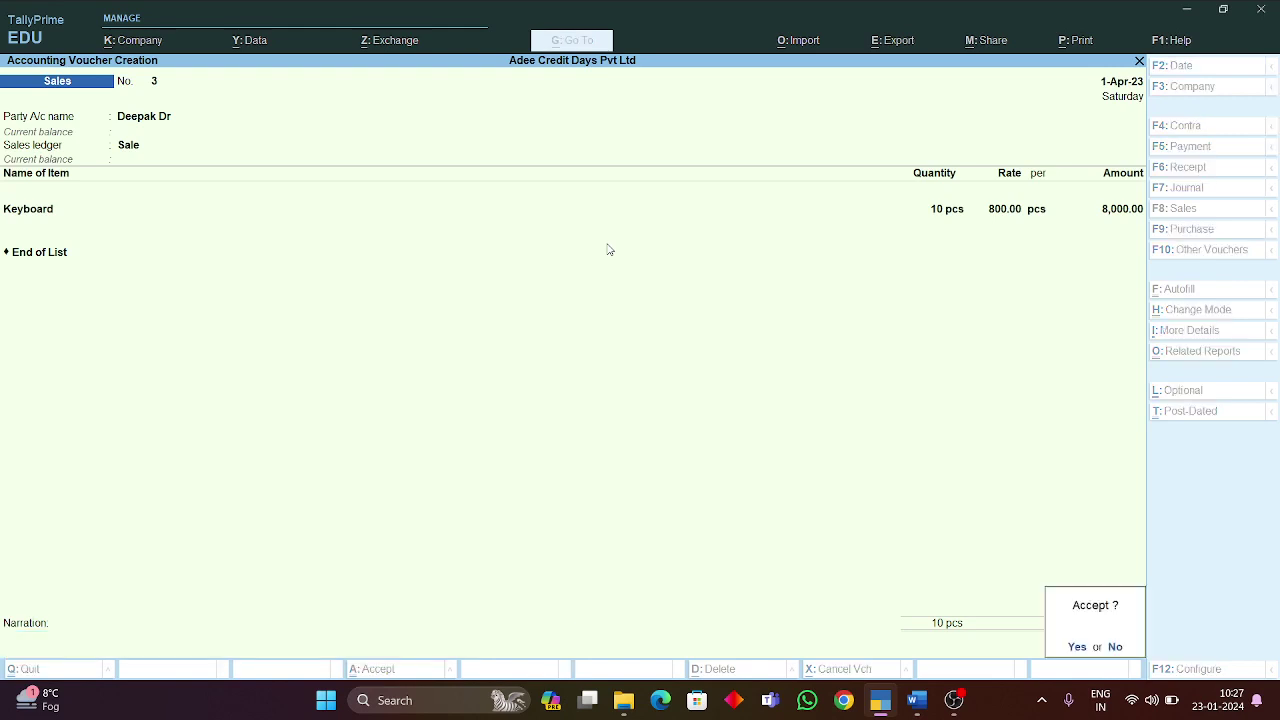
{"action": "key", "text": "Return"}
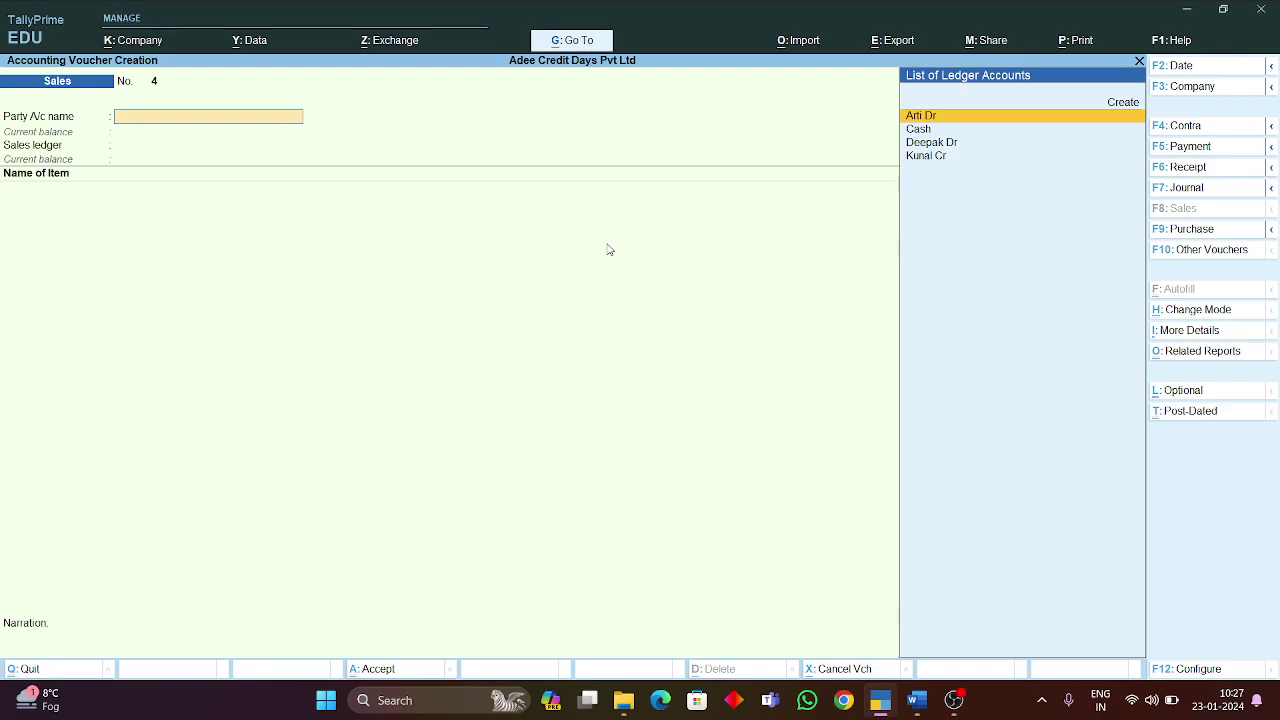
Switch to the Word notes and highlight the bullet about making a second sale after 2 months without a receipt in yellow
{"action": "key", "text": "alt+Tab"}
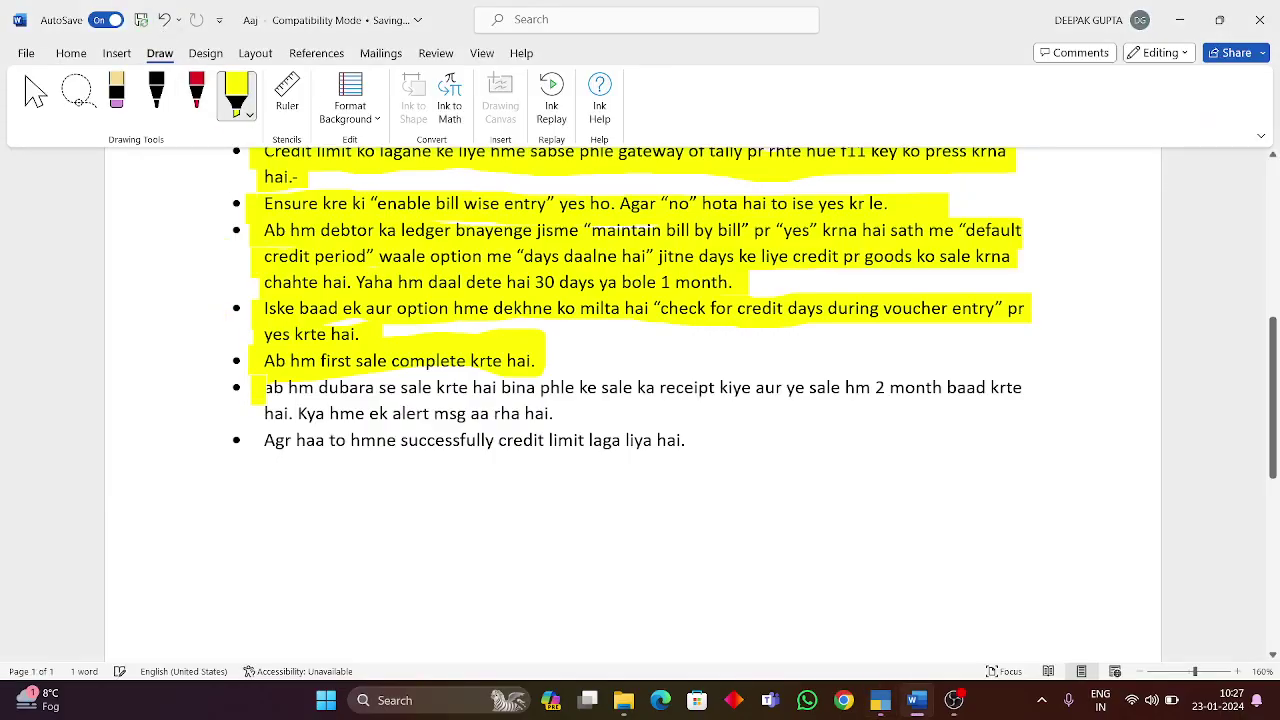
{"action": "mouse_move", "coordinate": [266, 388]}
{"action": "left_mouse_down"}
{"action": "mouse_move", "coordinate": [375, 408]}
{"action": "mouse_move", "coordinate": [565, 387]}
{"action": "mouse_move", "coordinate": [1040, 380]}
{"action": "left_mouse_up"}
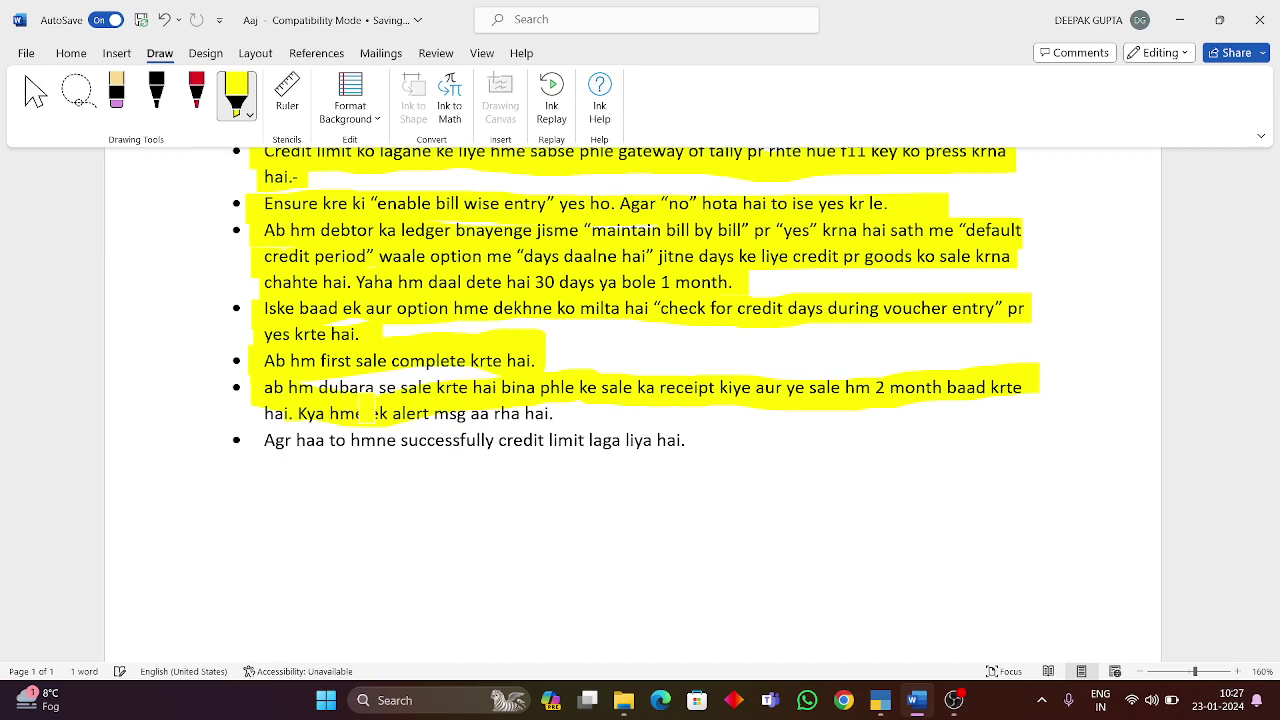
{"action": "left_click_drag", "start_coordinate": [460, 410], "coordinate": [558, 412]}
Switch to TallyPrime and set the date of the new sales voucher to 1-Jul-23
{"action": "key", "text": "alt+Tab"}
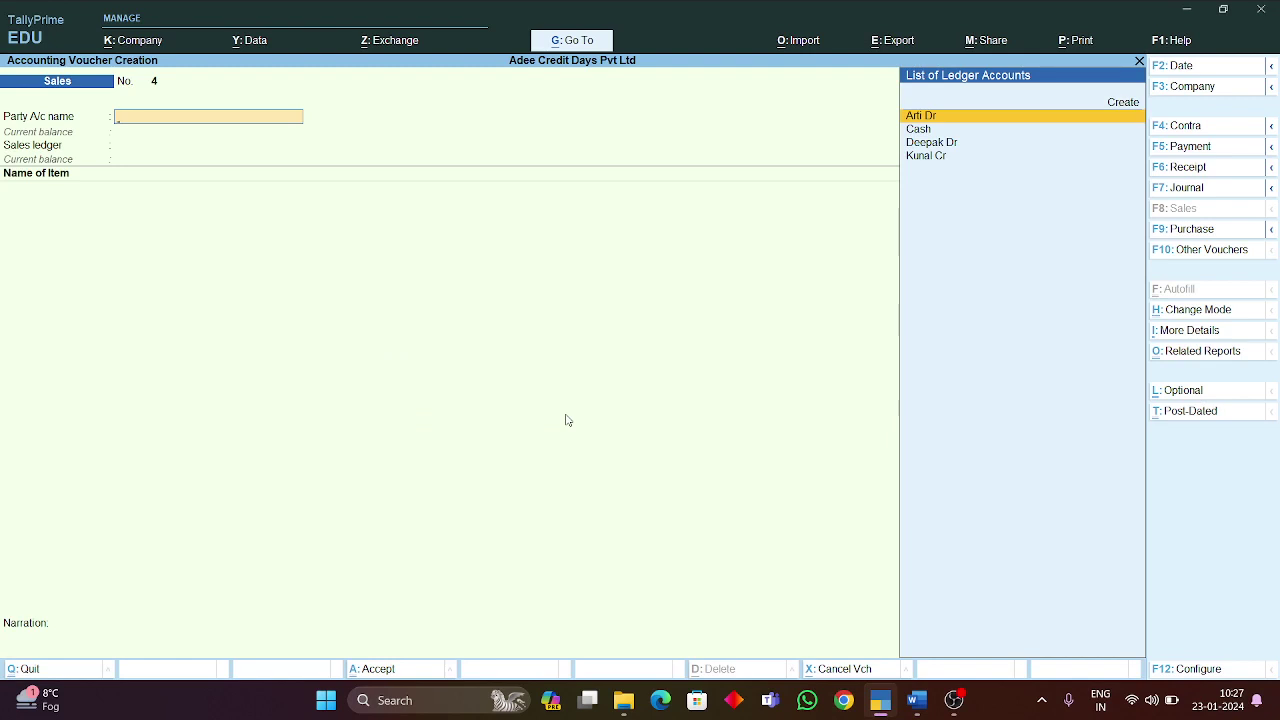
{"action": "key", "text": "F2"}
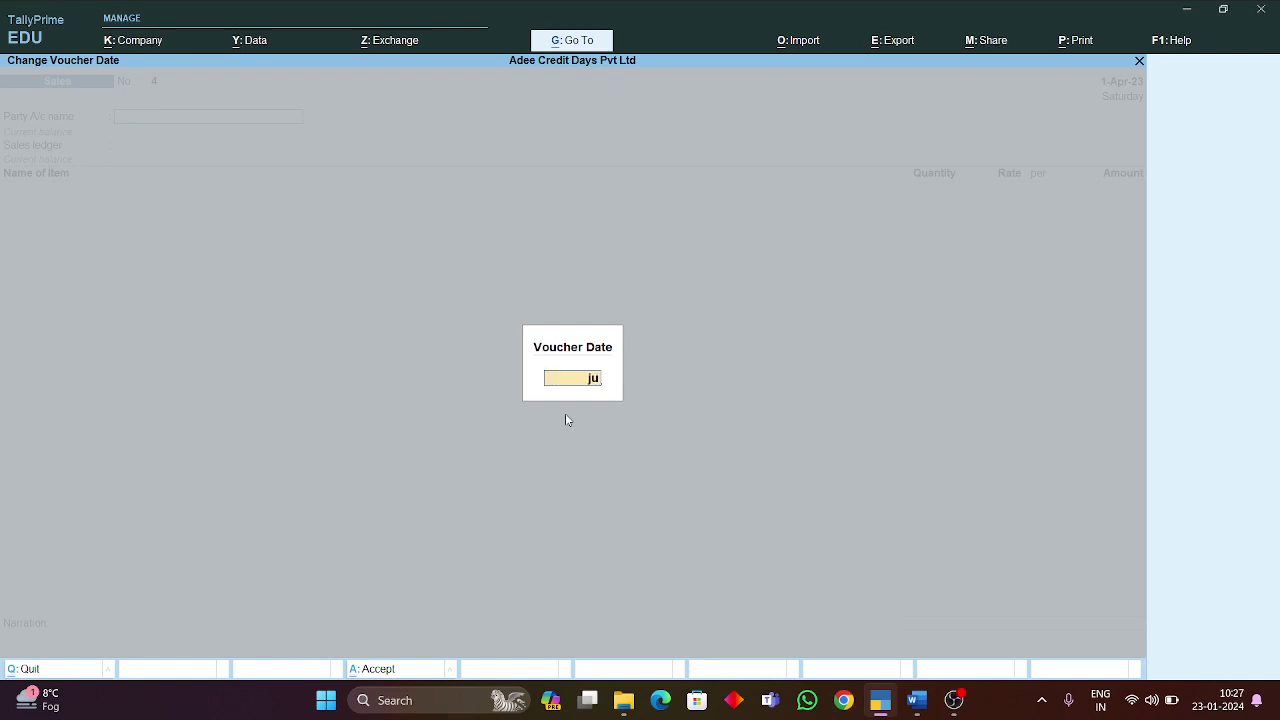
{"action": "key", "text": "Return"}
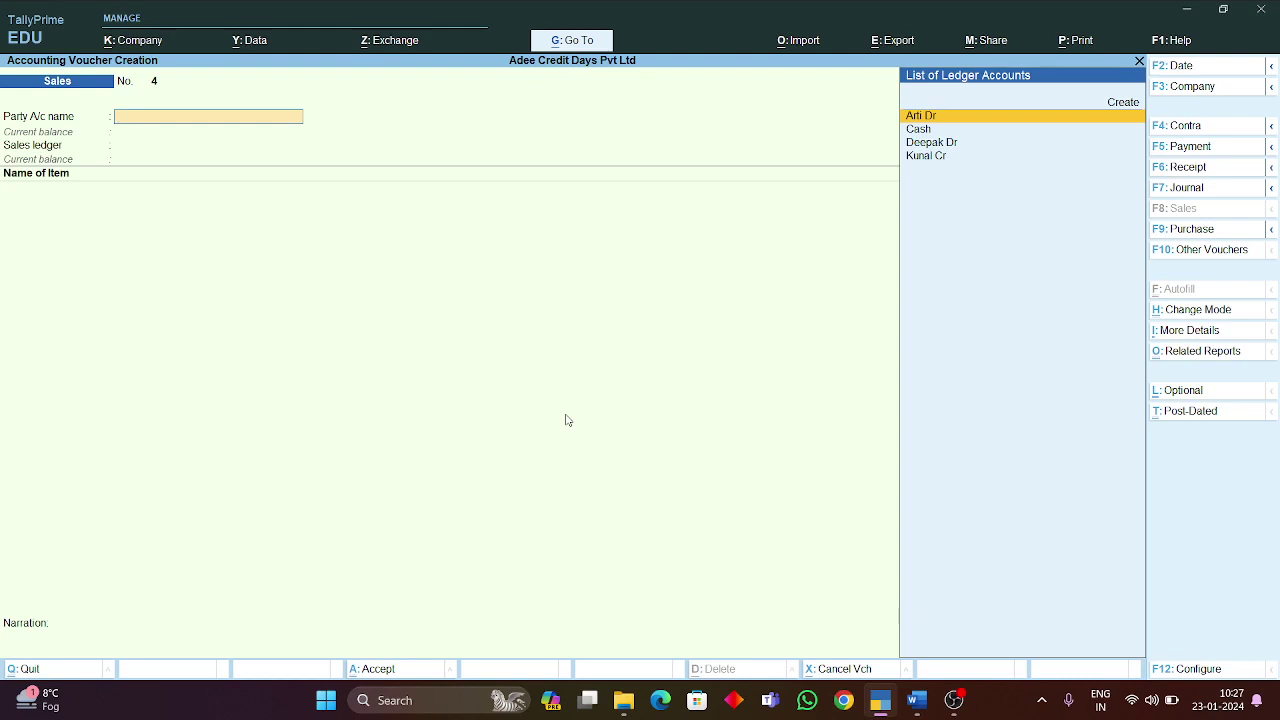
Choose the debtor from the first sale as party, accept the blank dispatch and party details, and select the Sale ledger
{"action": "key", "text": "Down"}
{"action": "key", "text": "Down"}
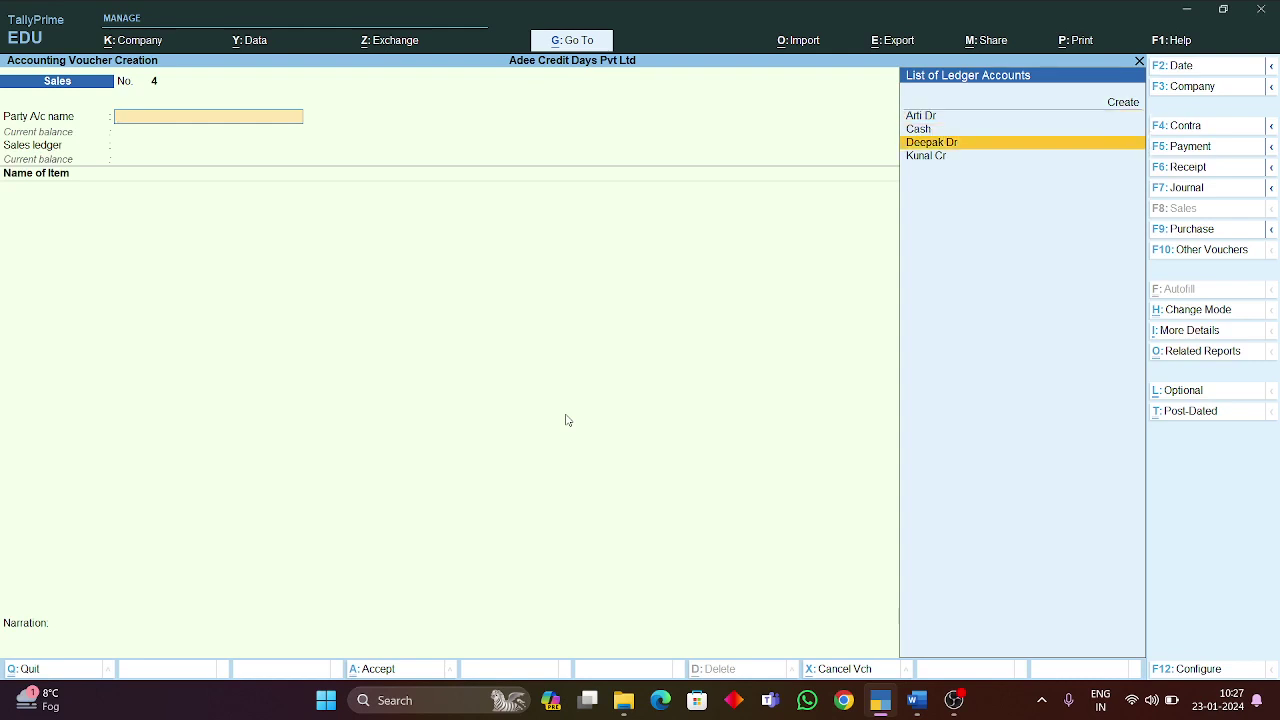
{"action": "key", "text": "Return"}
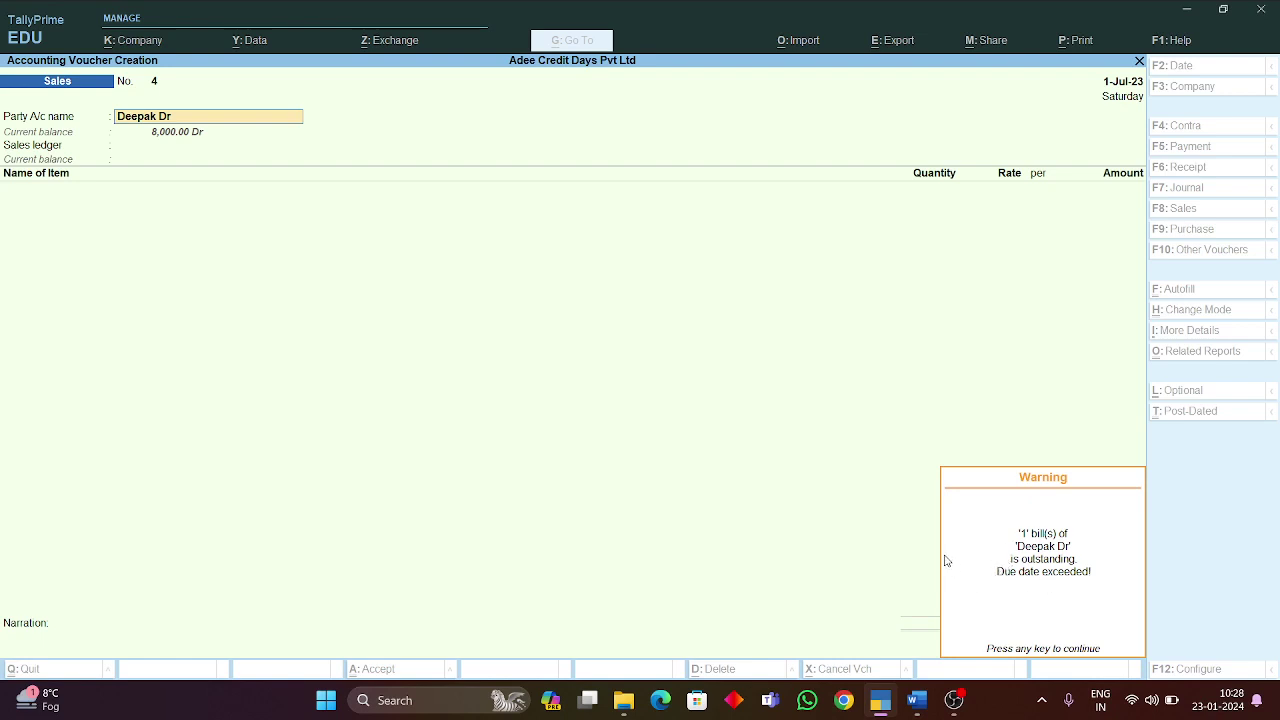
{"action": "key", "text": "Return"}
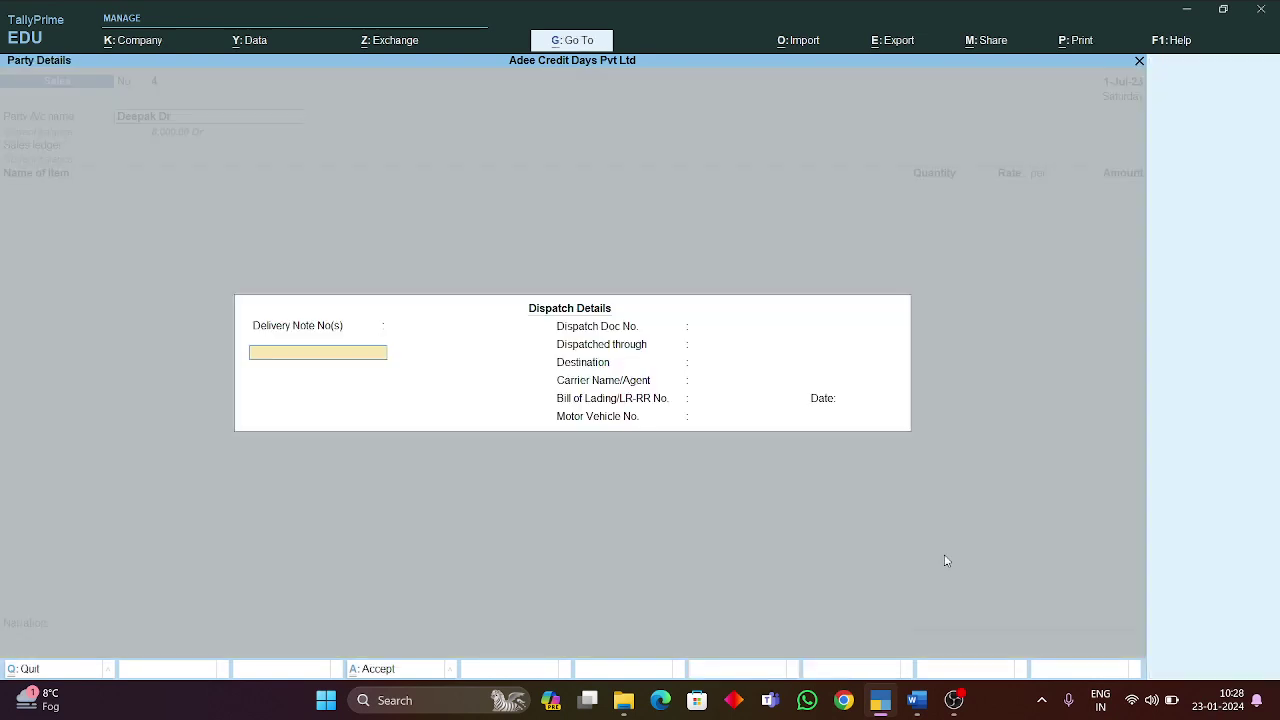
{"action": "key", "text": "ctrl+a"}
{"action": "key", "text": "ctrl+a"}
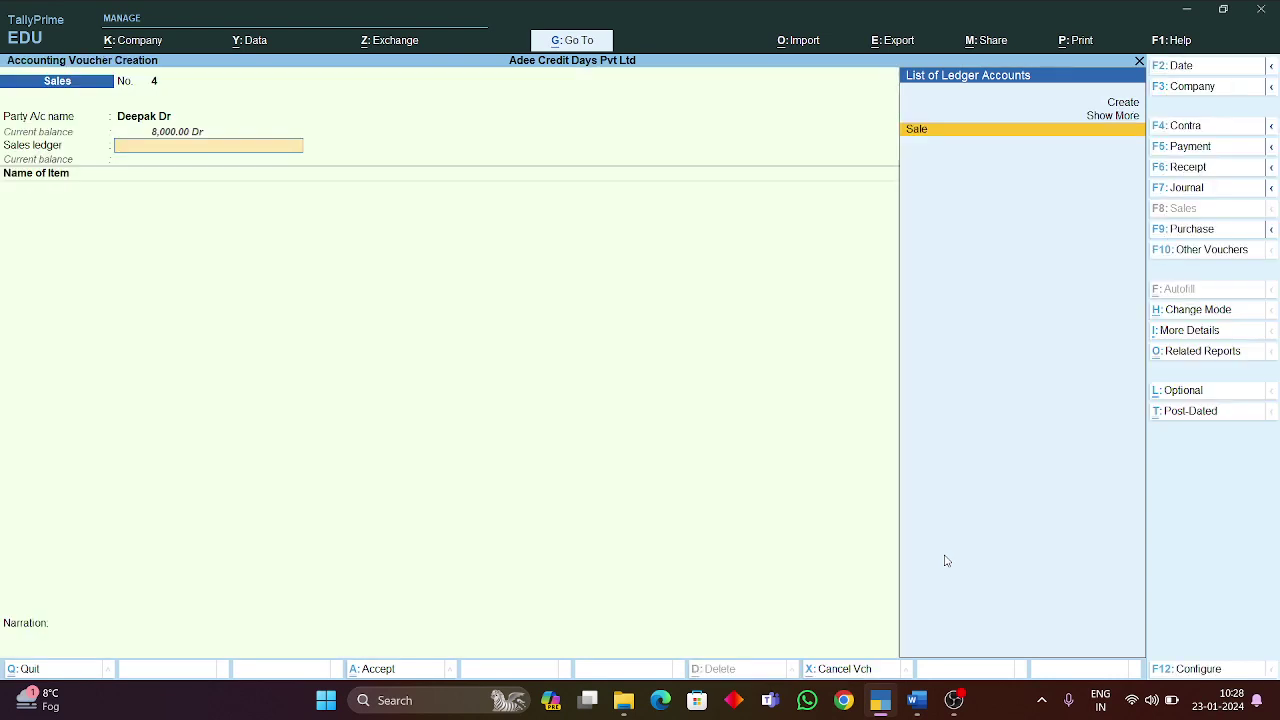
{"action": "key", "text": "Return"}
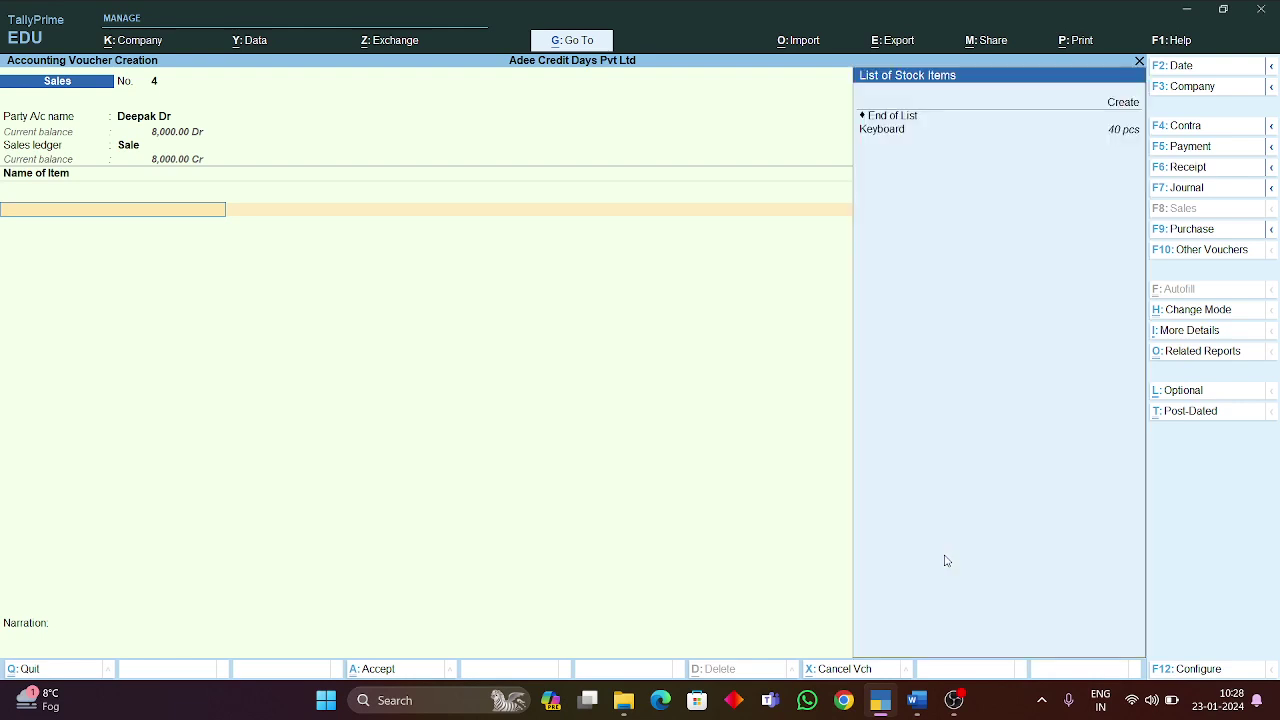
Enter the Keyboard item with a quantity of 10 pcs at a rate of 1,000 per pcs and end the item list
{"action": "key", "text": "Down"}
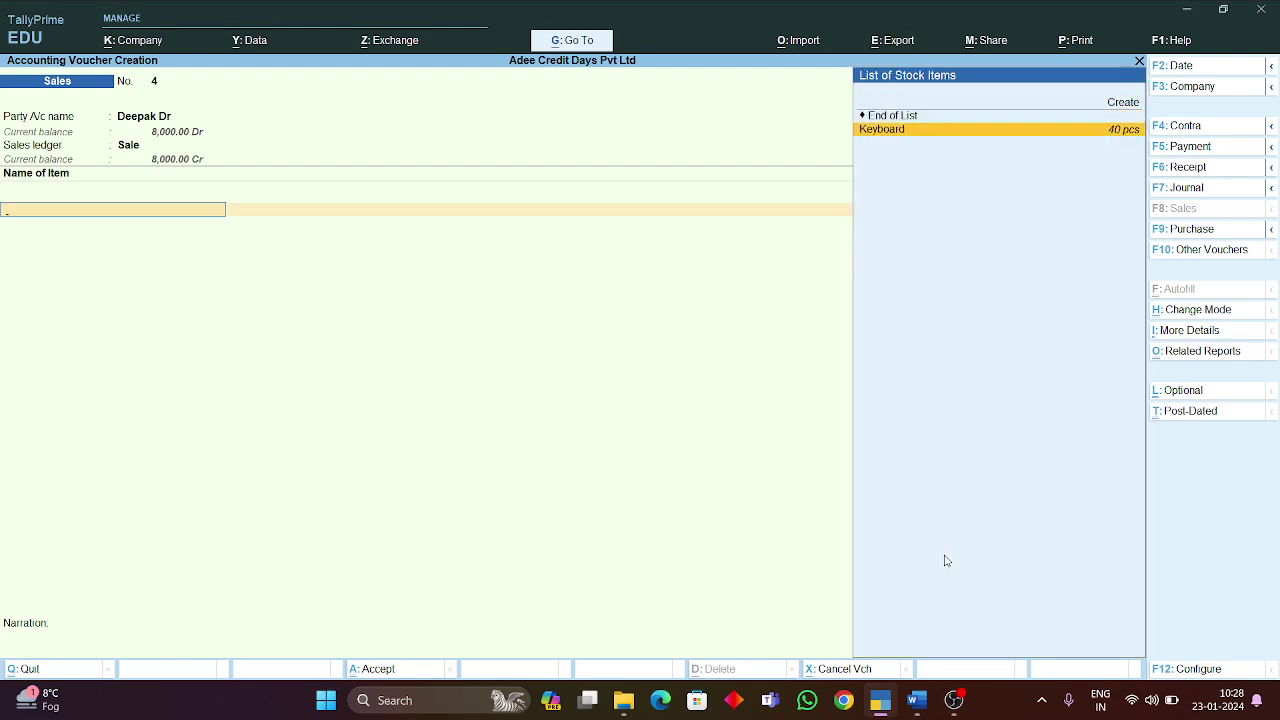
{"action": "key", "text": "Return"}
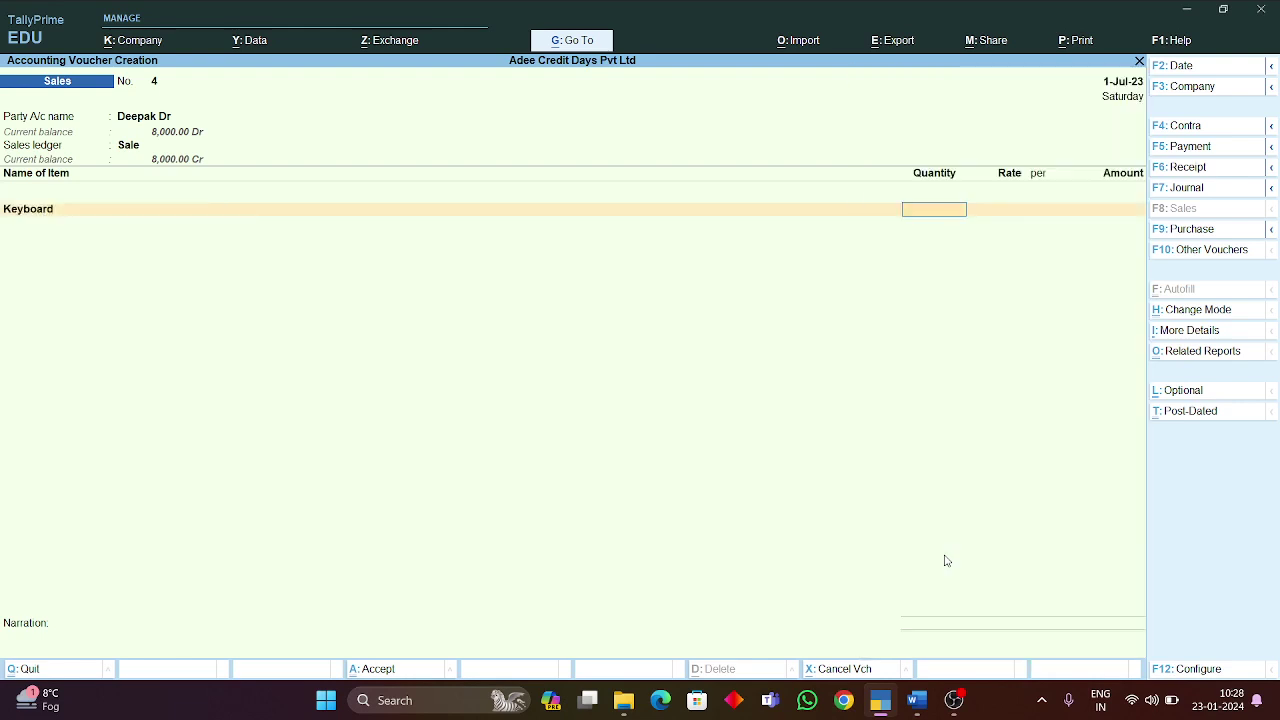
{"action": "type", "text": "10"}
{"action": "key", "text": "Return"}
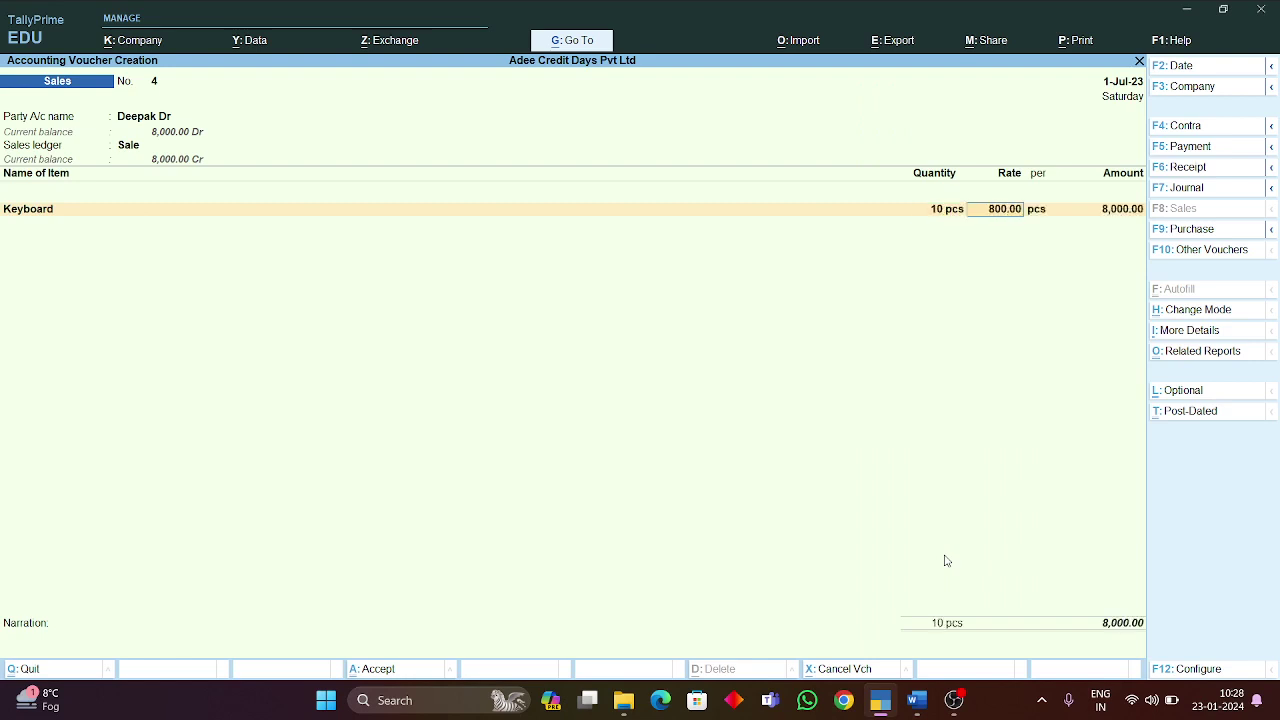
{"action": "type", "text": "1000"}
{"action": "key", "text": "Return"}
{"action": "key", "text": "Return"}
{"action": "key", "text": "Return"}
{"action": "key", "text": "Return"}
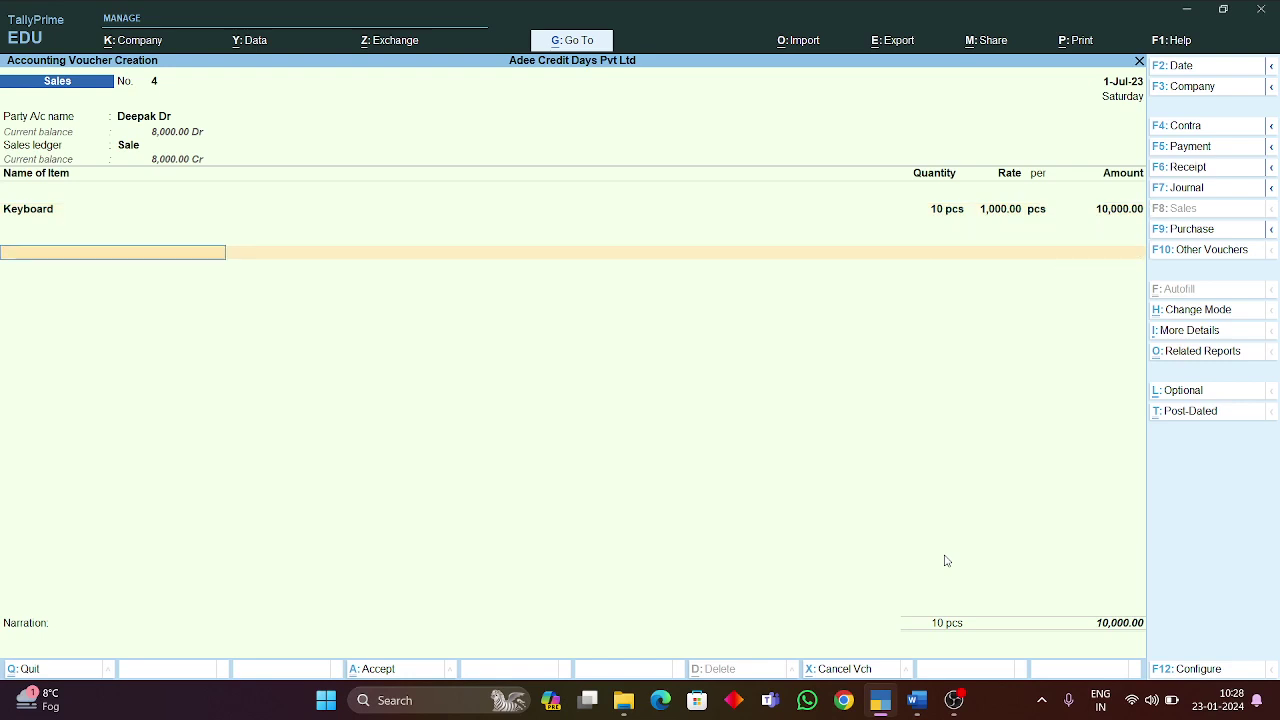
{"action": "key", "text": "Return"}
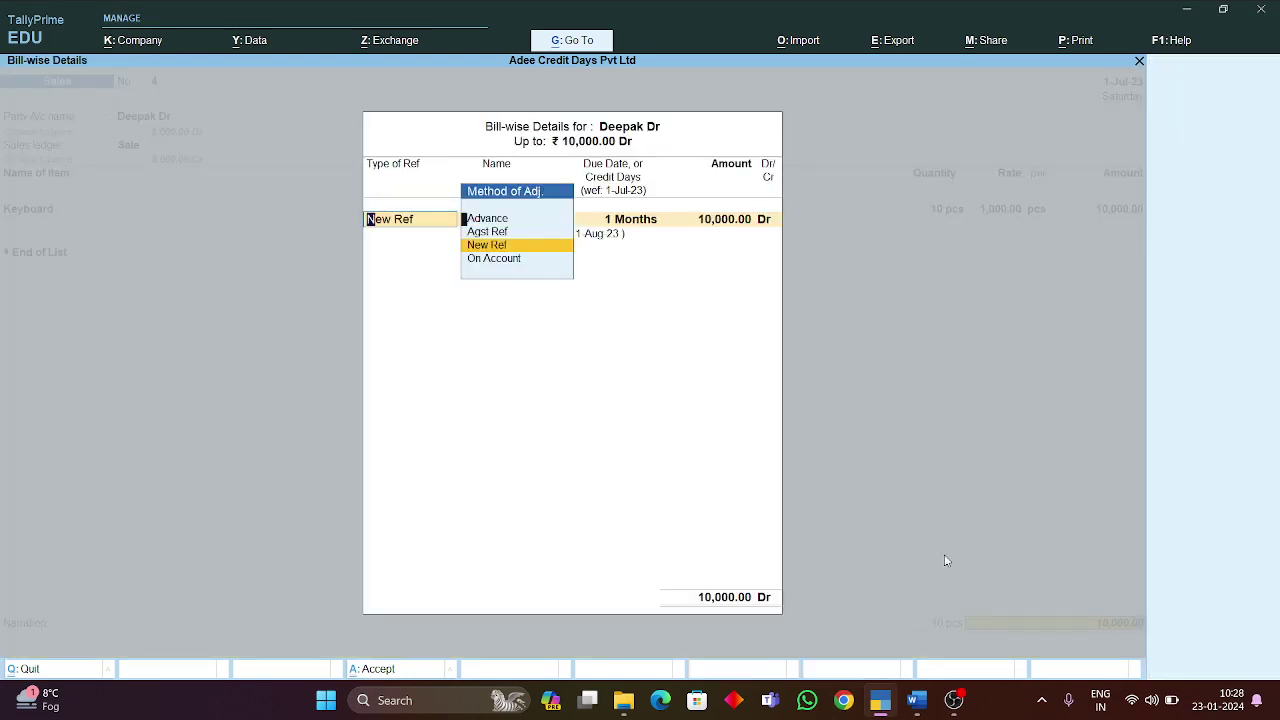
Accept the bill-wise details as New Ref with 1 month of credit for 10,000, and save the sales voucher without narration
{"action": "key", "text": "Return"}
{"action": "key", "text": "Return"}
{"action": "key", "text": "Return"}
{"action": "key", "text": "Return"}
{"action": "key", "text": "Return"}
{"action": "key", "text": "Return"}
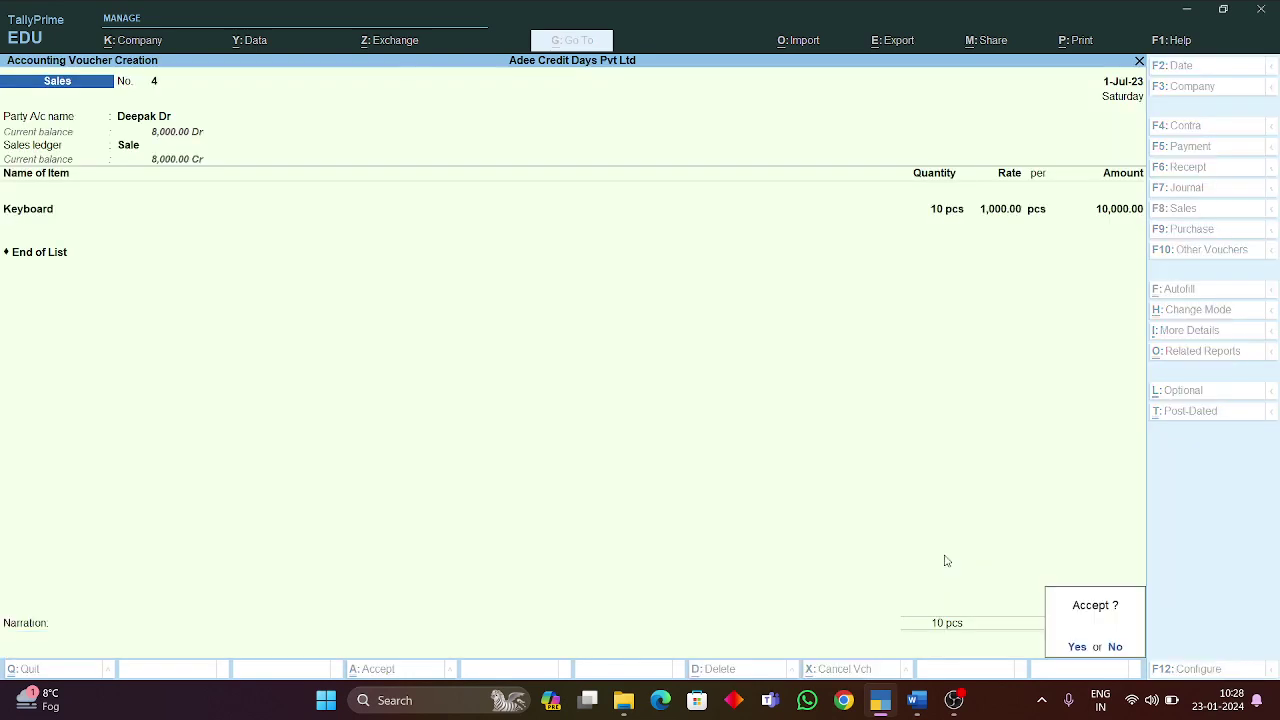
{"action": "key", "text": "y"}
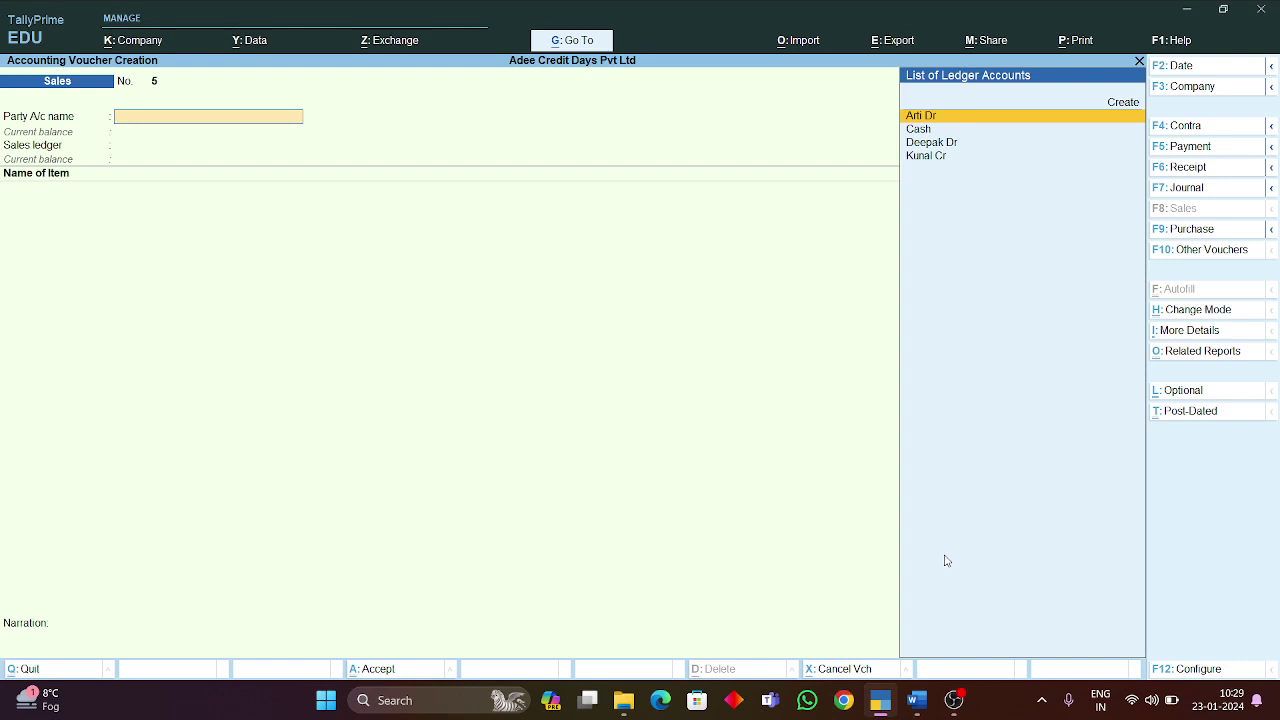
Check the credit-days alert with a sales voucher dated 1-Sep-23 for the same debtor, and quit the voucher unsaved
{"action": "key", "text": "F2"}
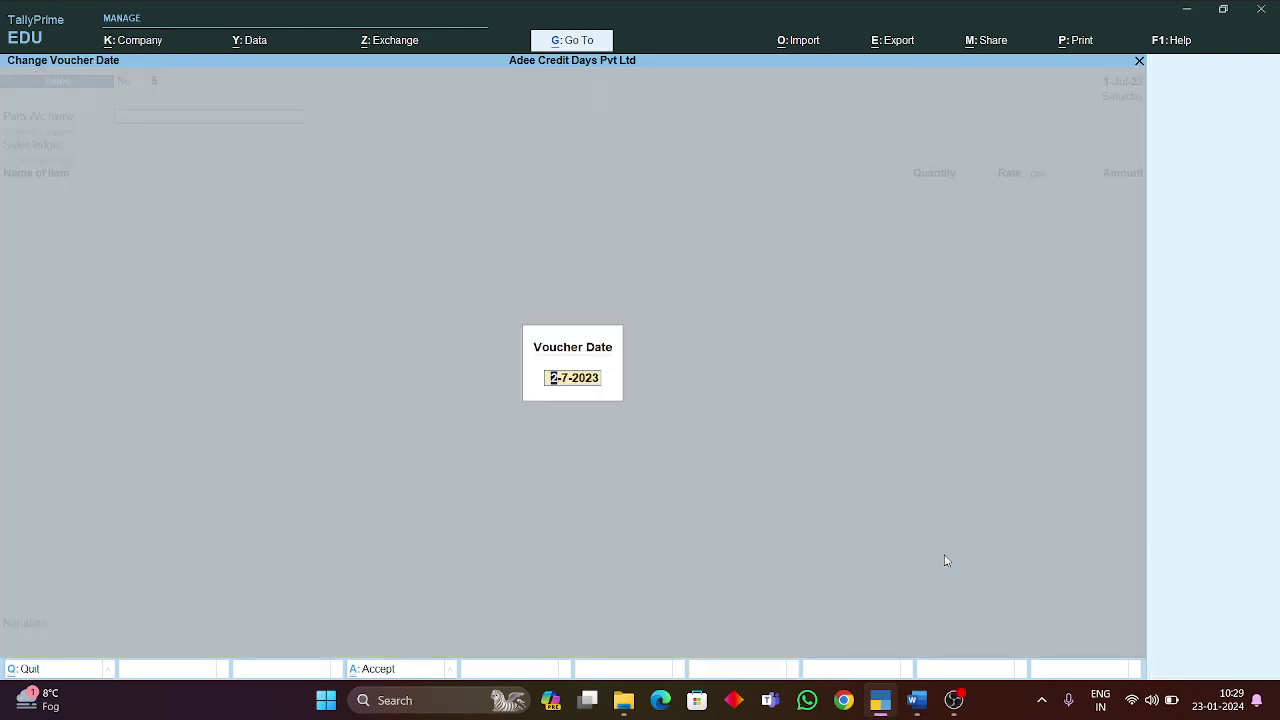
{"action": "type", "text": "1sep"}
{"action": "key", "text": "Return"}
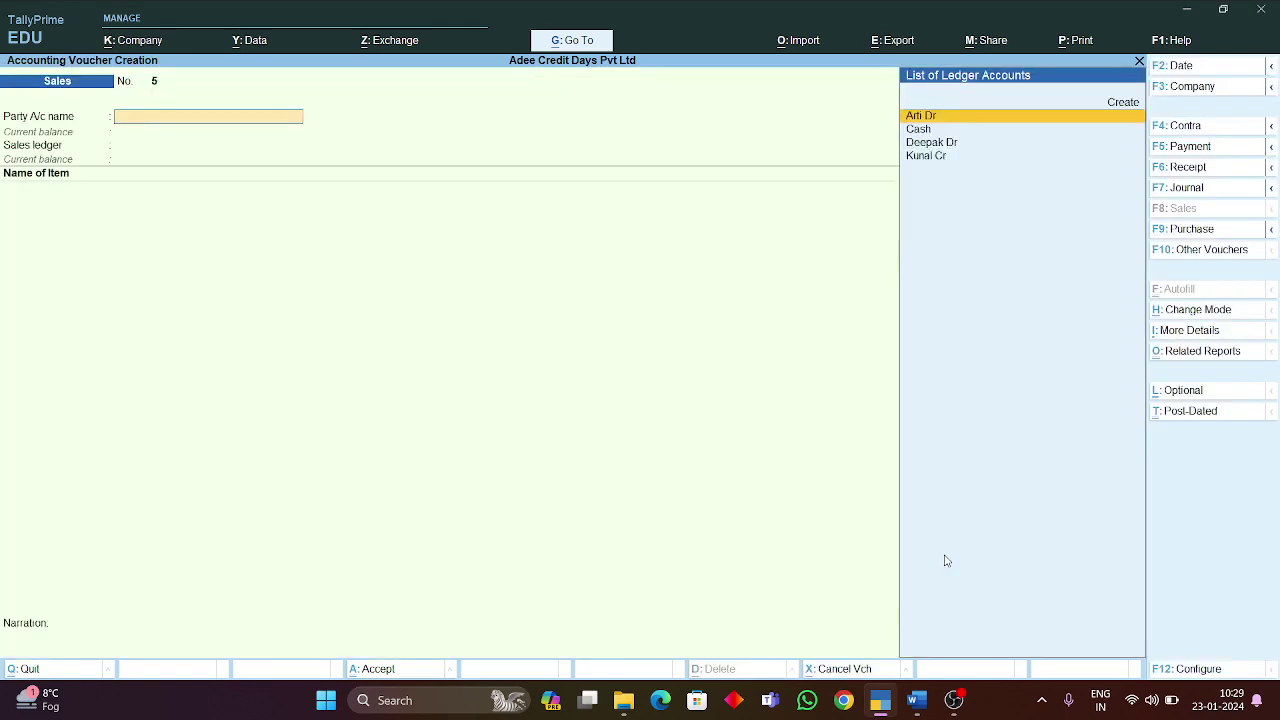
{"action": "key", "text": "Down"}
{"action": "key", "text": "Down"}
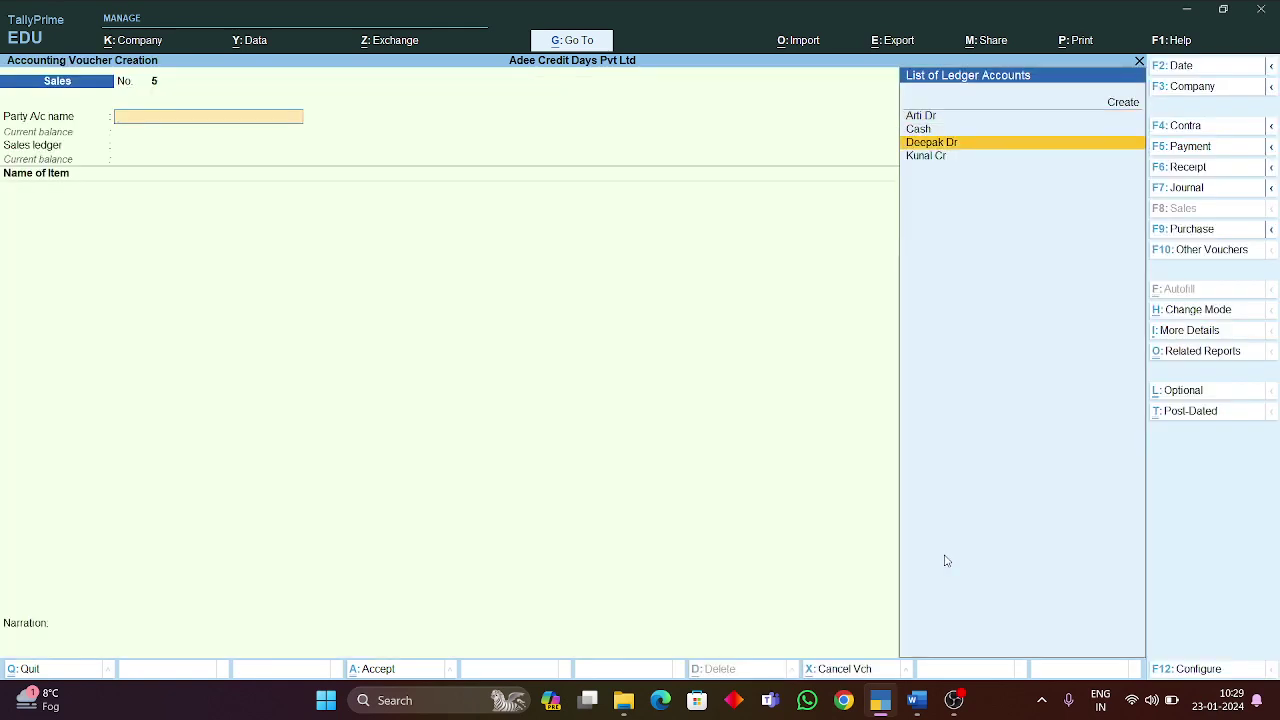
{"action": "key", "text": "Return"}
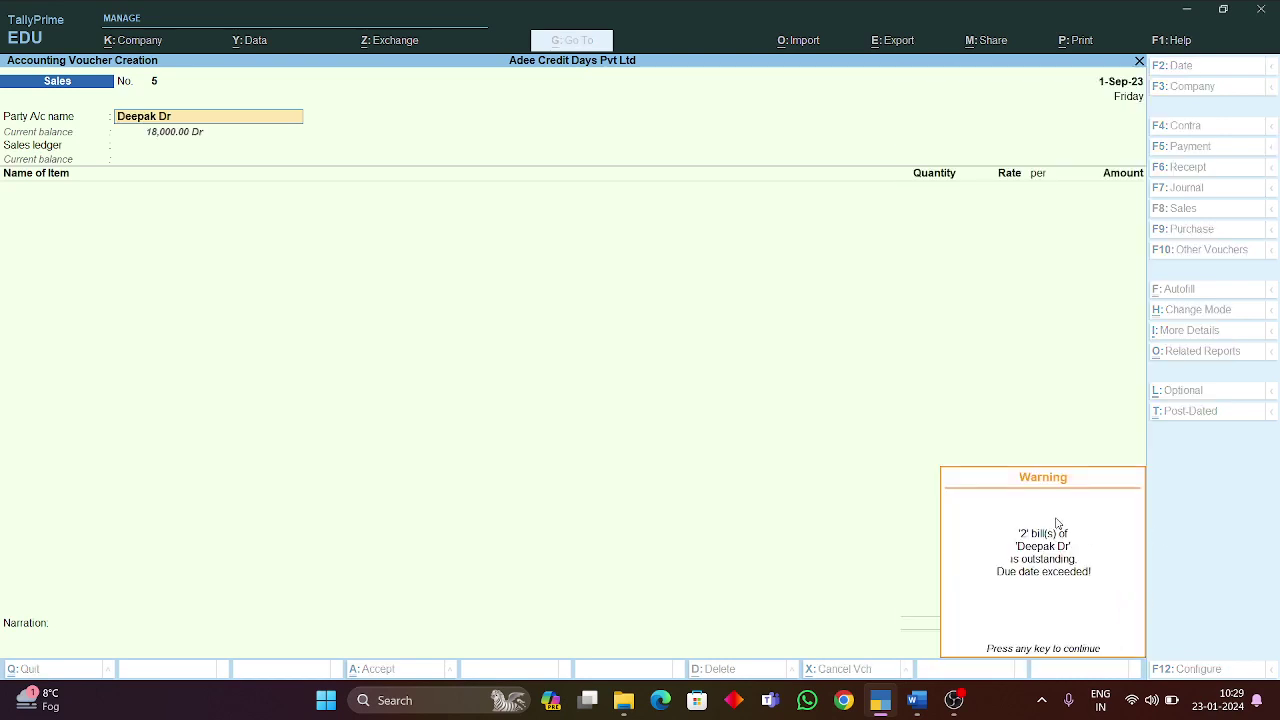
{"action": "key", "text": "Return"}
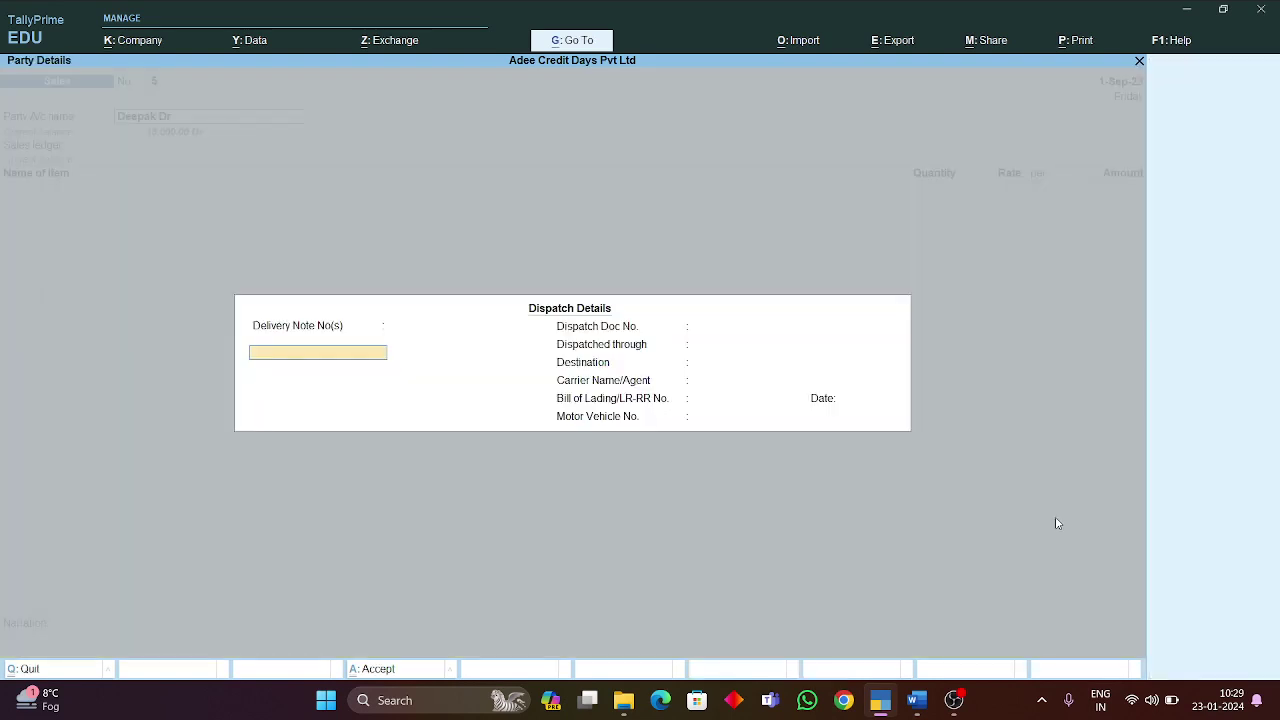
{"action": "key", "text": "Escape"}
{"action": "key", "text": "Return"}
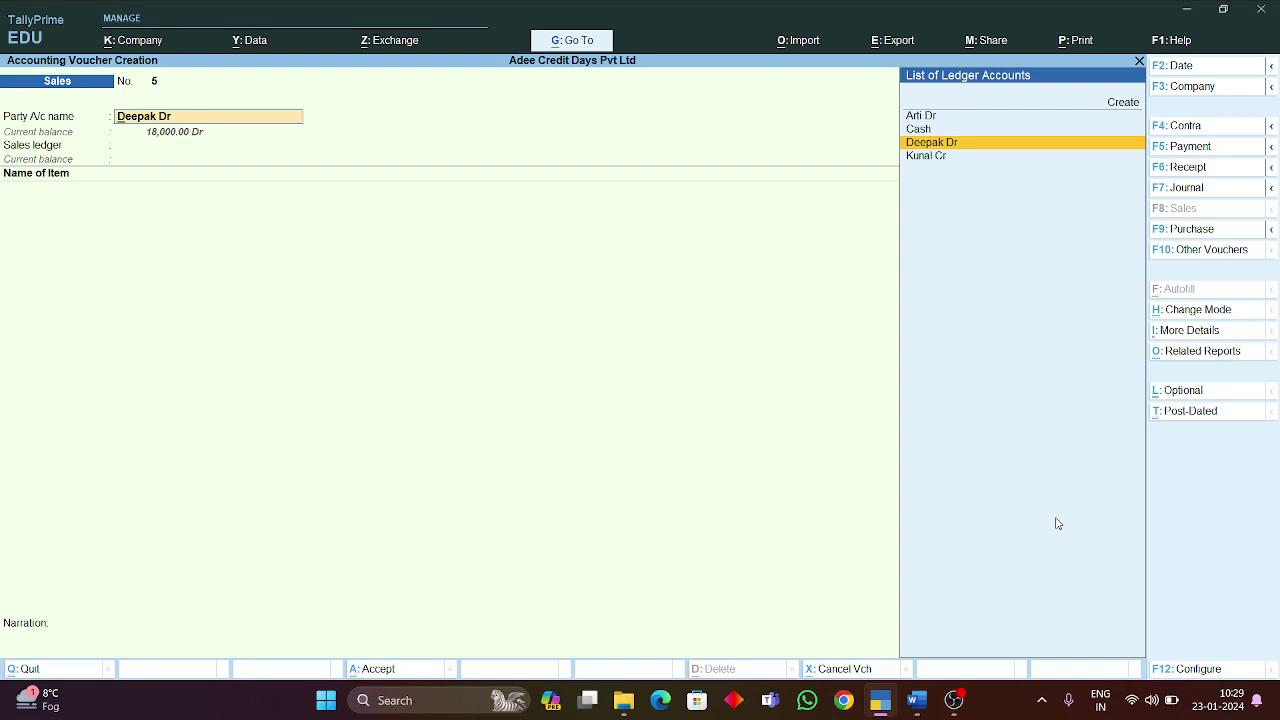
{"action": "key", "text": "Escape"}
{"action": "key", "text": "Return"}
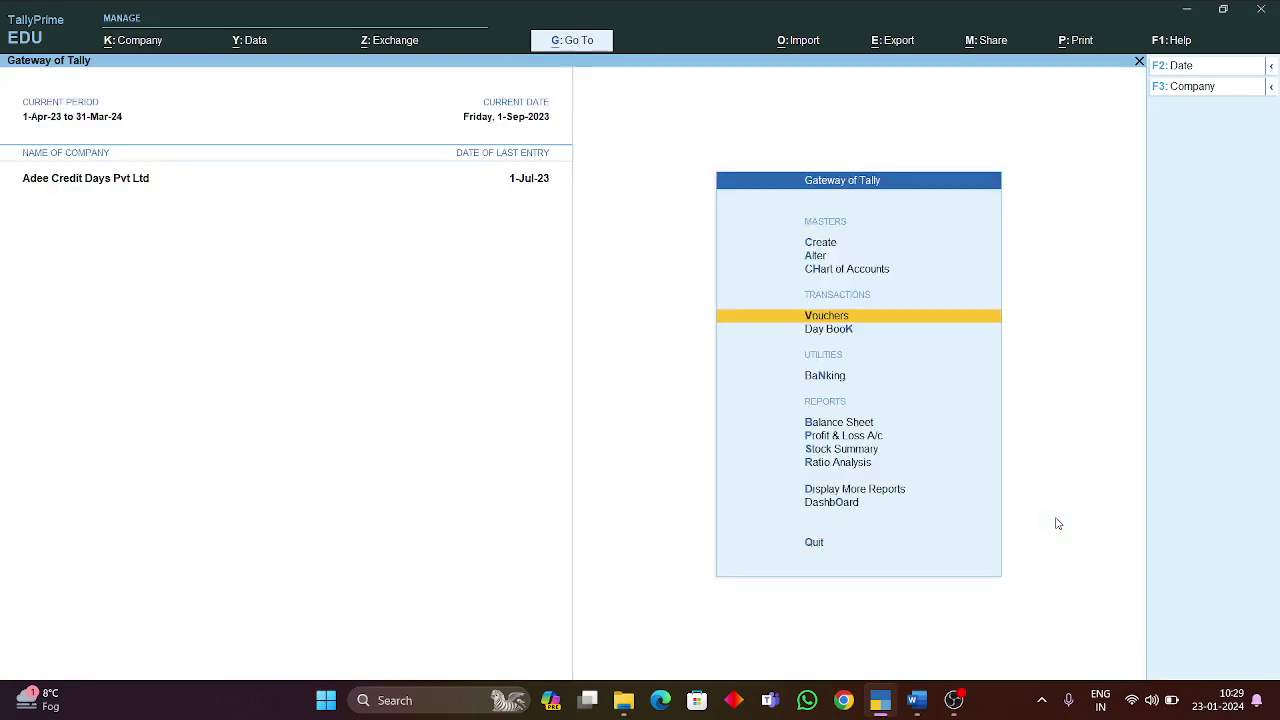
Open another sales voucher and try to change its date to August
{"action": "key", "text": "Return"}
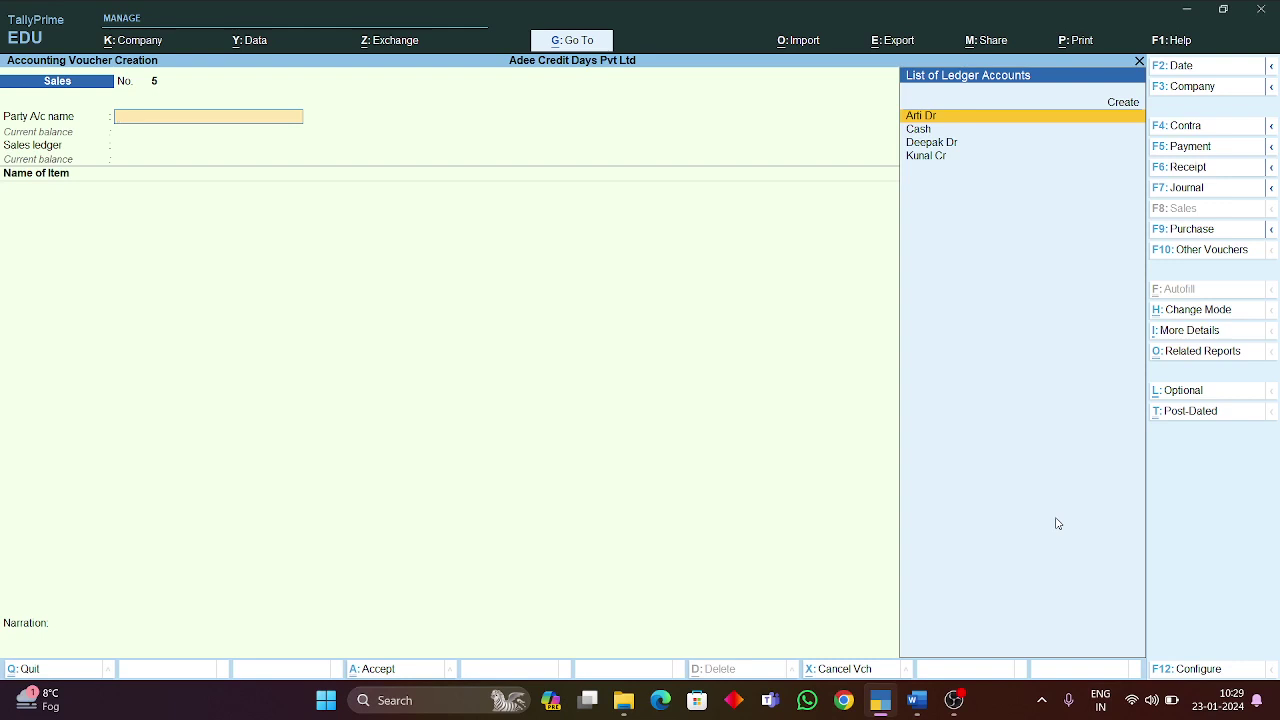
{"action": "key", "text": "Return"}
{"action": "key", "text": "Escape"}
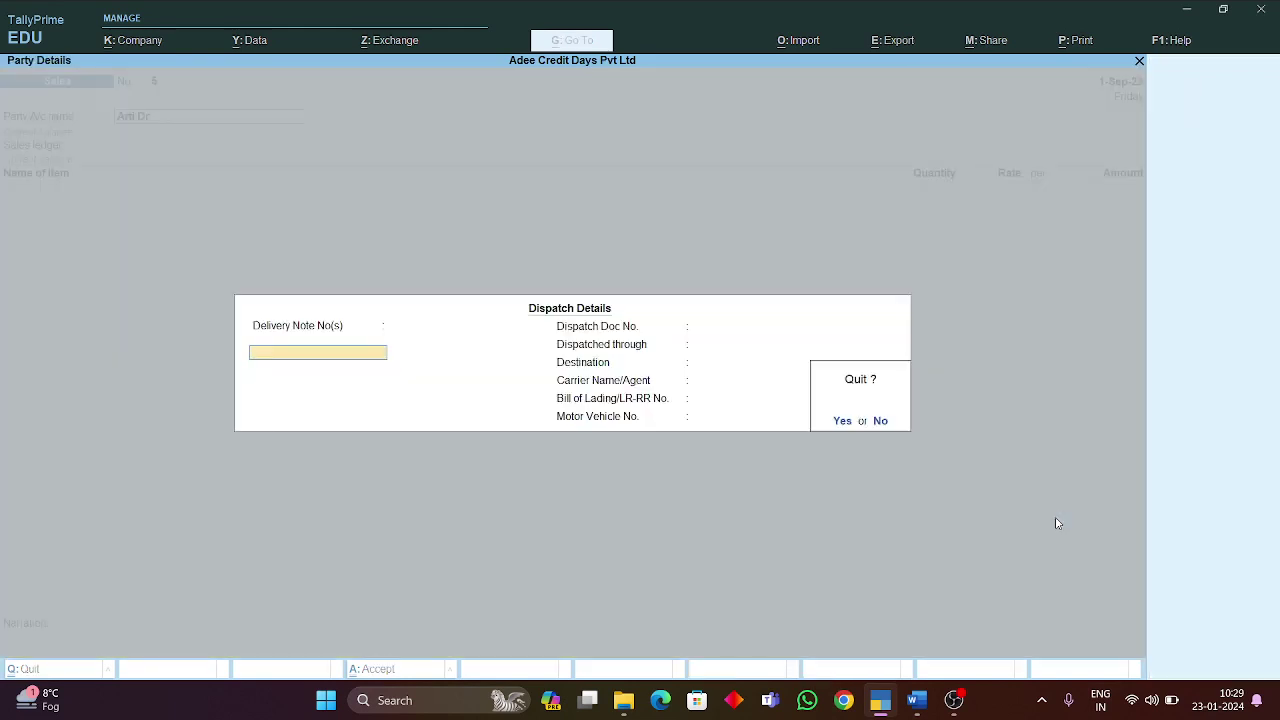
{"action": "key", "text": "y"}
{"action": "key", "text": "F2"}
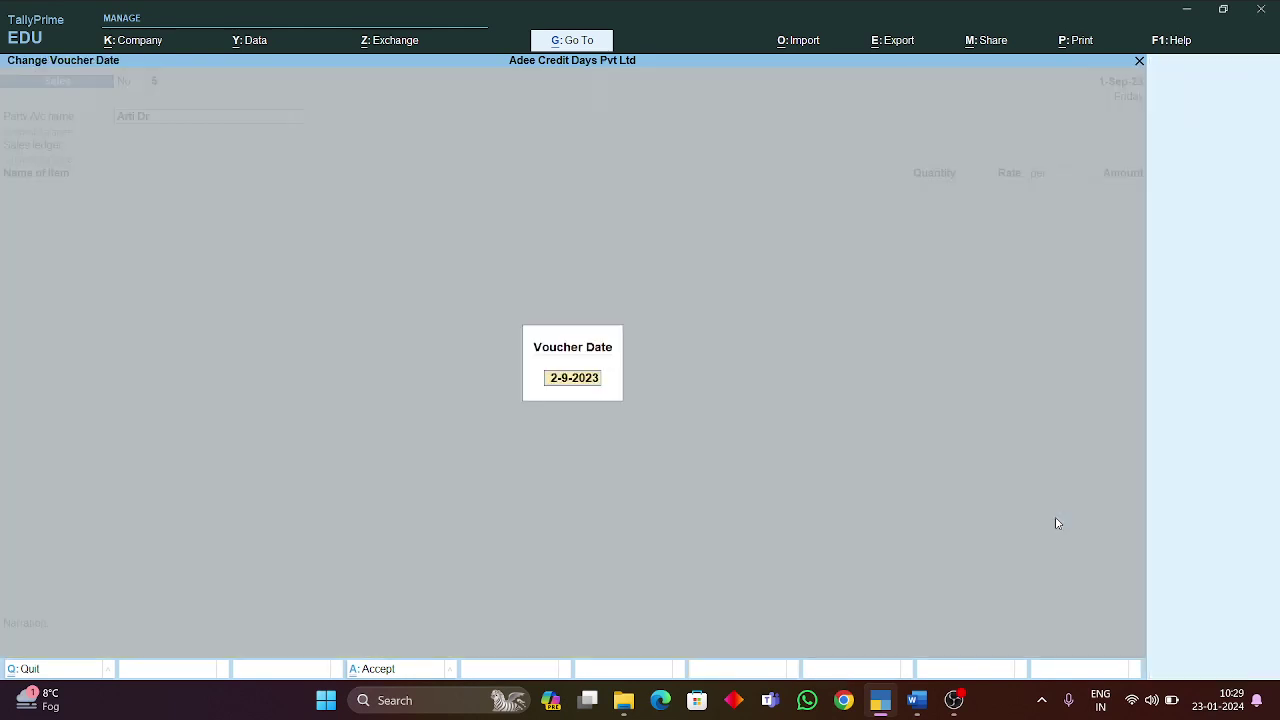
{"action": "type", "text": "jul"}
{"action": "key", "text": "BackSpace"}
{"action": "key", "text": "BackSpace"}
{"action": "type", "text": "aug"}
{"action": "key", "text": "Return"}
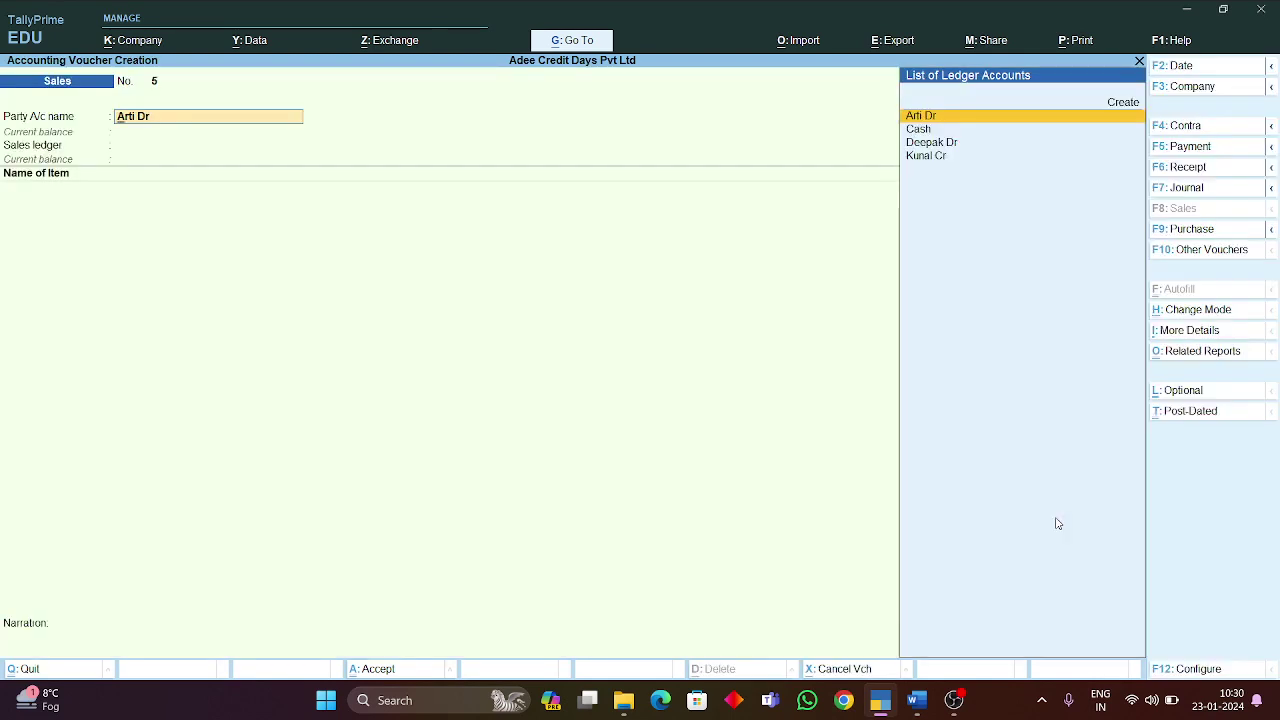
Replace the party with the debtor from the earlier sales and accept the blank dispatch and party details
{"action": "key", "text": "Down"}
{"action": "key", "text": "Down"}
{"action": "key", "text": "Return"}
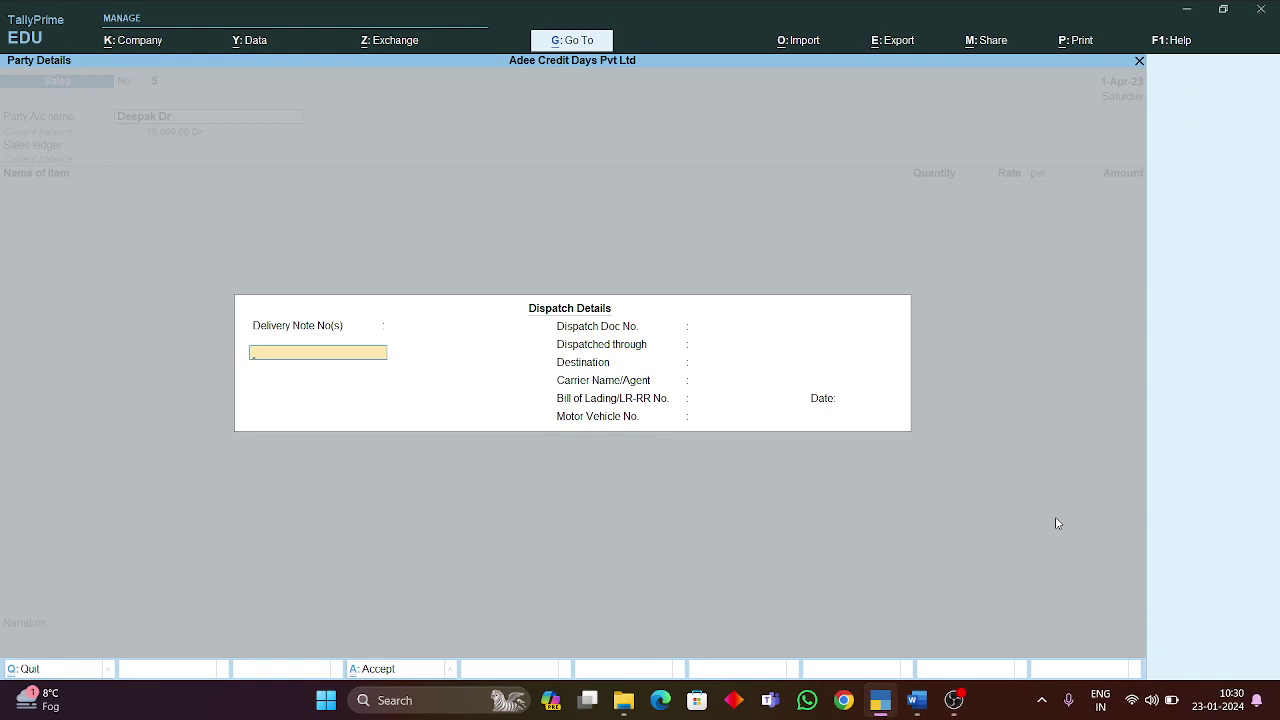
{"action": "key", "text": "ctrl+a"}
{"action": "key", "text": "ctrl+a"}
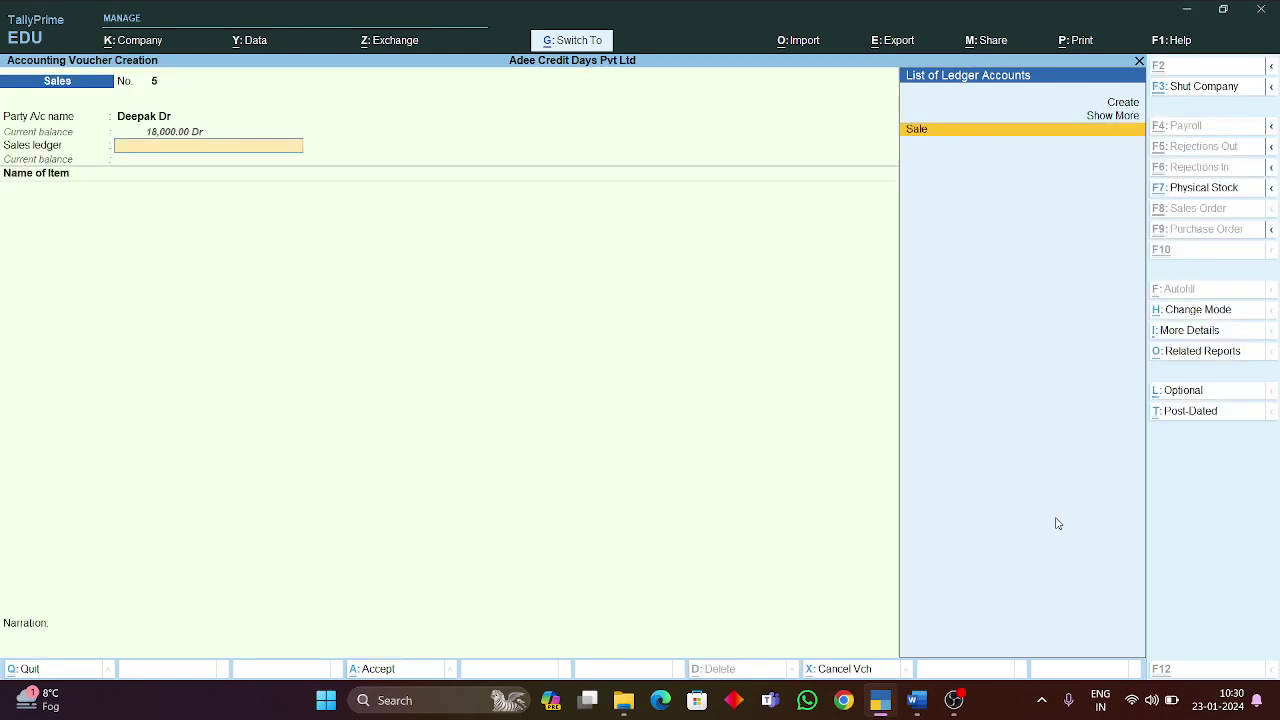
Set the voucher date to 1-Nov-23, select the Sale ledger, and quit the voucher without entering items
{"action": "key", "text": "F2"}
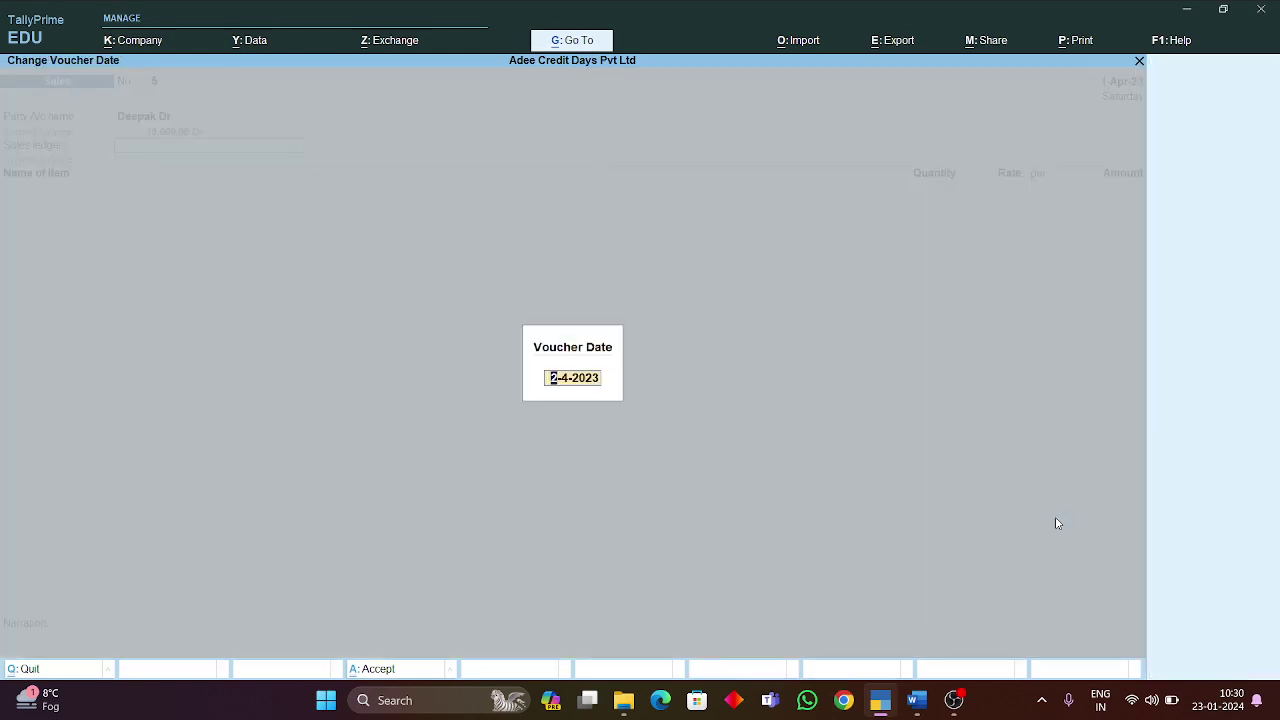
{"action": "type", "text": "nov"}
{"action": "key", "text": "Return"}
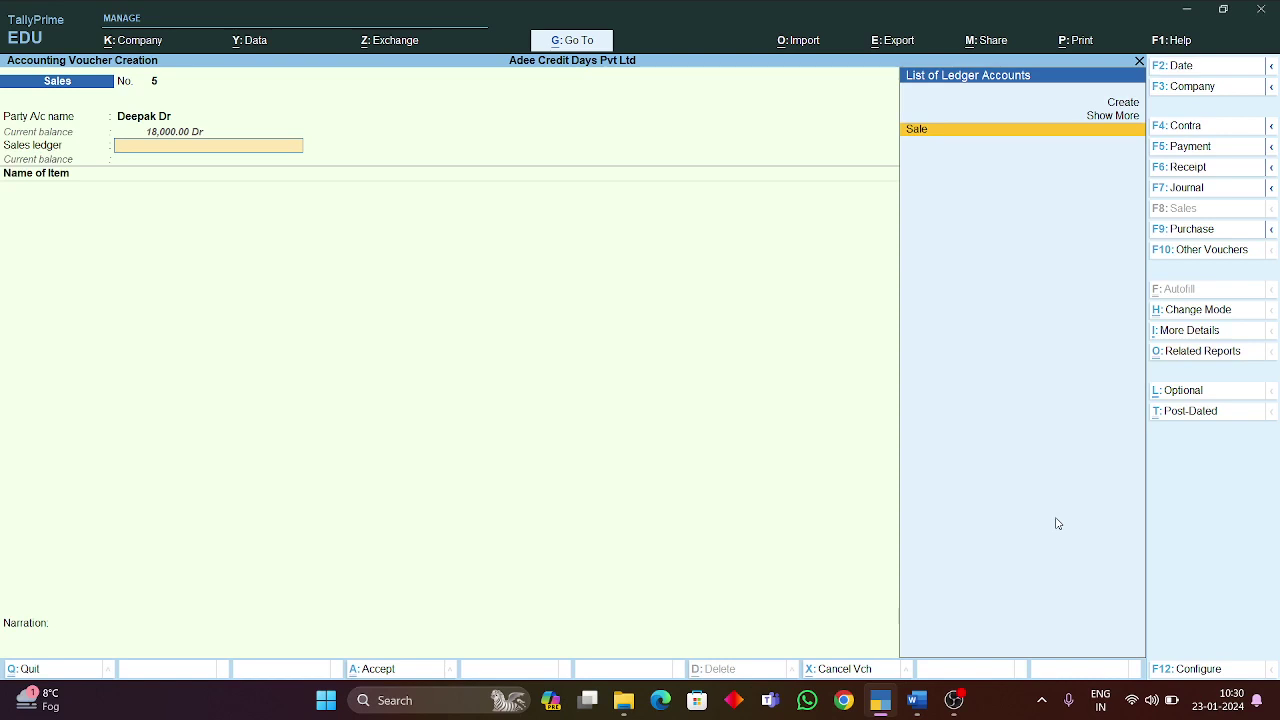
{"action": "key", "text": "Return"}
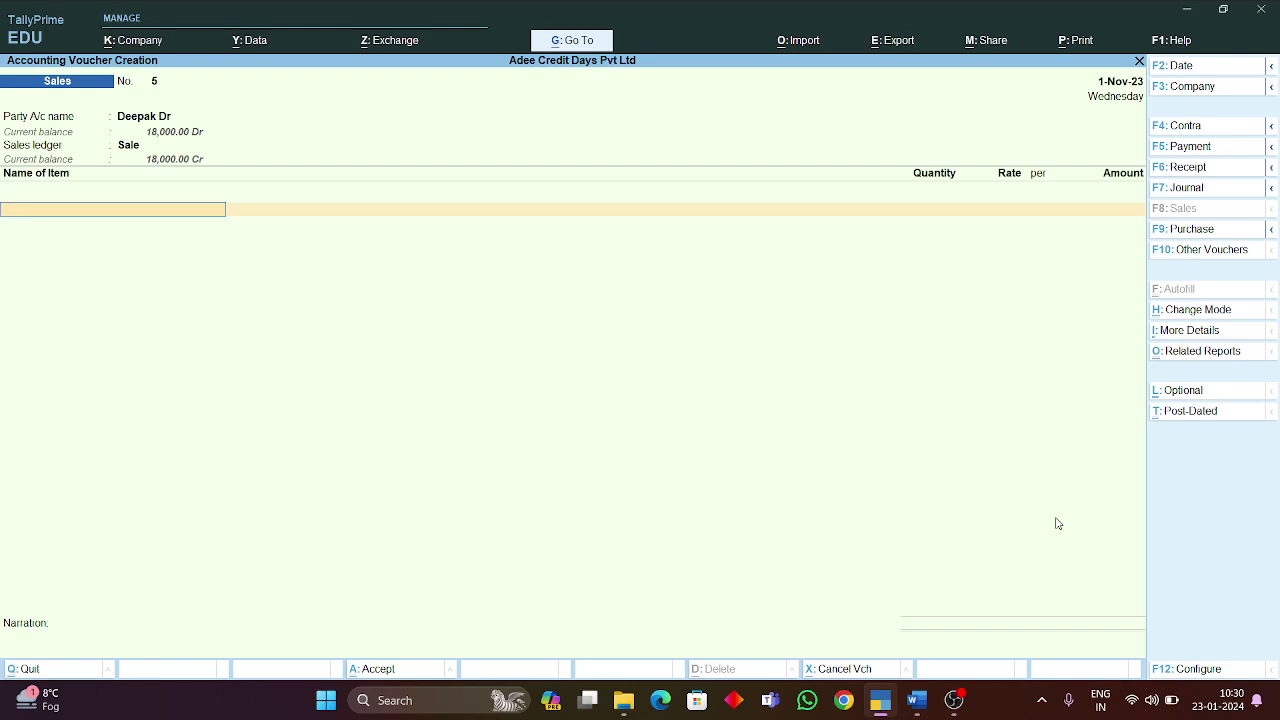
{"action": "key", "text": "Escape"}
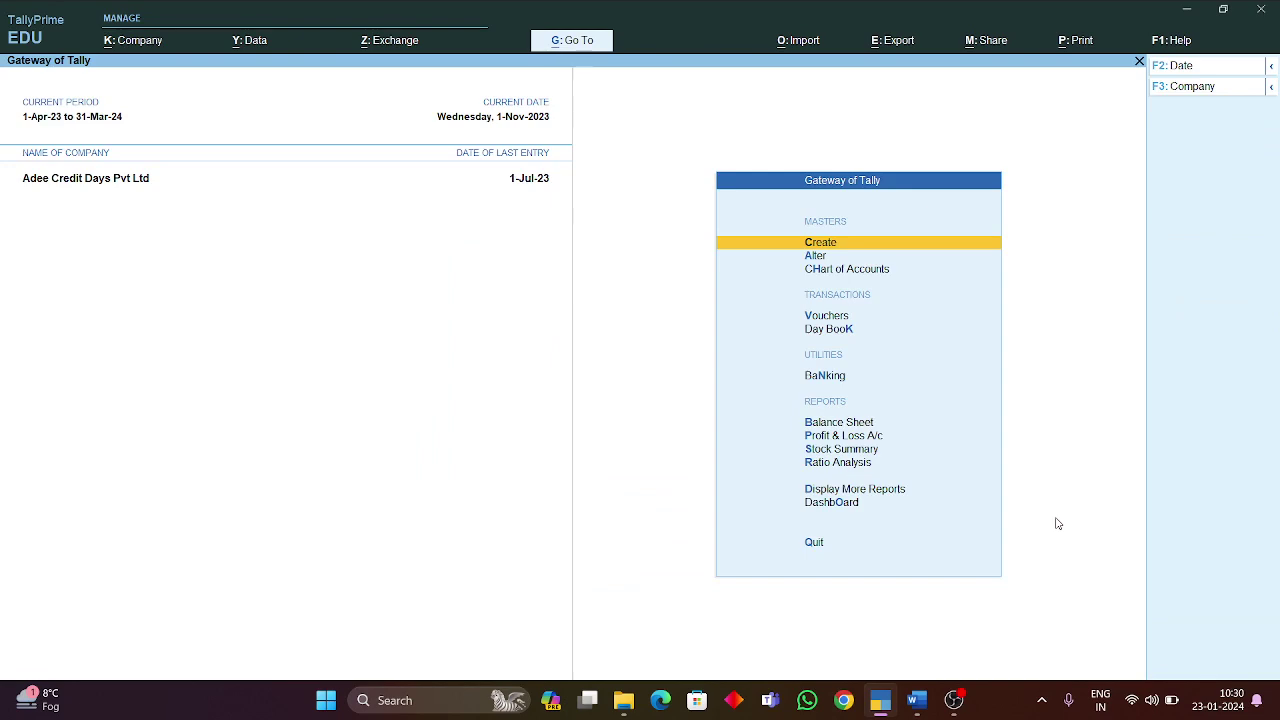
Switch to the Word notes, highlight the last bullet about successfully applying the credit limit in yellow, and continue saving in the compatible format
{"action": "key", "text": "alt+Tab"}
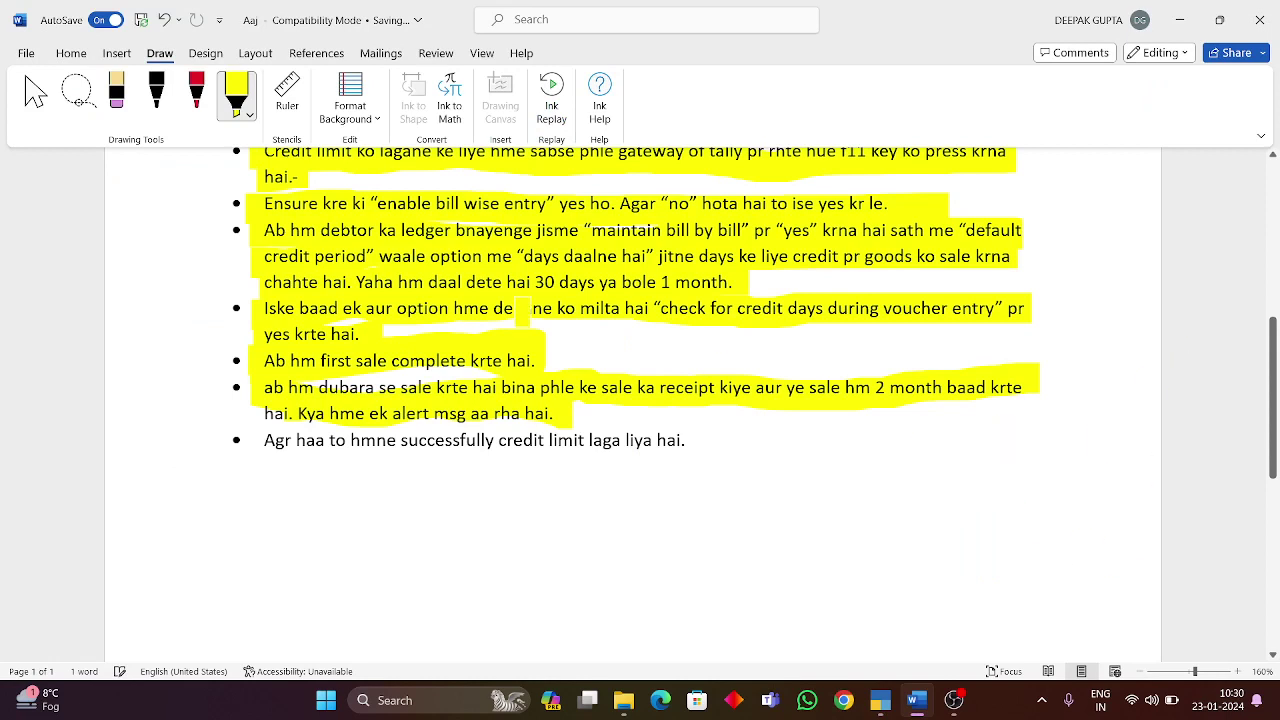
{"action": "left_click_drag", "start_coordinate": [262, 446], "coordinate": [700, 446]}
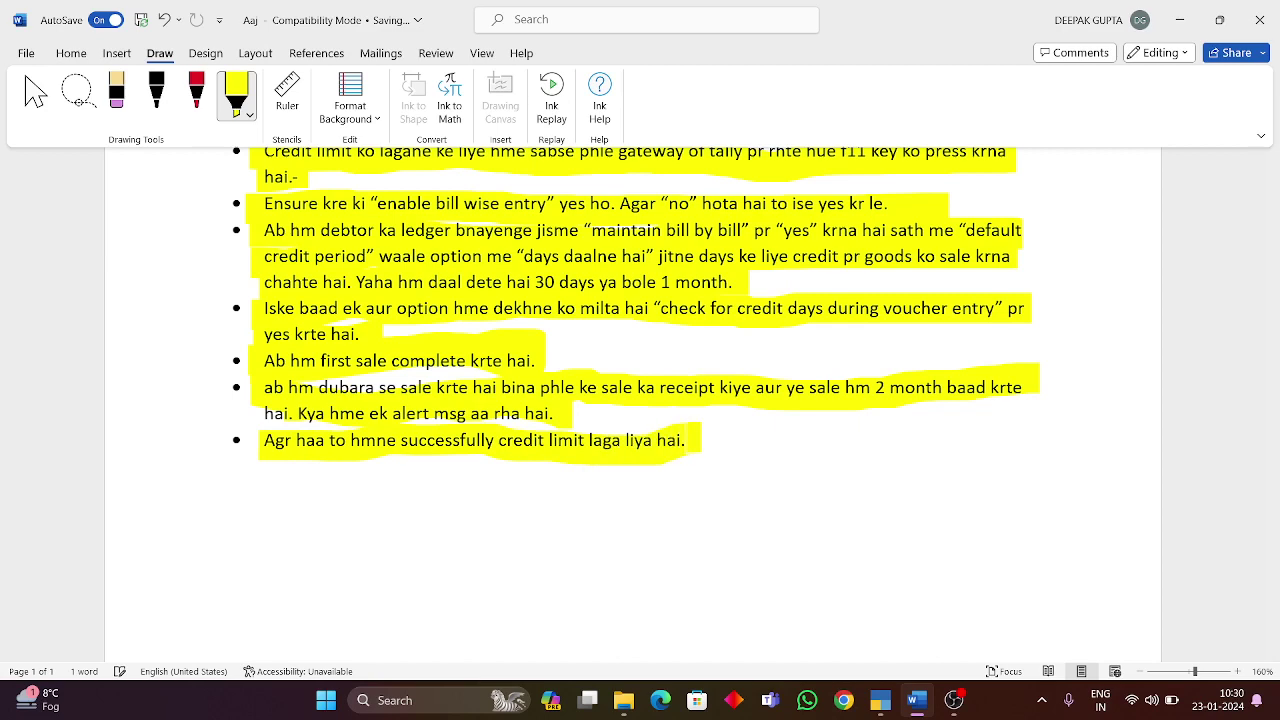
{"action": "left_click", "coordinate": [33, 97]}
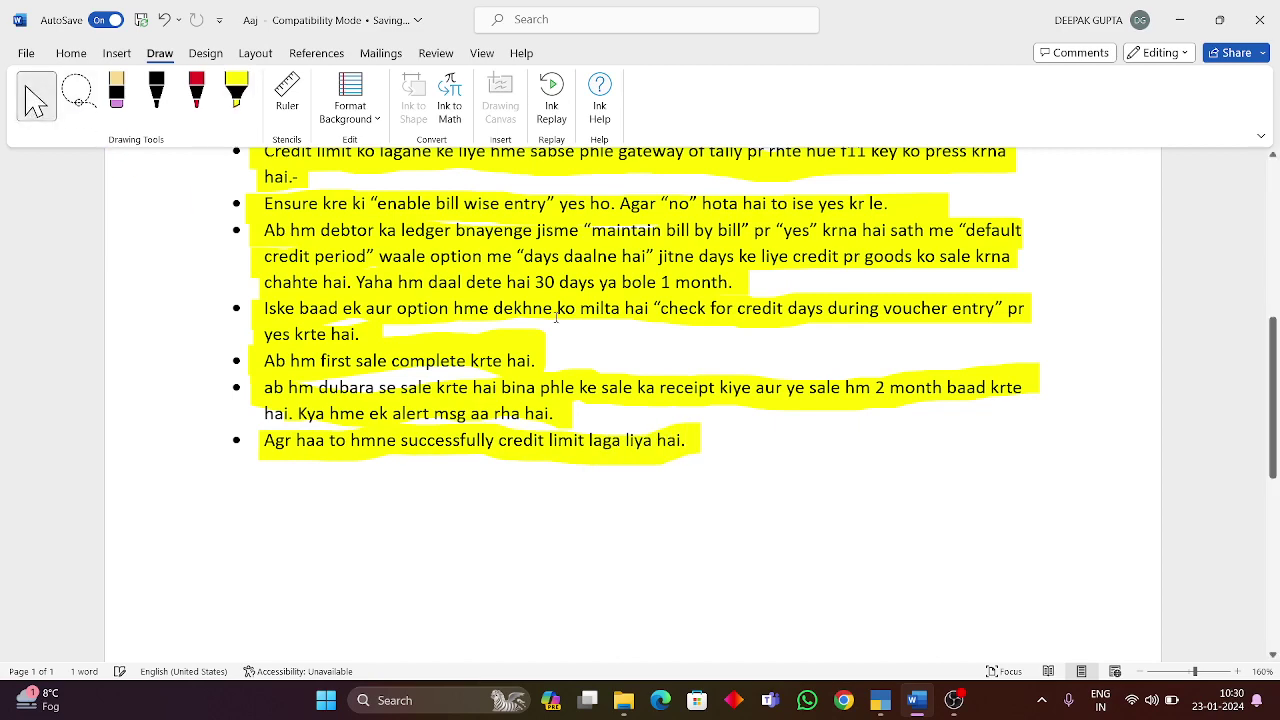
{"action": "scroll", "coordinate": [463, 298], "scroll_direction": "up", "scroll_amount": 5}
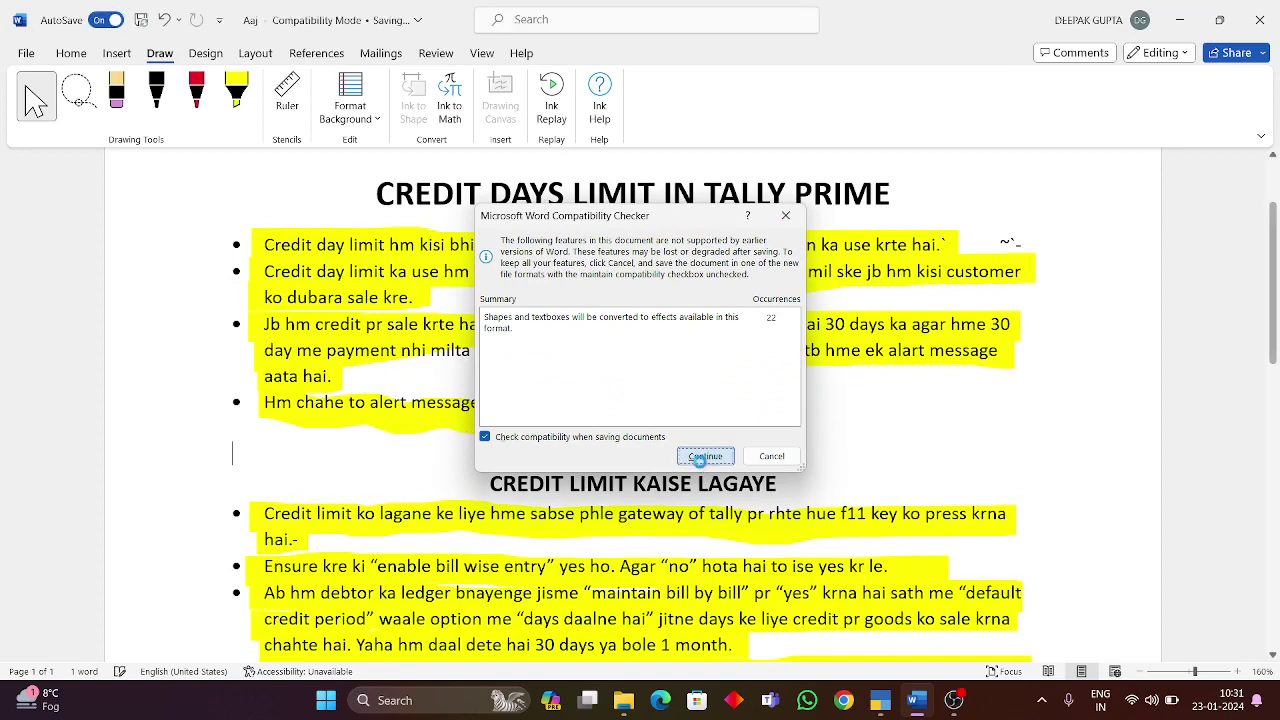
{"action": "left_click", "coordinate": [704, 466]}
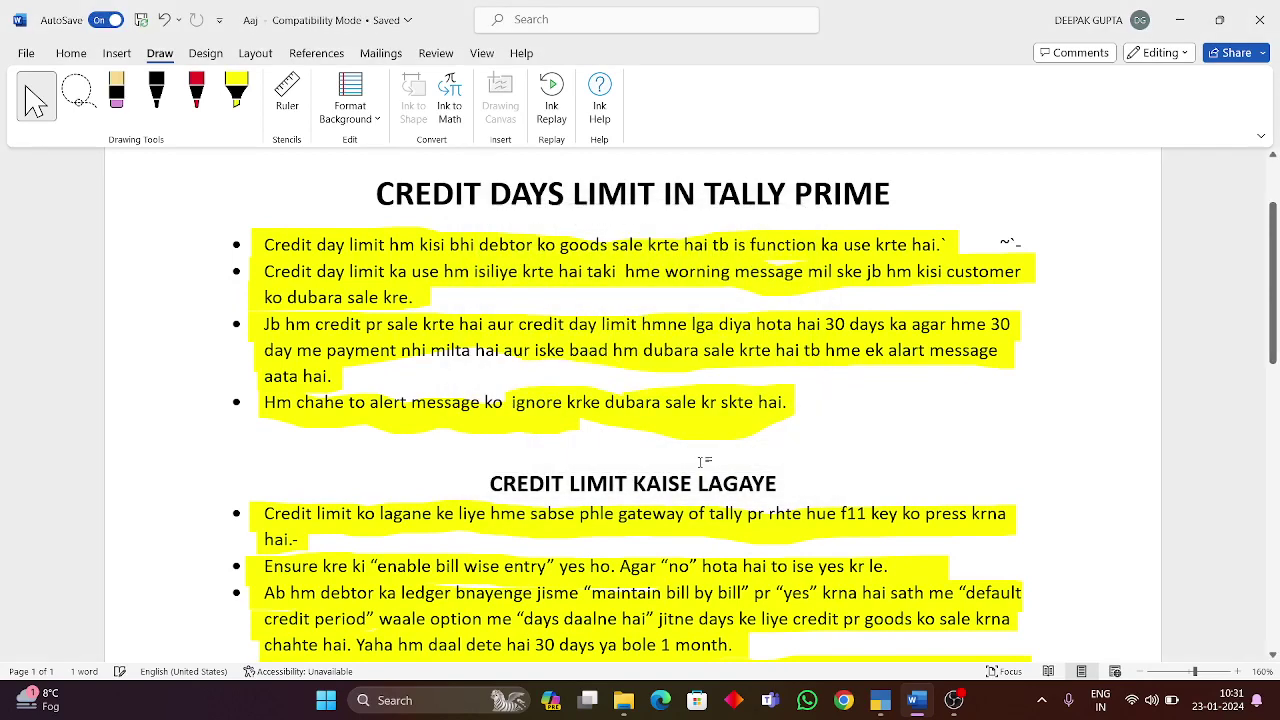